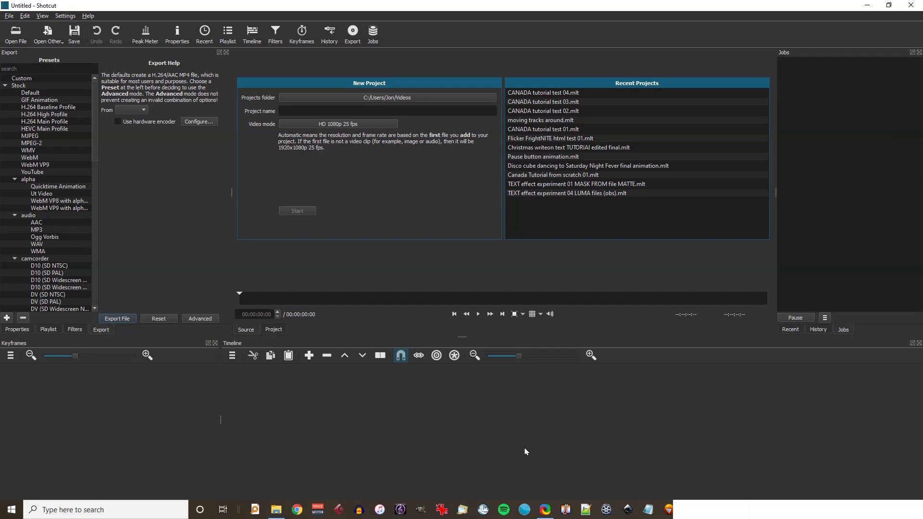
- Check the installed program version in the About information
left_click(89, 16)
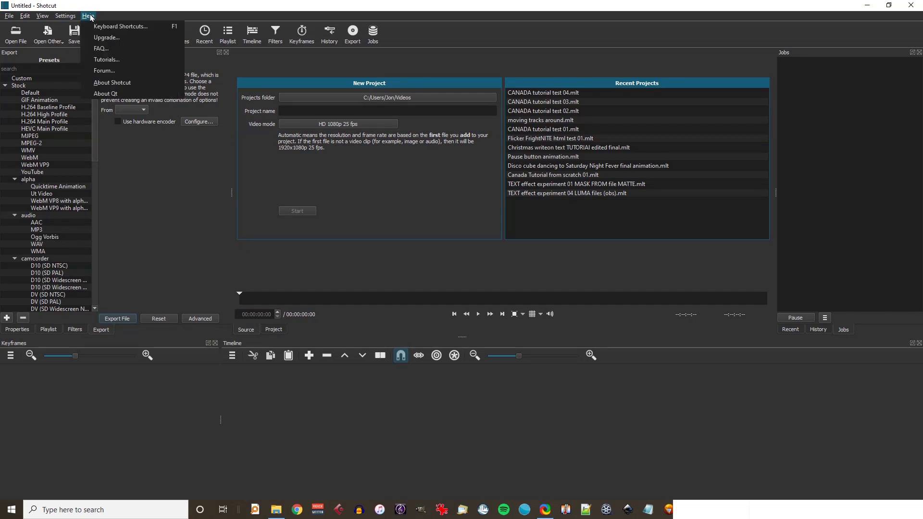
left_click(126, 85)
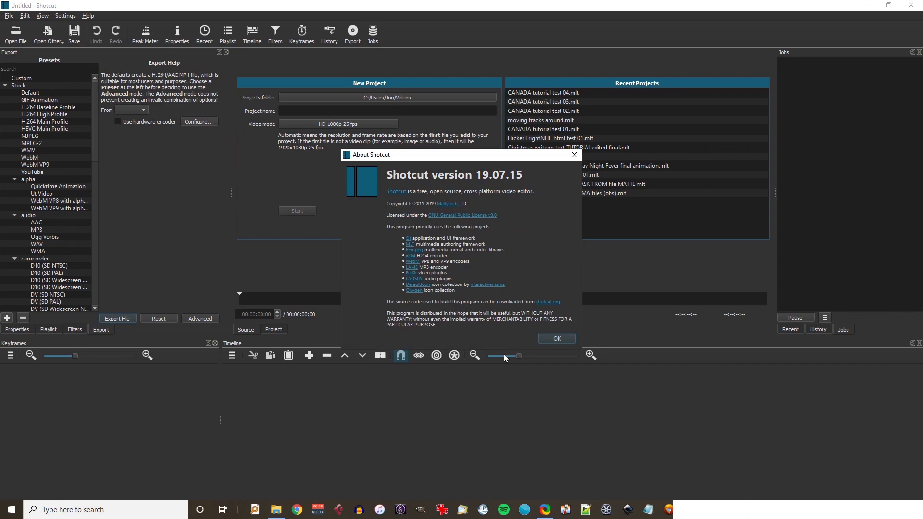
left_click(557, 339)
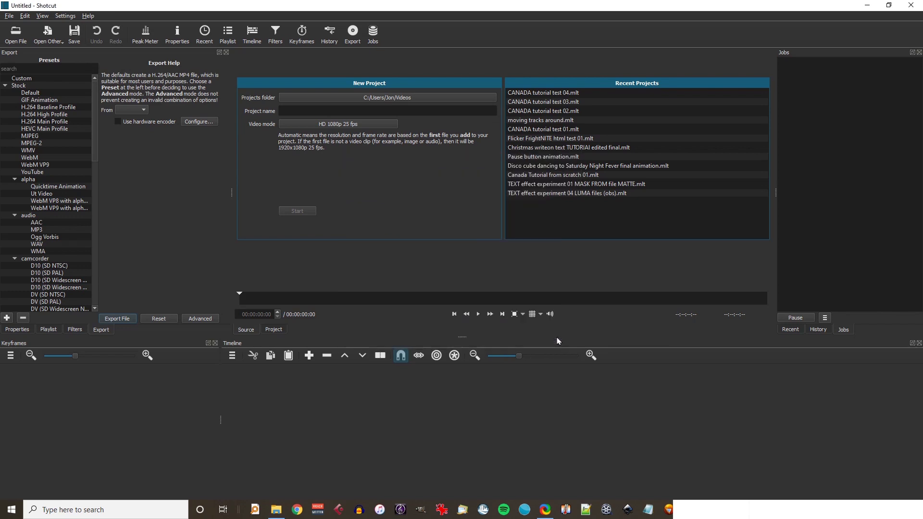
- Create a colour clip filled with the blue #5555ff
left_click(48, 33)
left_click(56, 54)
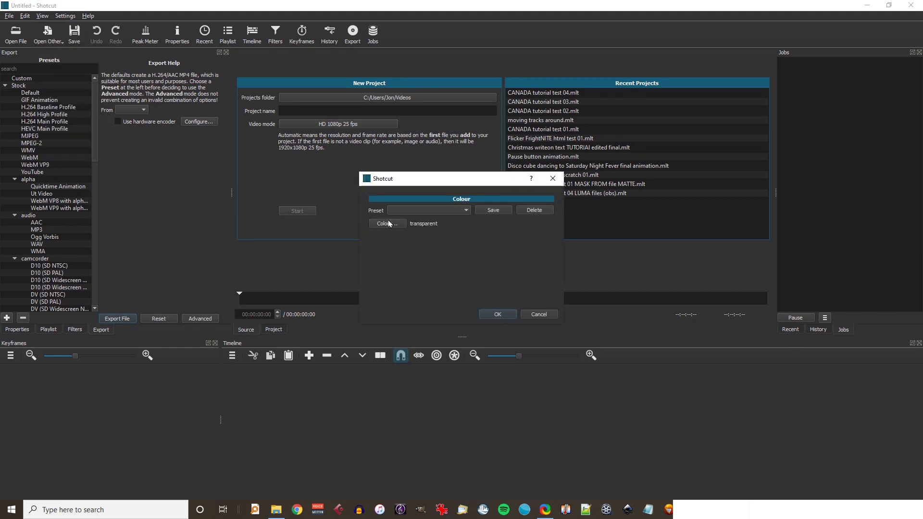
left_click(389, 223)
left_click(373, 222)
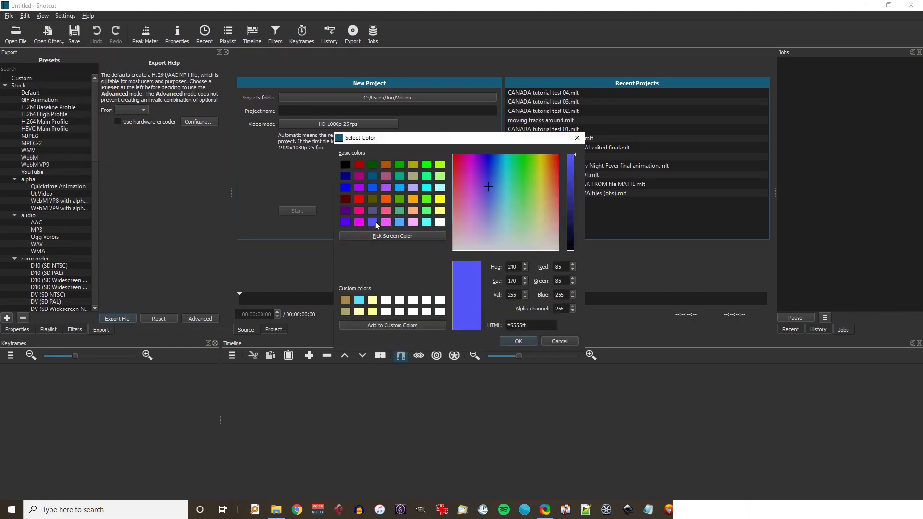
left_click(517, 341)
left_click(499, 319)
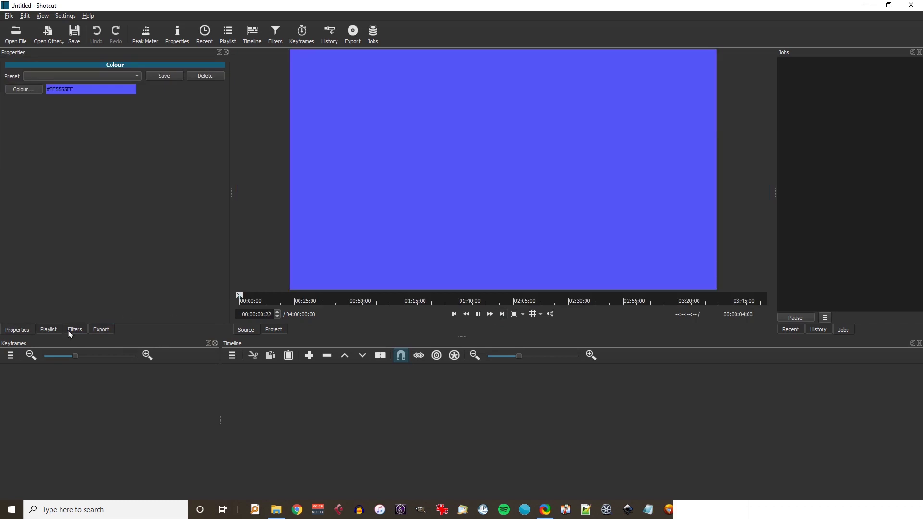
- Add the blue clip to the playlist and timeline, extending it to 00:00:28:20 on V1
left_click(48, 329)
left_click_drag(384, 208, 38, 210)
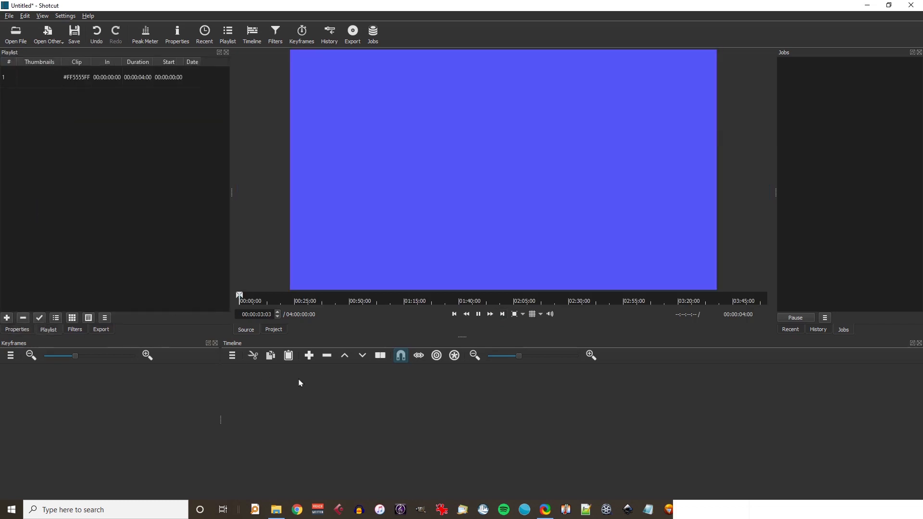
left_click(309, 356)
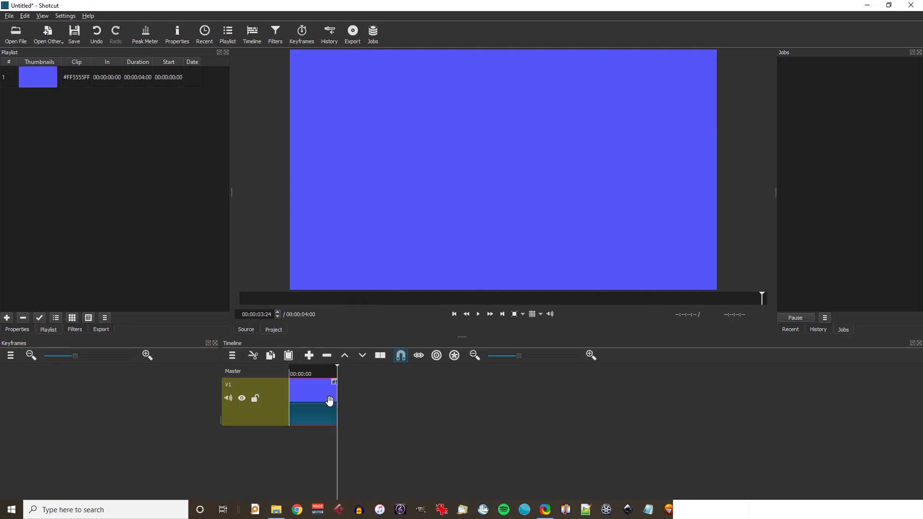
left_click_drag(337, 405, 637, 403)
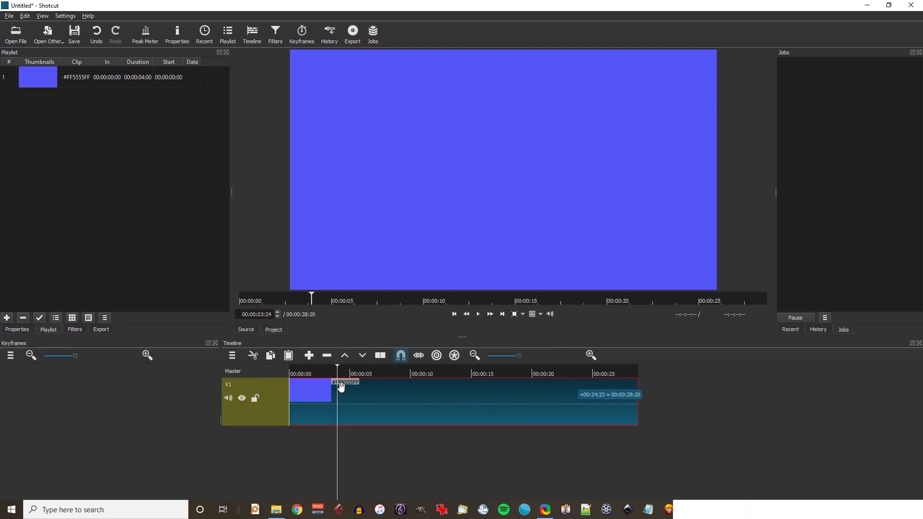
- Reduce the timeline track height and add a second video track above the blue clip
left_click(233, 355)
left_click(280, 430)
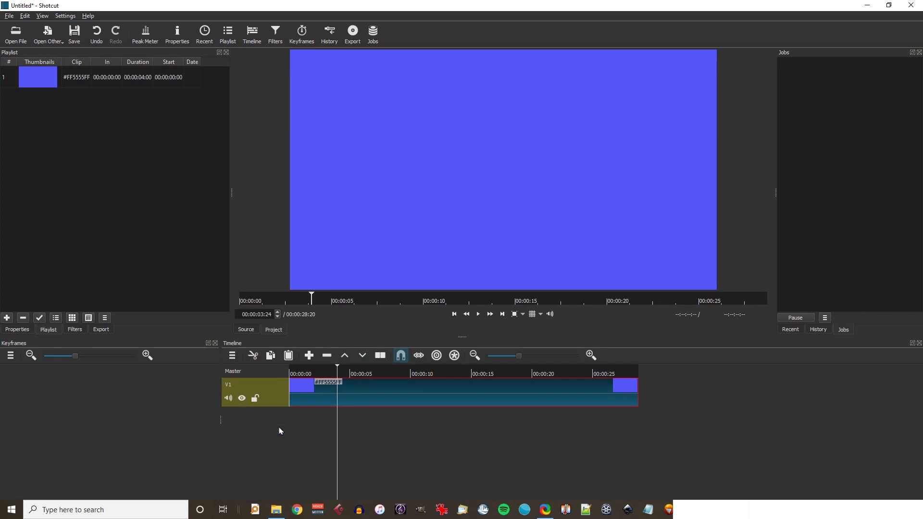
left_click(233, 357)
left_click(253, 371)
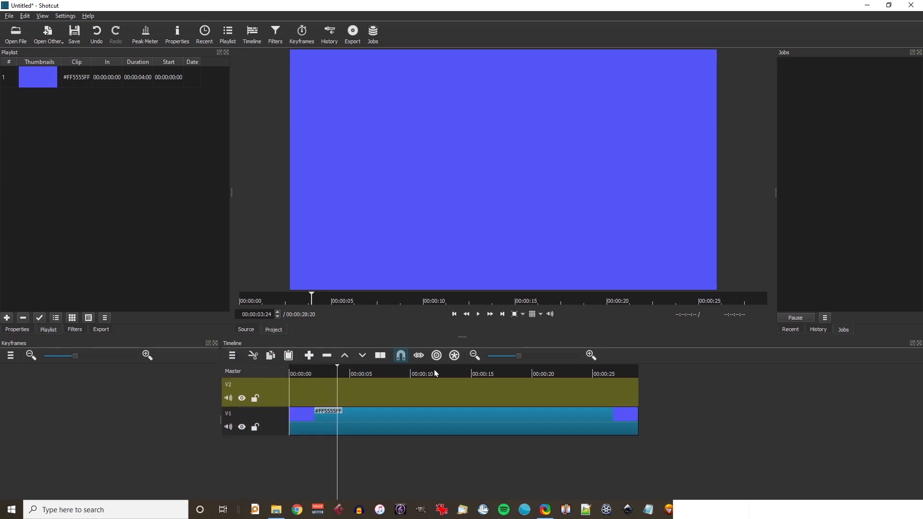
left_click_drag(464, 336, 464, 370)
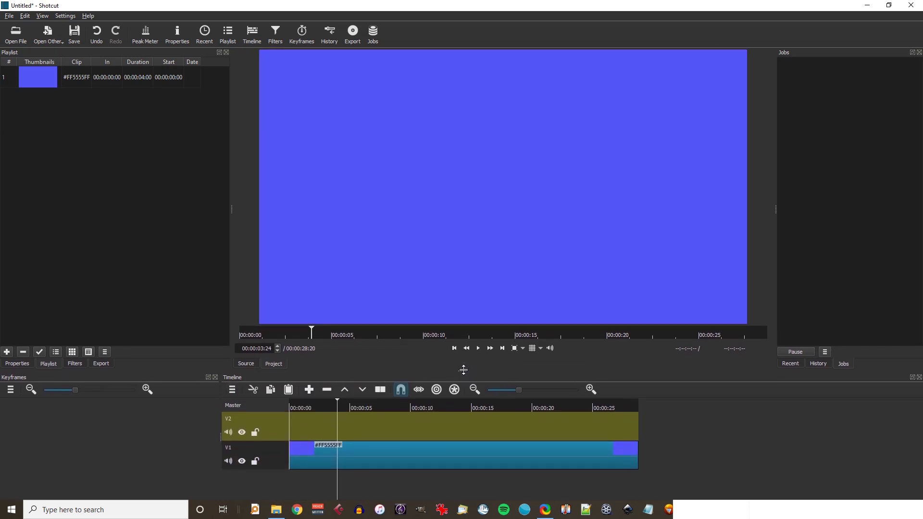
- Create a text clip reading CANADA on a transparent background
left_click(63, 38)
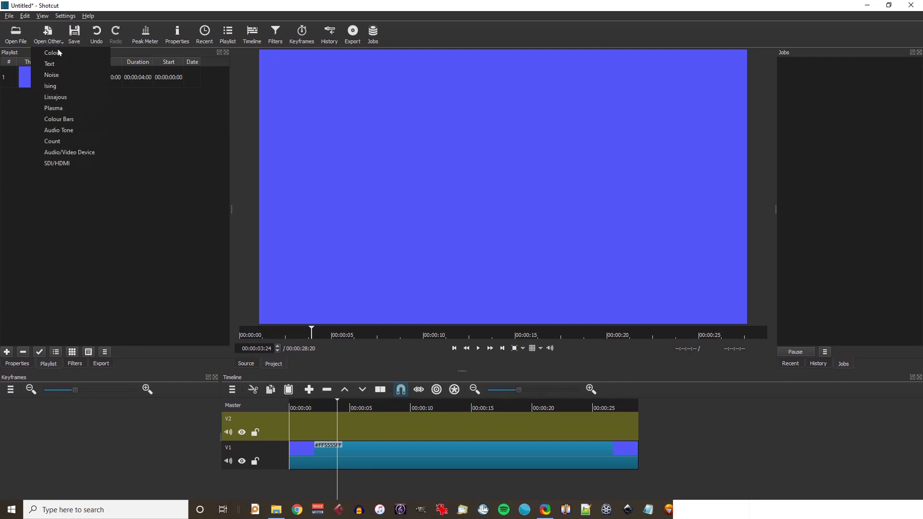
left_click(60, 66)
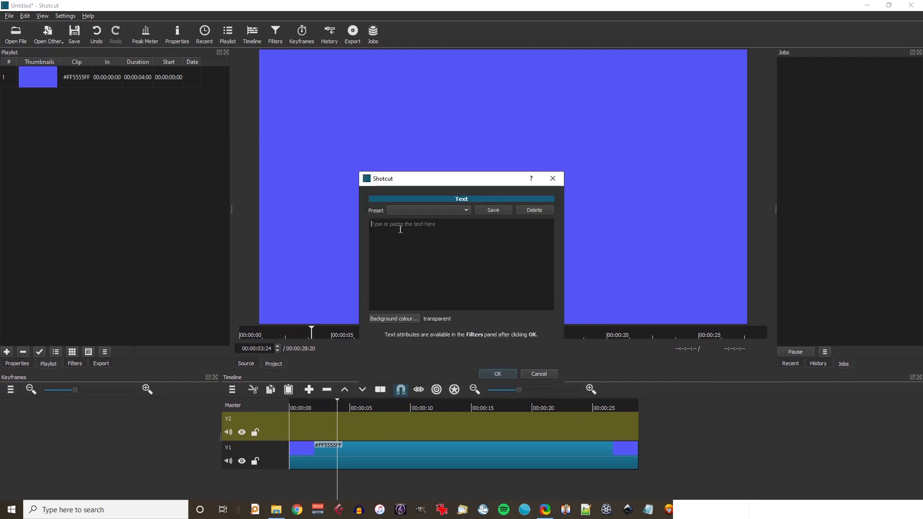
type("CANADA")
left_click(489, 373)
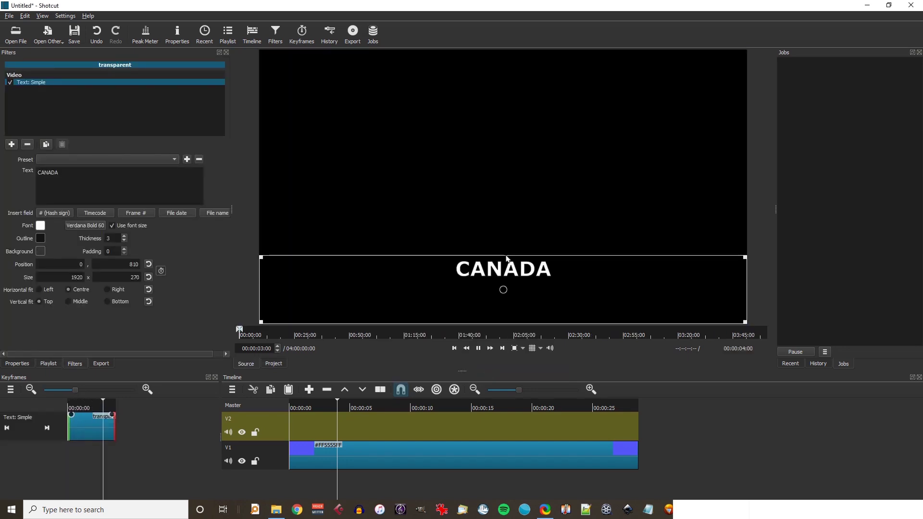
- Set the CANADA text to font size 140 with Middle vertical fit, and centre its box in the frame at about 4, 477
left_click_drag(503, 288, 507, 198)
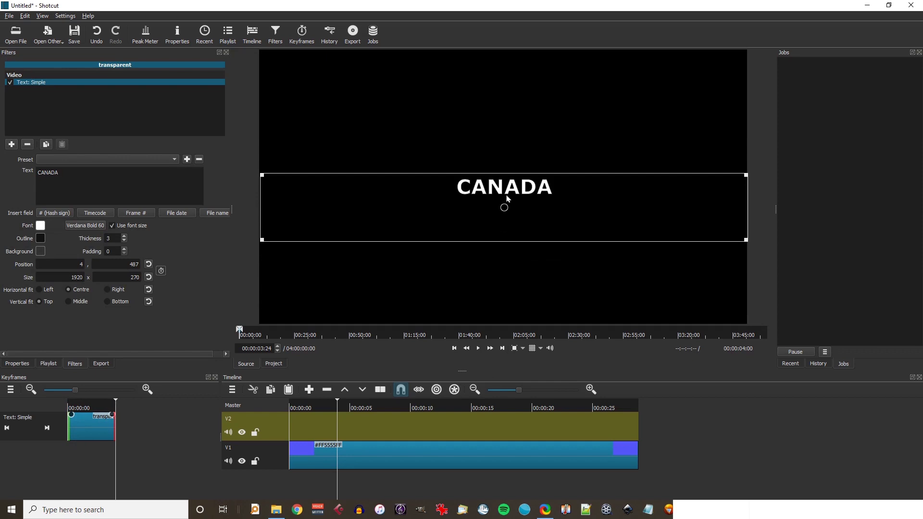
left_click(69, 302)
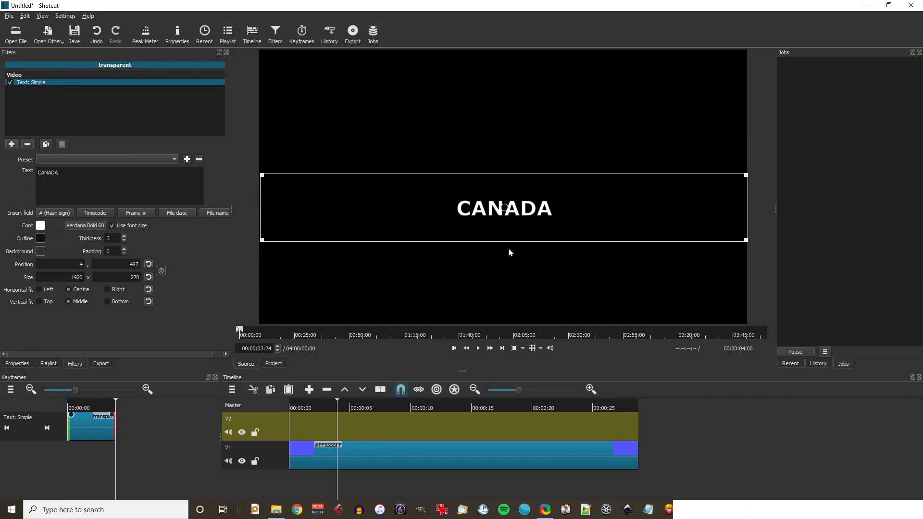
left_click(86, 226)
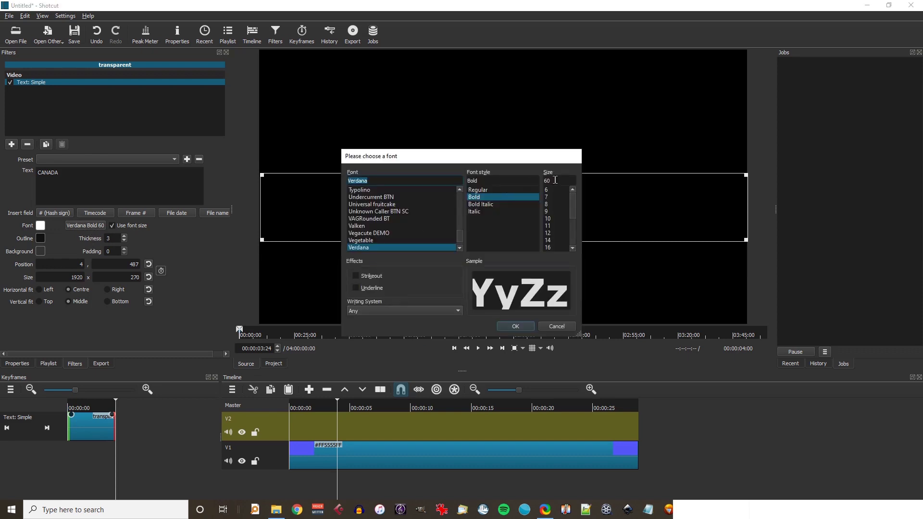
type("140")
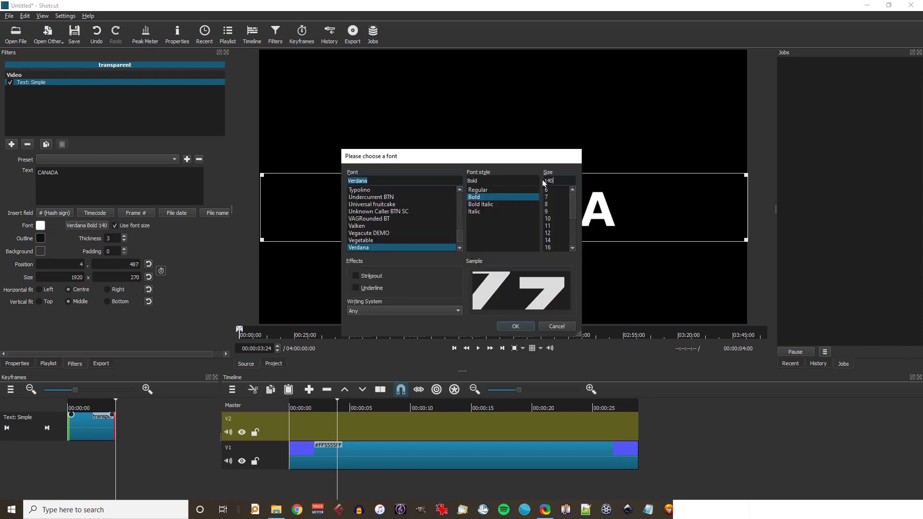
left_click(516, 327)
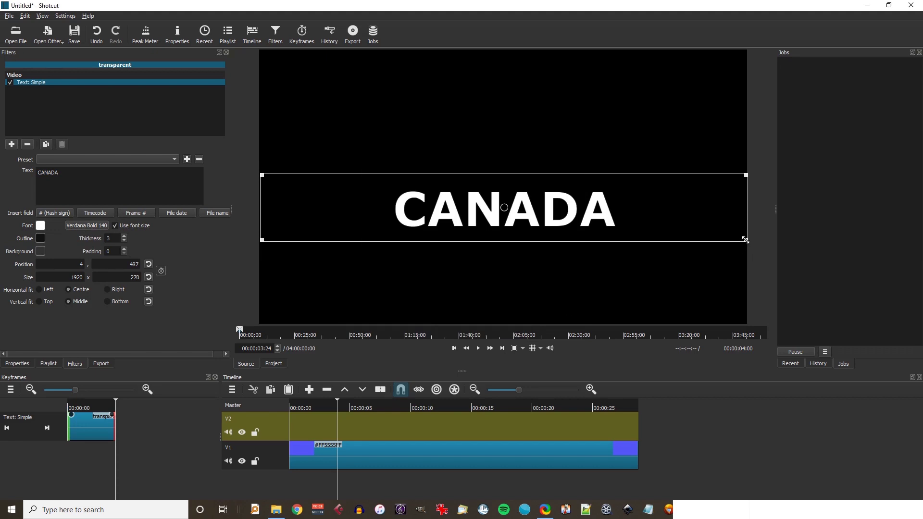
left_click_drag(508, 207, 507, 201)
- Add the CANADA text clip to the playlist and place it on V2 at about 6 seconds
left_click(49, 364)
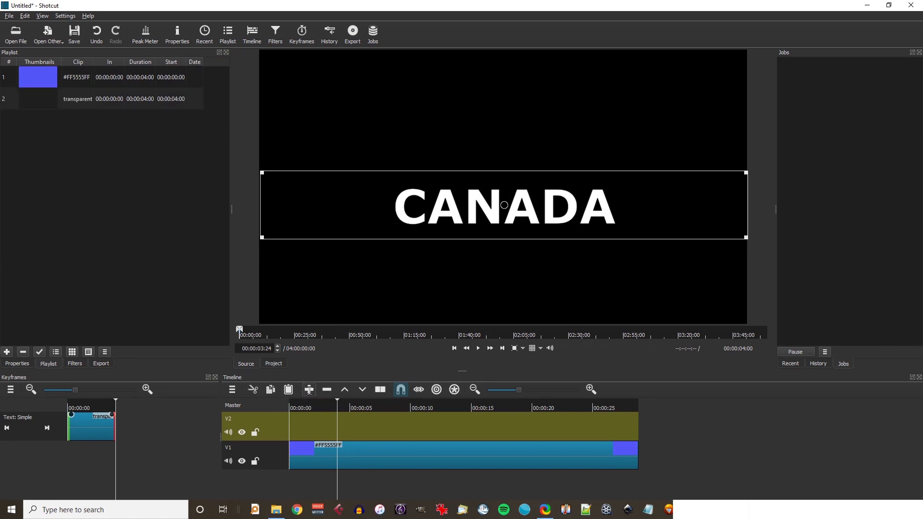
left_click(309, 390)
left_click_drag(316, 423, 362, 413)
- Play back the text over the blue background and shift the CANADA clip to start at 5 seconds on V2
key("space")
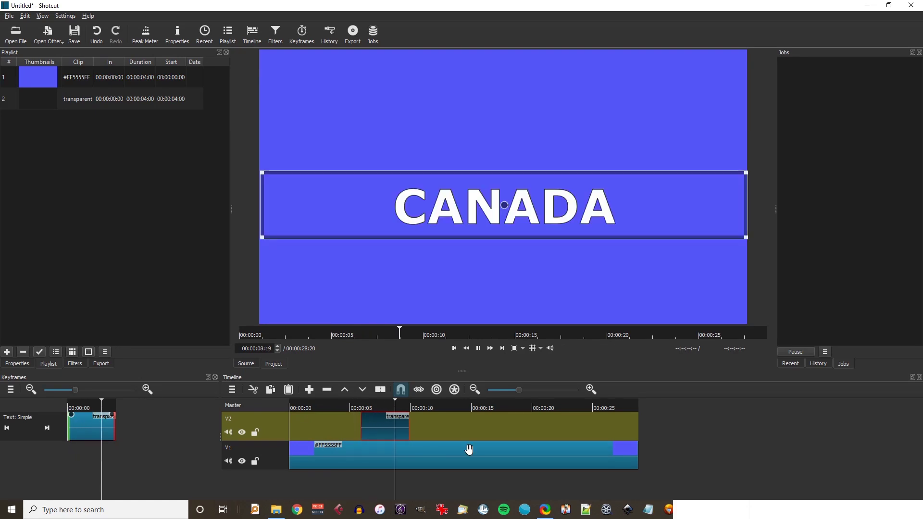
key("space")
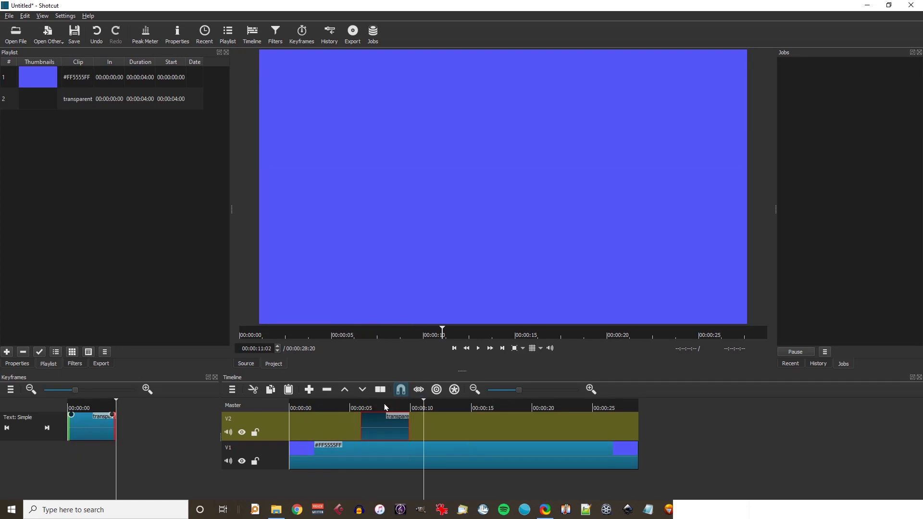
left_click(384, 406)
mouse_move(376, 423)
left_mouse_down()
mouse_move(481, 428)
mouse_move(371, 419)
left_mouse_up()
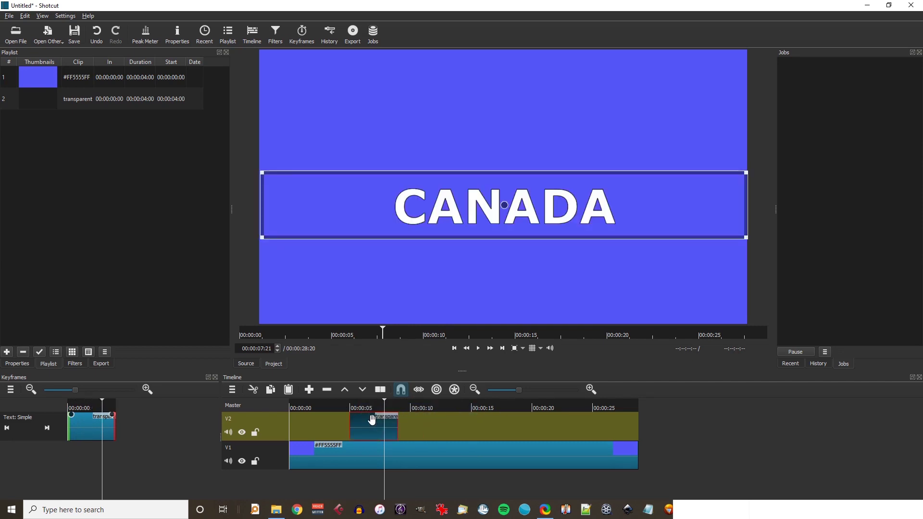
- Set the CANADA text's outline thickness to 0
left_click(74, 364)
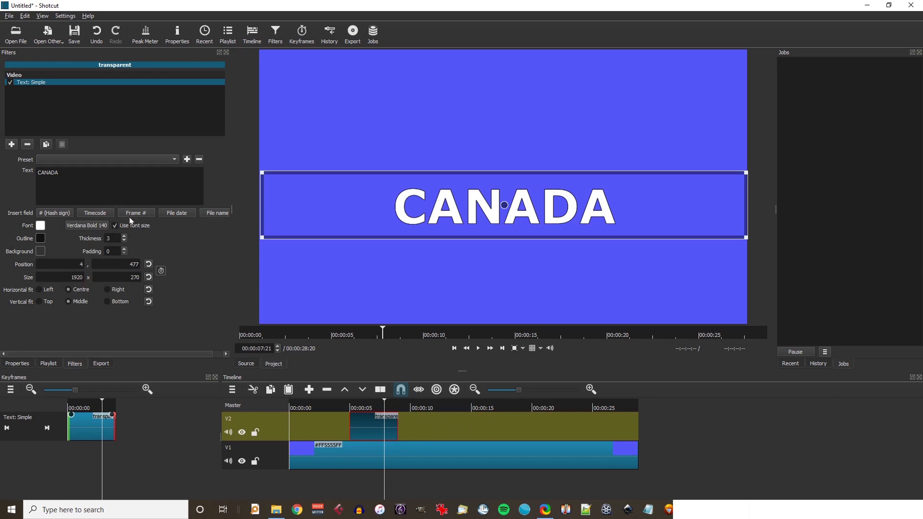
left_click(124, 241)
left_click(124, 241)
left_click(125, 241)
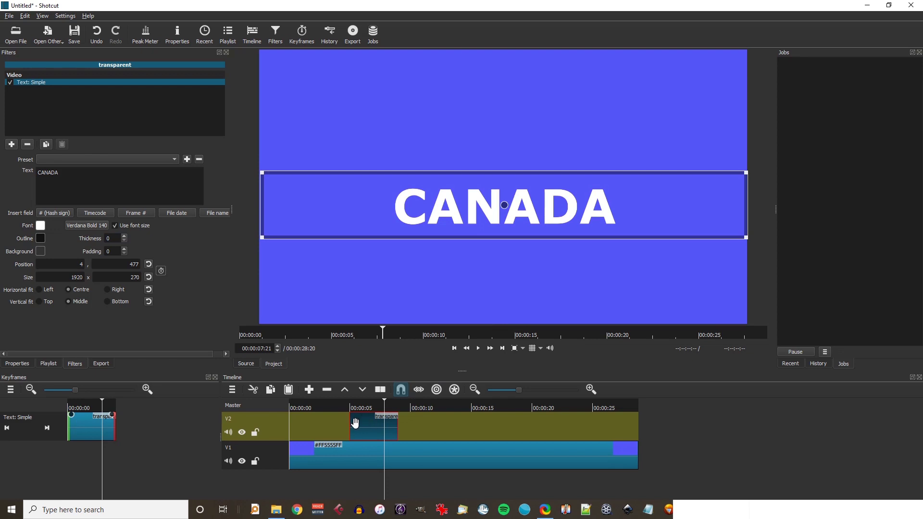
- Add a one-second fade-in and fade-out to the CANADA clip and play it back
left_click_drag(354, 417, 377, 416)
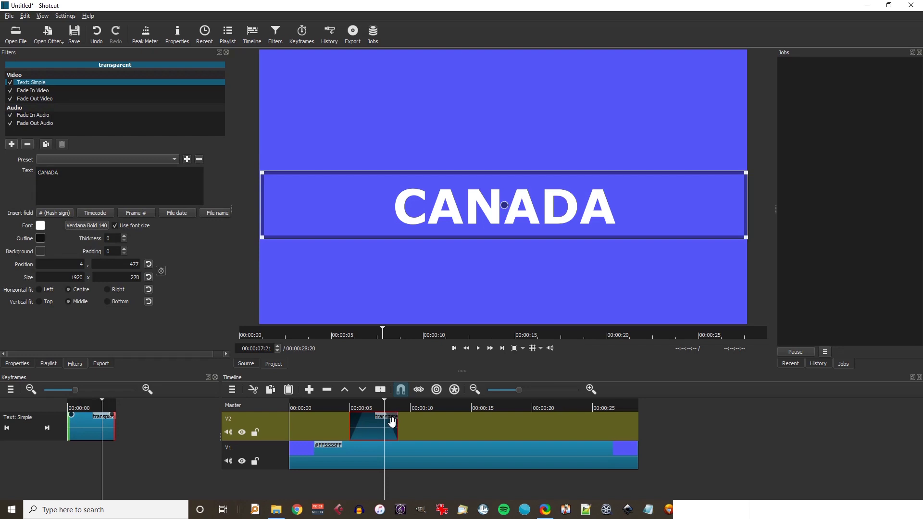
left_click(343, 408)
key("space")
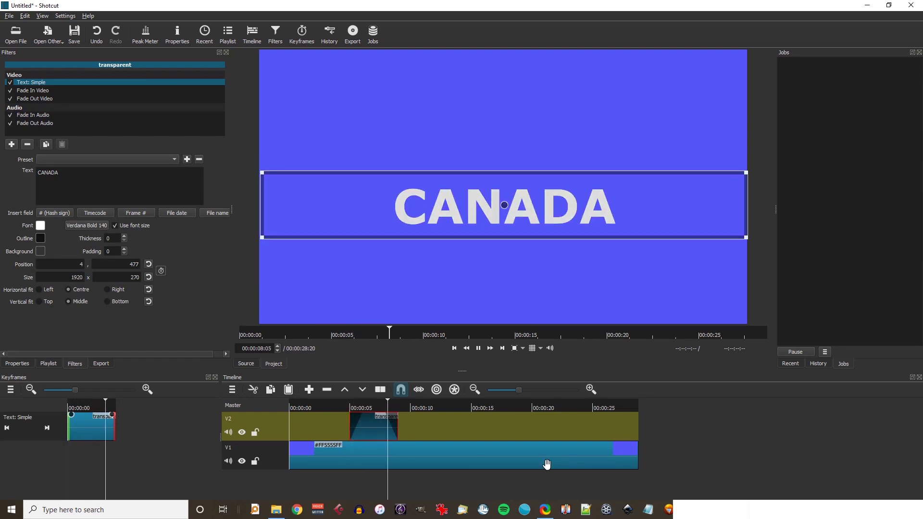
key("space")
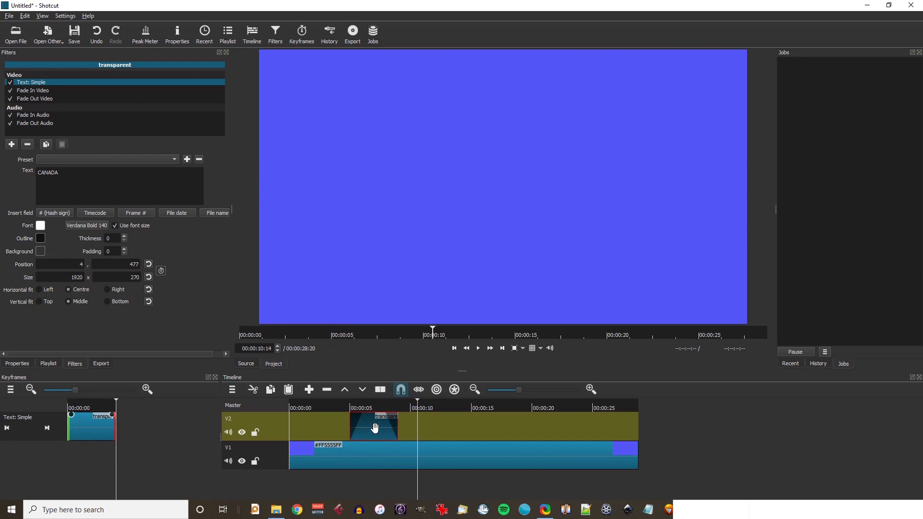
- Examine the opacity option of the video fade-in and fade-out filters, and play the CANADA clip's fades
left_click(25, 91)
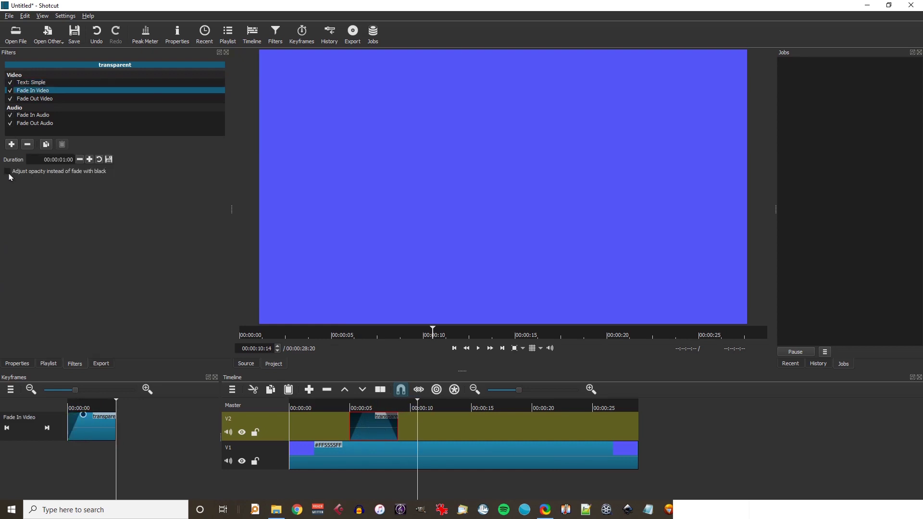
left_click(27, 100)
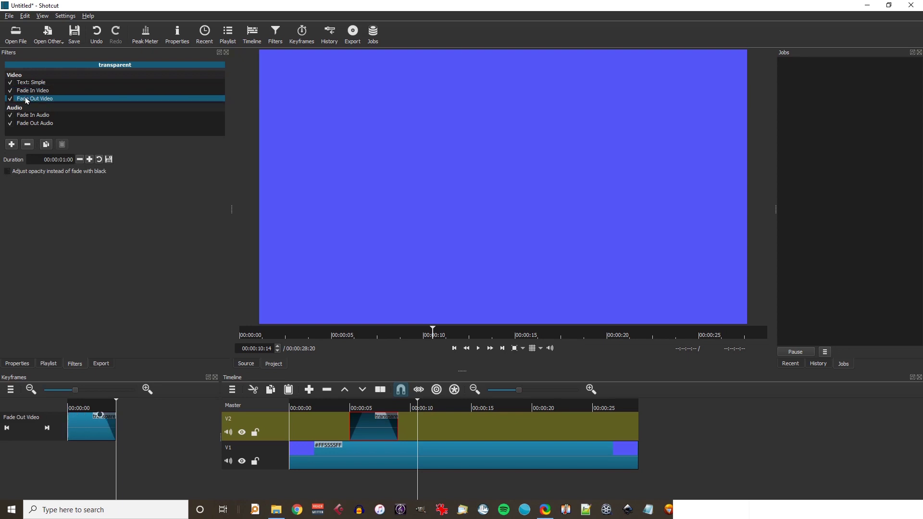
left_click(347, 409)
key("space")
key("space")
- Remove the fade-in and fade-out from the CANADA clip on V2
left_click(364, 416)
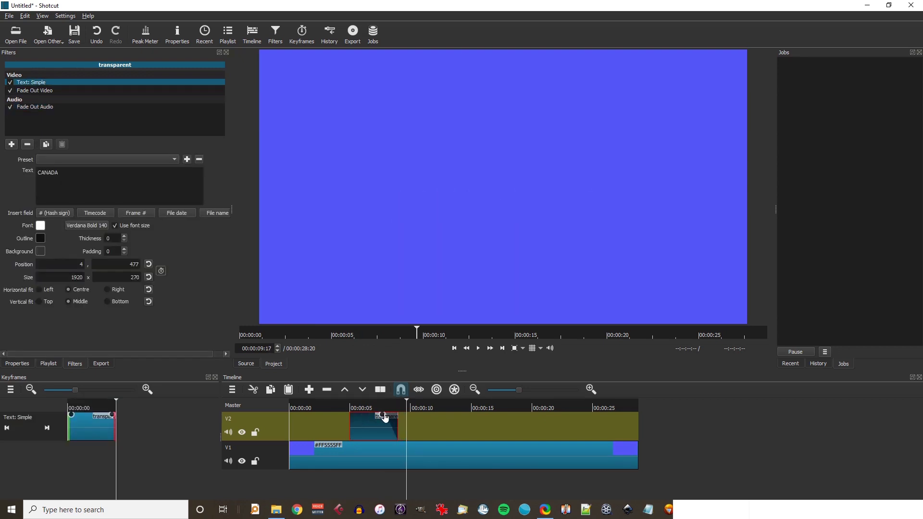
left_click(384, 416)
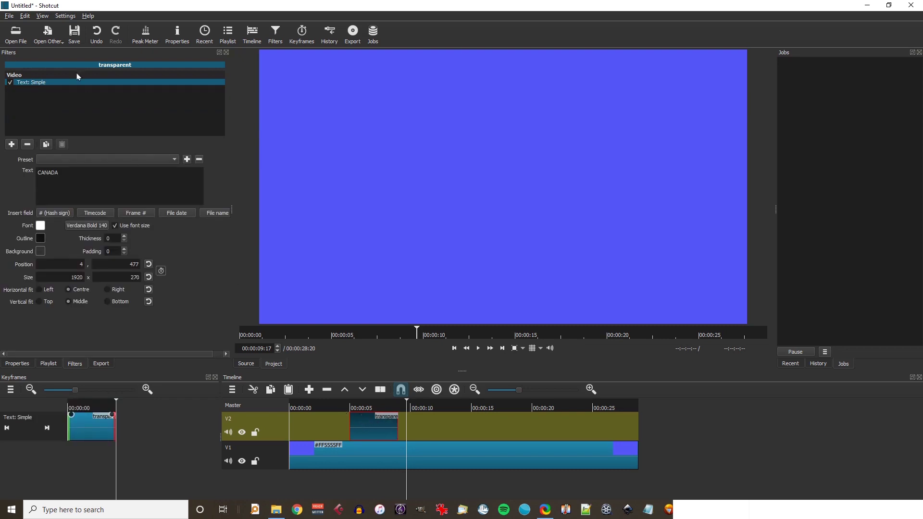
- Create a second transparent colour clip and add it to the playlist
left_click(48, 34)
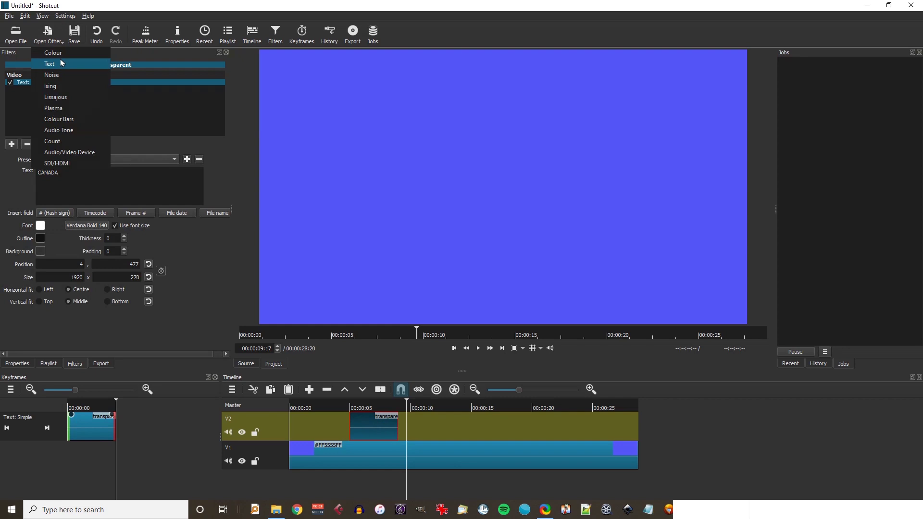
left_click(61, 52)
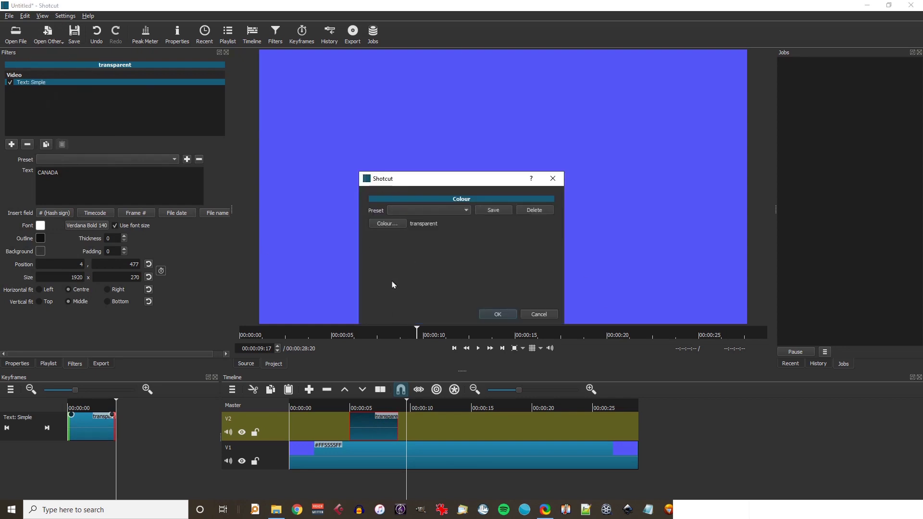
left_click(495, 313)
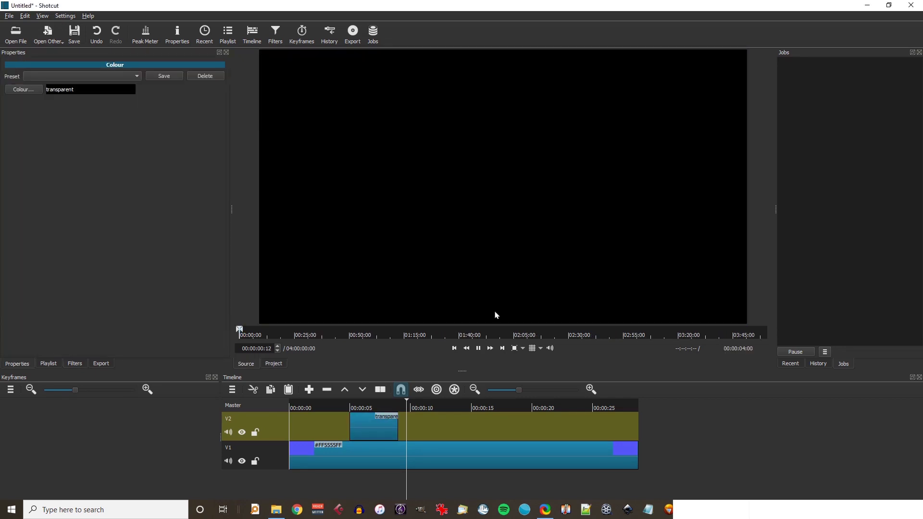
left_click(48, 364)
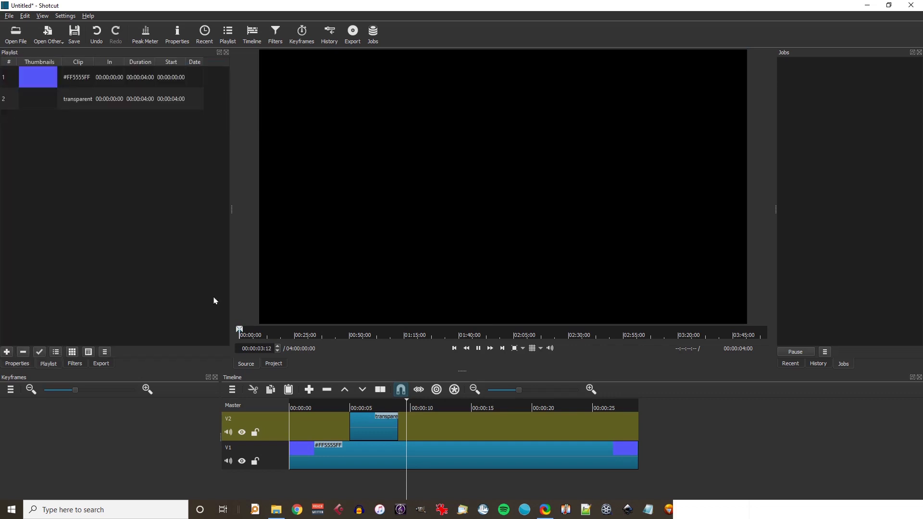
left_click_drag(392, 242, 80, 197)
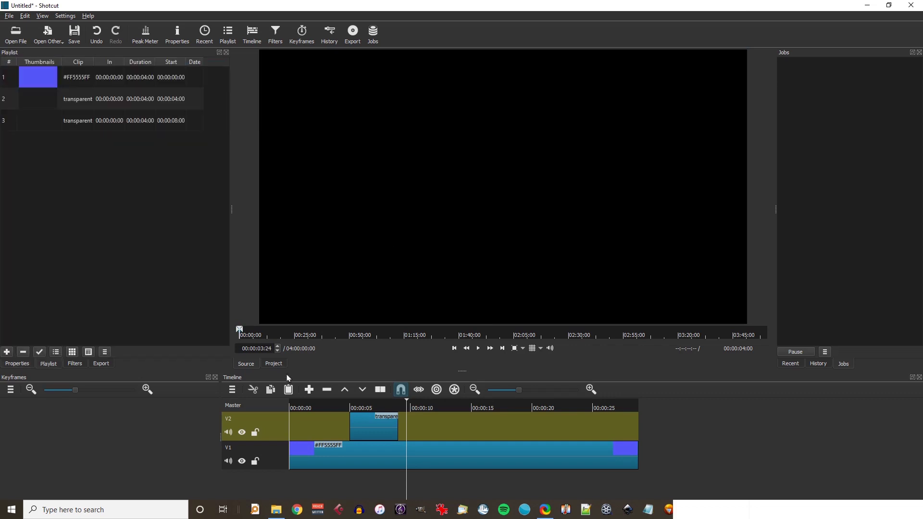
- Add the new transparent clip to V2 and place it ahead of the CANADA clip
left_click(310, 394)
left_click_drag(426, 425, 322, 408)
left_click(377, 408)
left_click(322, 408)
- Extend the CANADA clip and overlap it with the transparent clip on V2 to create a transition about 5 seconds long
left_click_drag(397, 426, 520, 427)
left_click_drag(348, 426, 412, 430)
right_click(385, 427)
left_click(406, 428)
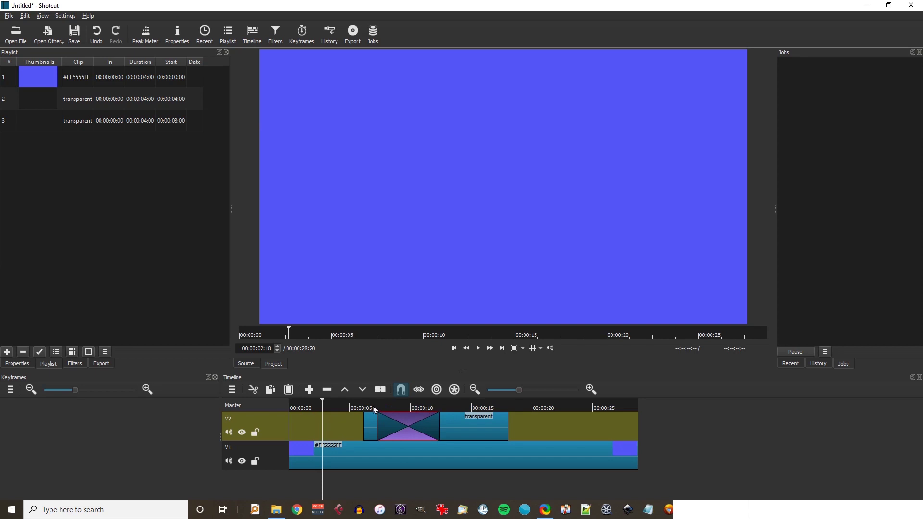
- Play back the dissolve transition into the CANADA title
left_click(374, 409)
key("space")
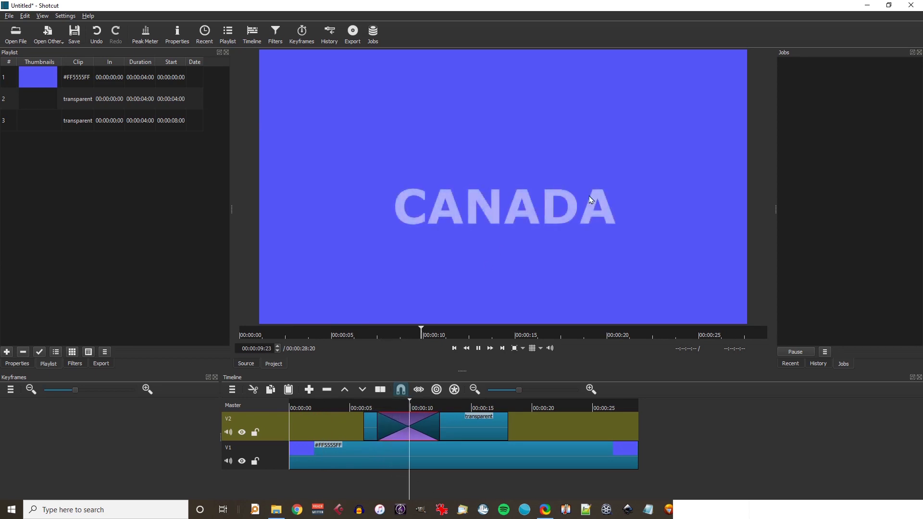
key("space")
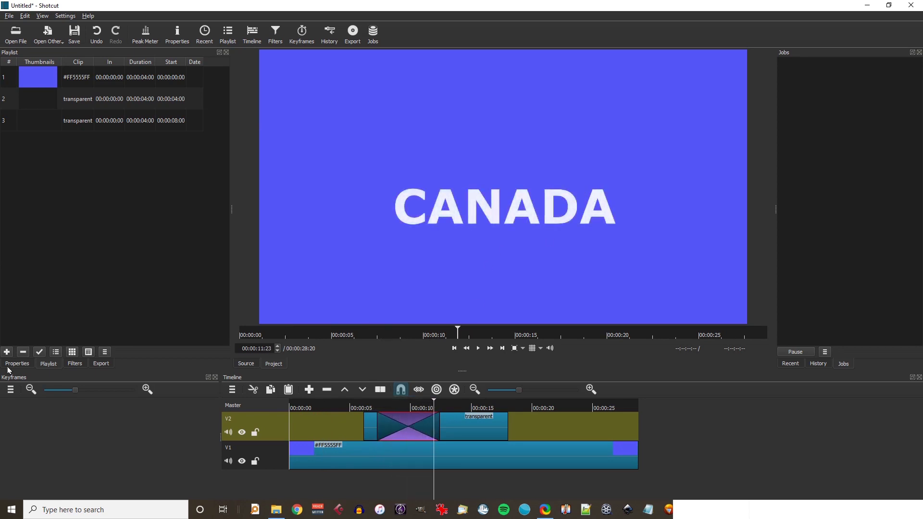
- Set the transition's video effect to Bar Horizontal and play it back
left_click(17, 363)
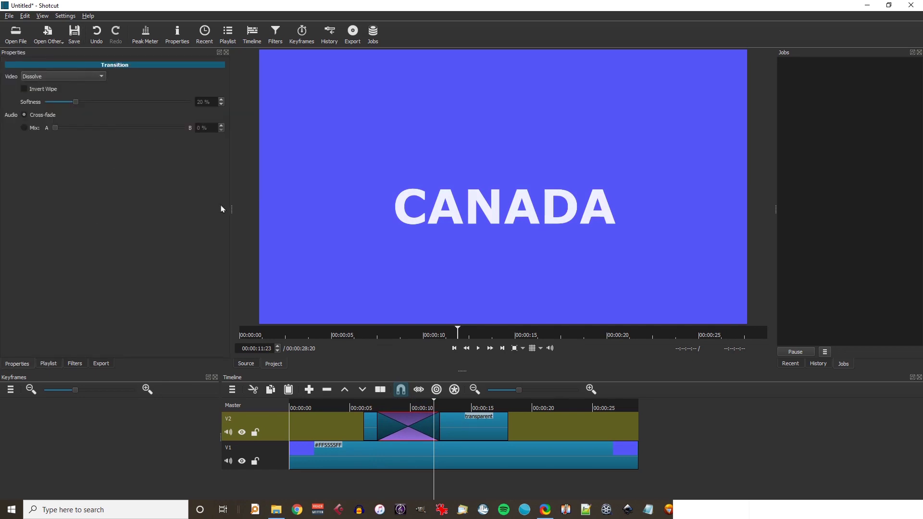
left_click(62, 78)
left_click(123, 95)
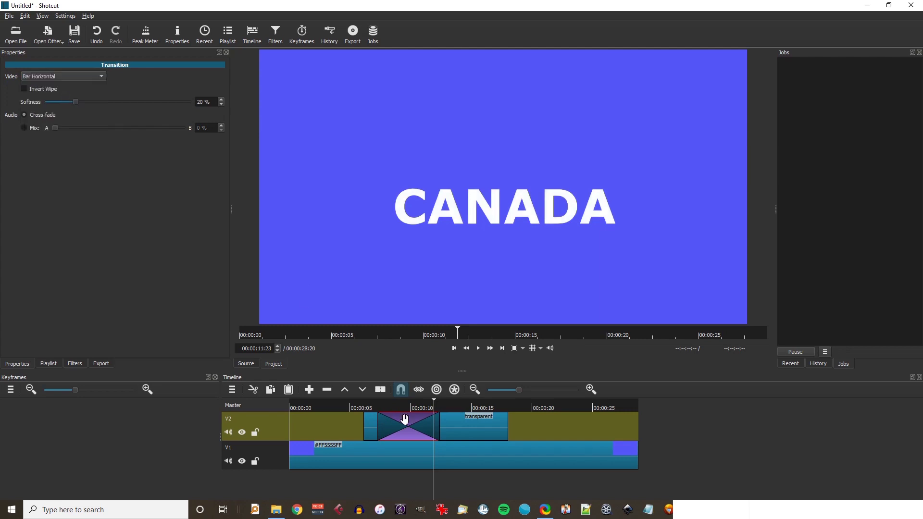
left_click(370, 408)
key("space")
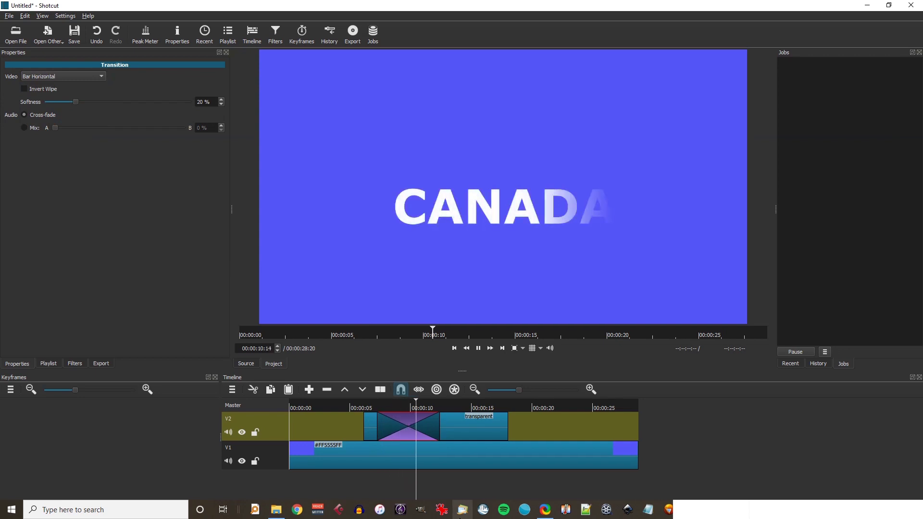
key("space")
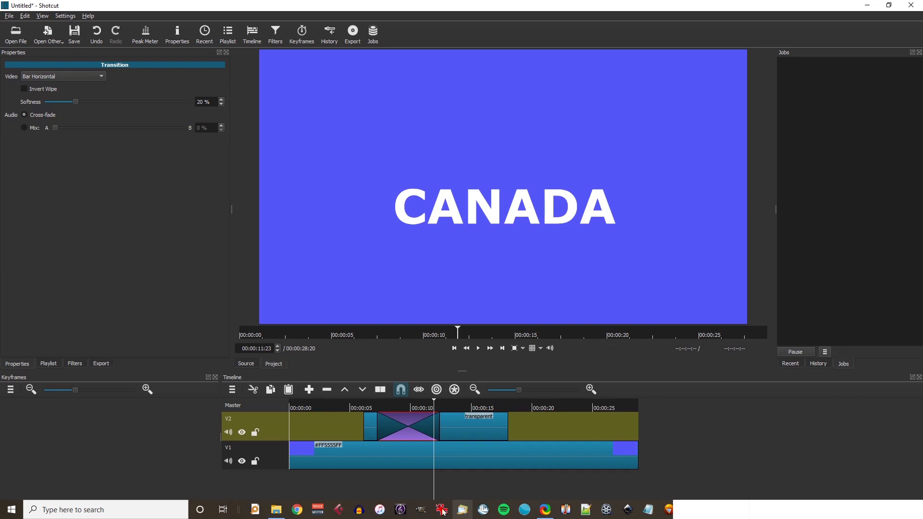
- Shorten the transition on V2 to about 1.5 seconds and play it back
left_click_drag(432, 426, 383, 422)
left_click(369, 407)
key("space")
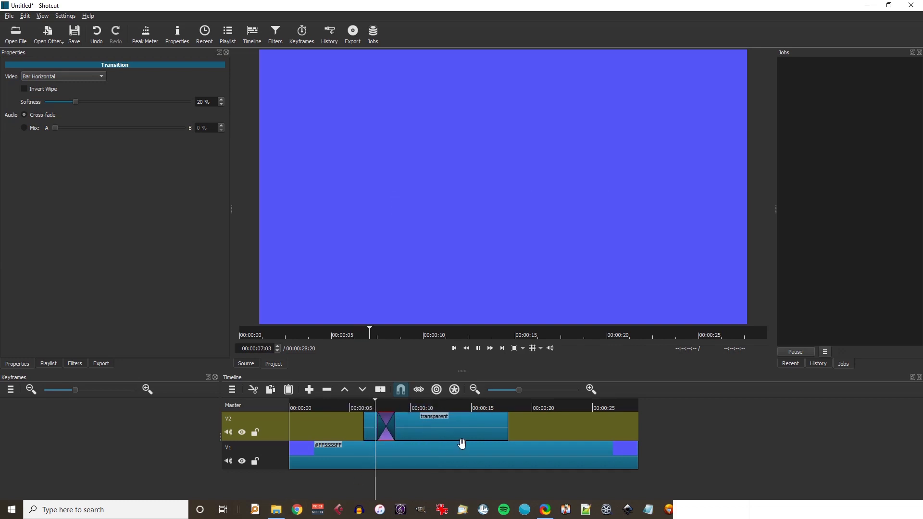
- Lengthen the transition on V2 to about 10 seconds and play it back
left_click_drag(395, 427, 505, 425)
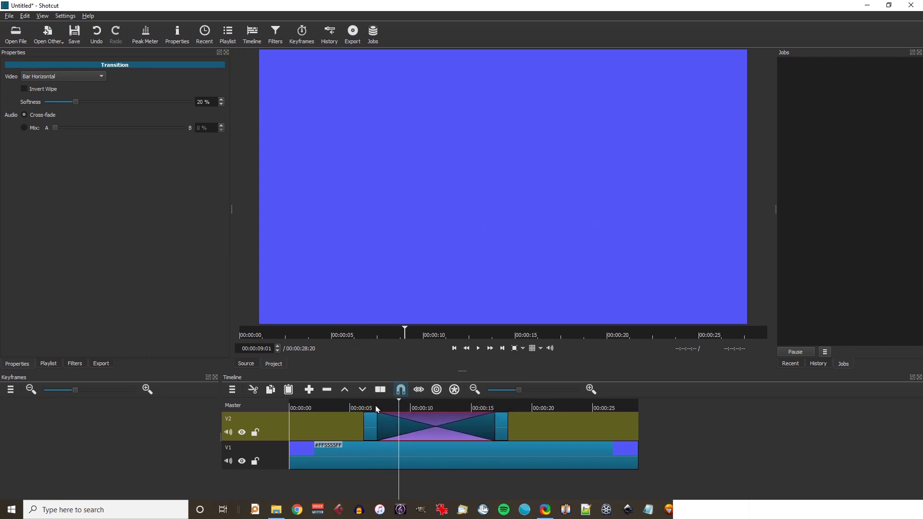
left_click(377, 408)
key("space")
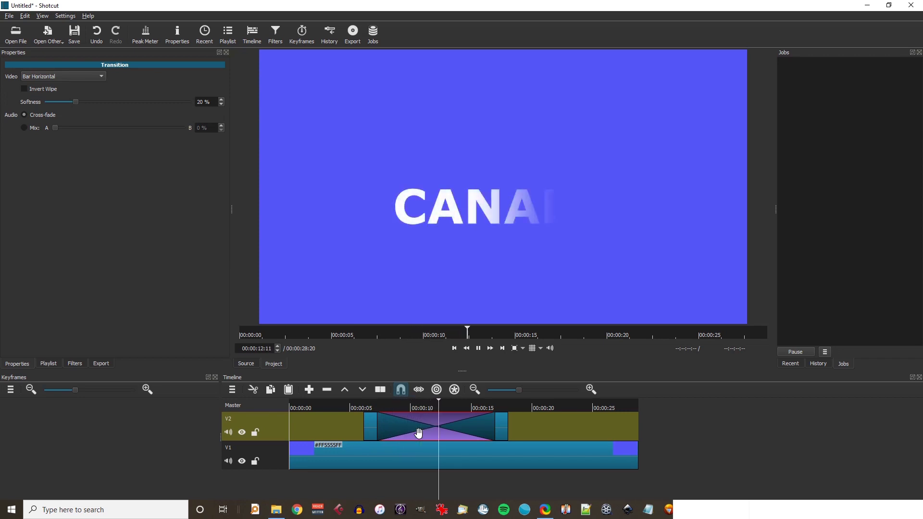
key("space")
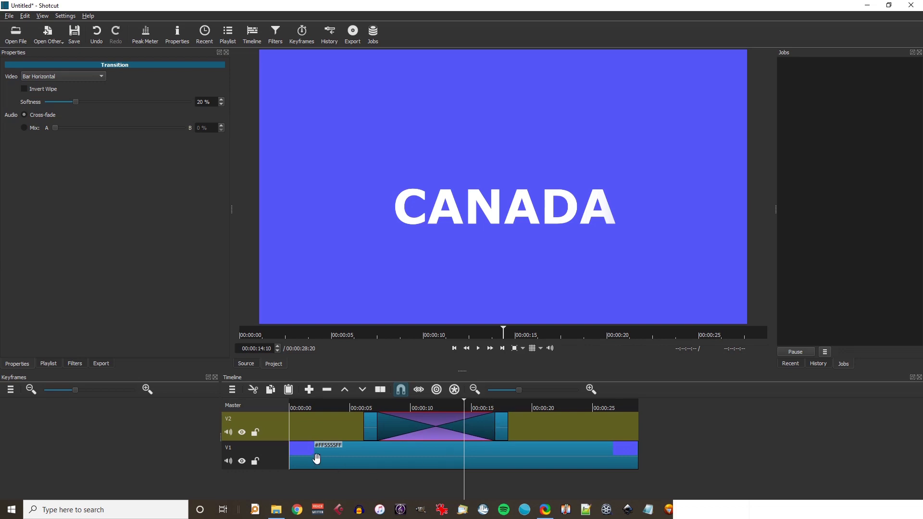
- Move the blue clip on V1 to start at about 29 seconds and open the video CANADA clip 01.mp4
left_click_drag(308, 456, 655, 446)
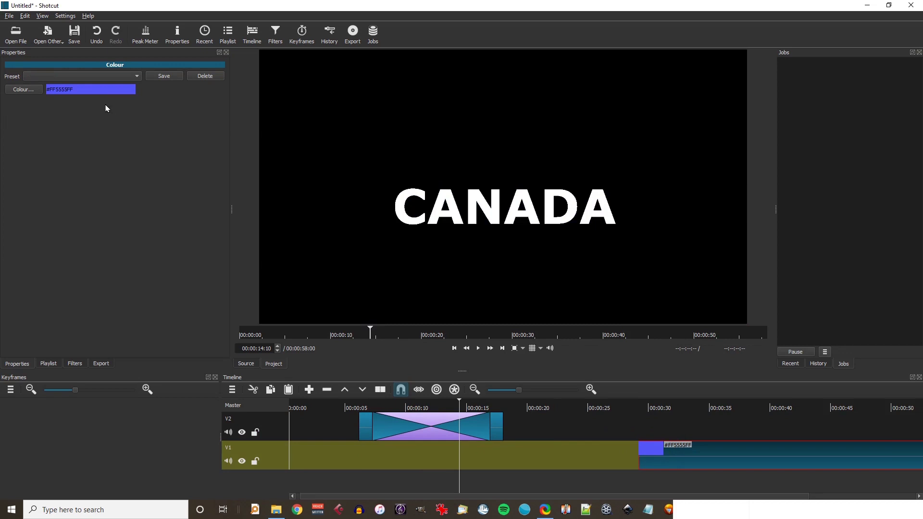
left_click(16, 35)
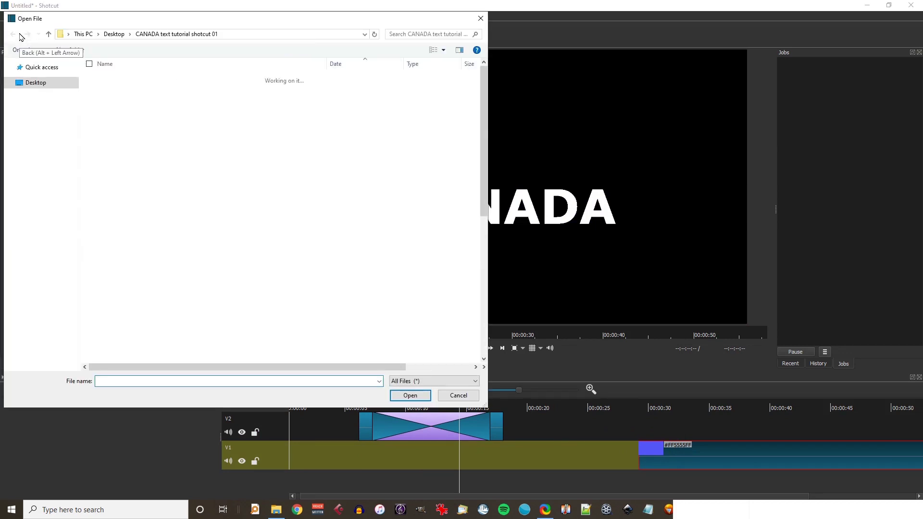
left_click(140, 78)
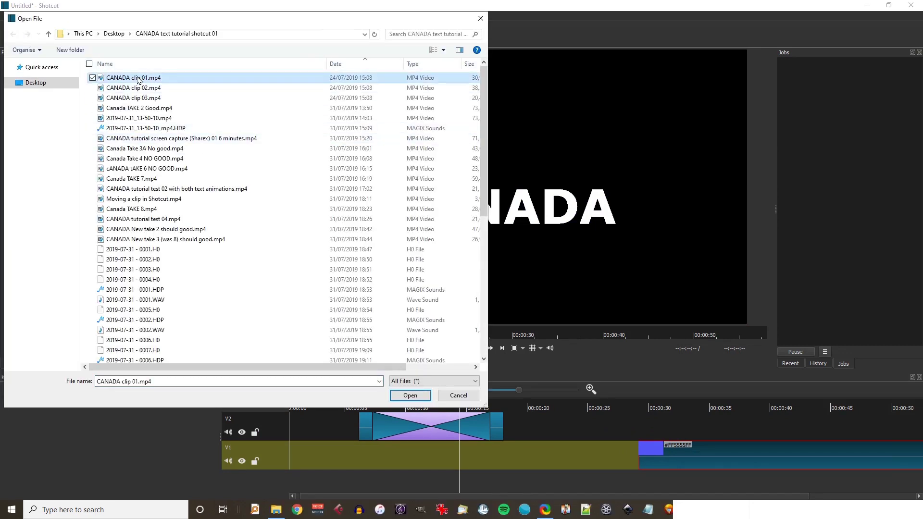
left_click(403, 396)
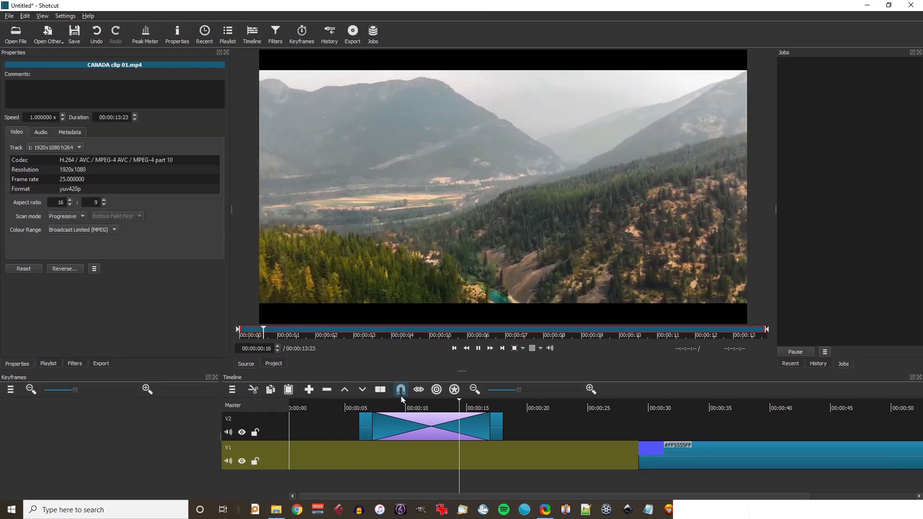
key("space")
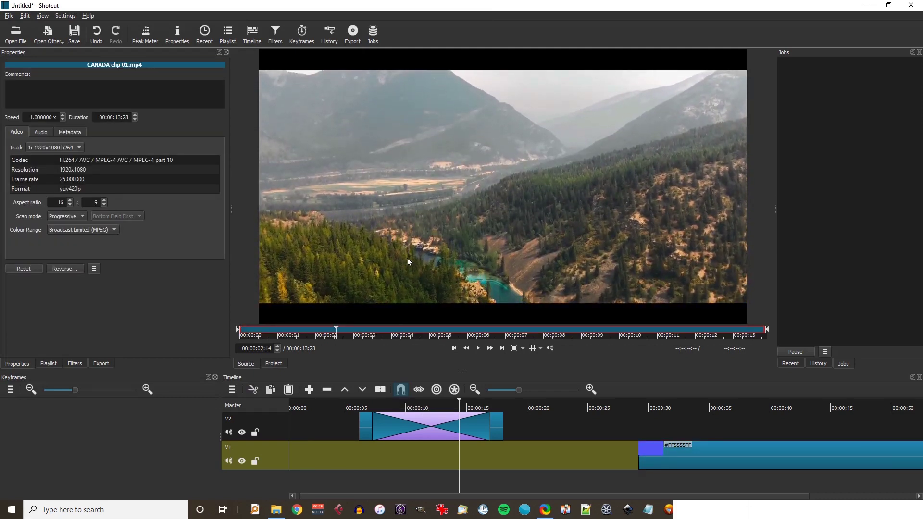
- Place CANADA clip 01.mp4 from the playlist at the start of V1, beneath the title clips on V2
left_click(48, 364)
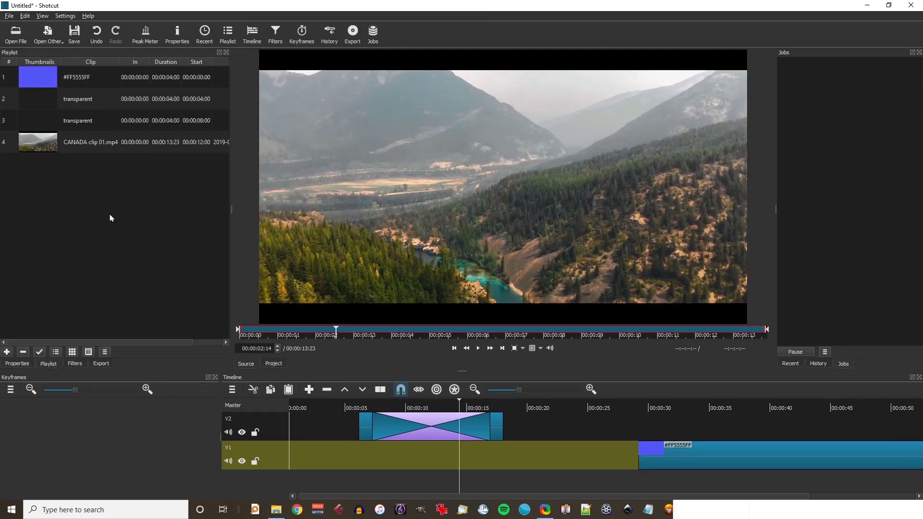
left_click_drag(44, 150, 589, 429)
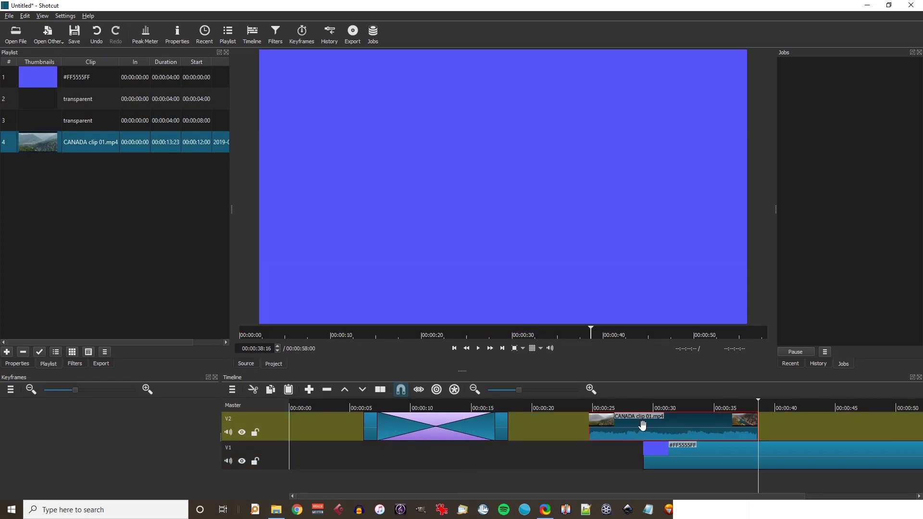
left_click_drag(678, 421, 345, 456)
left_click(454, 389)
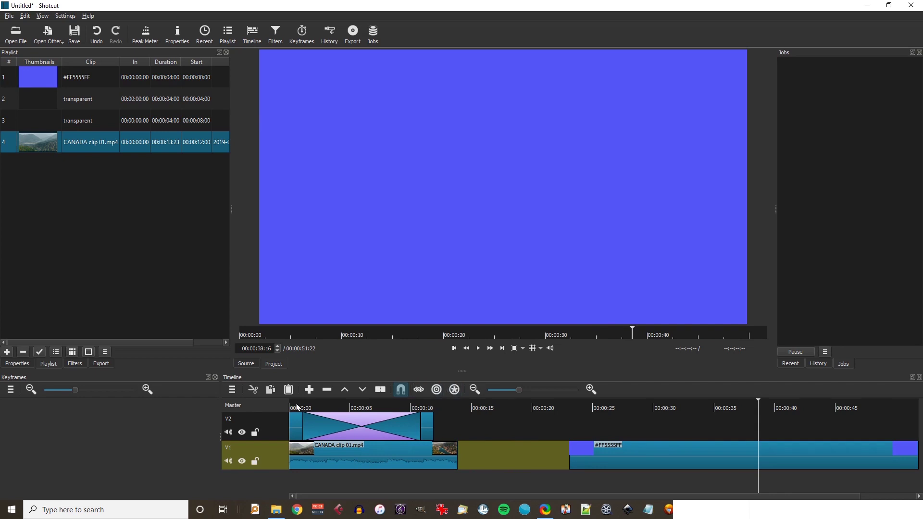
- Mute track V1 and play the title over the footage from the start
key("Home")
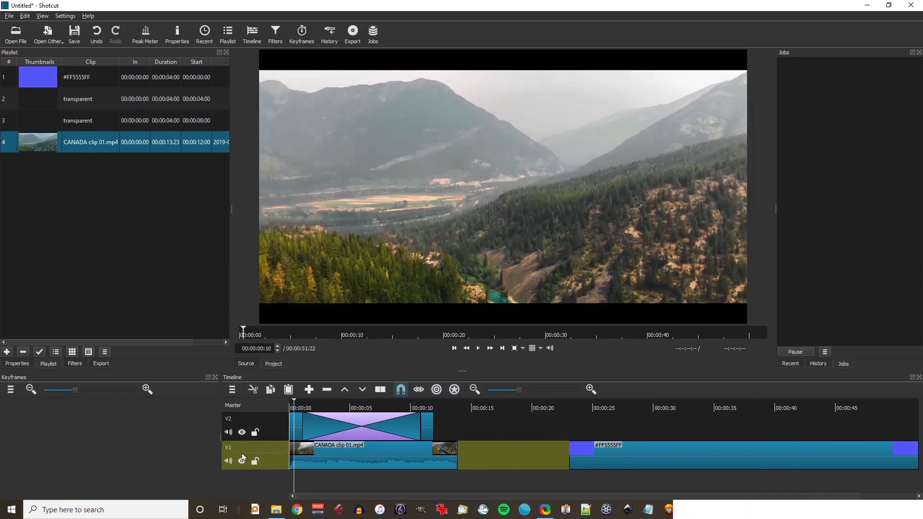
left_click(228, 461)
key("space")
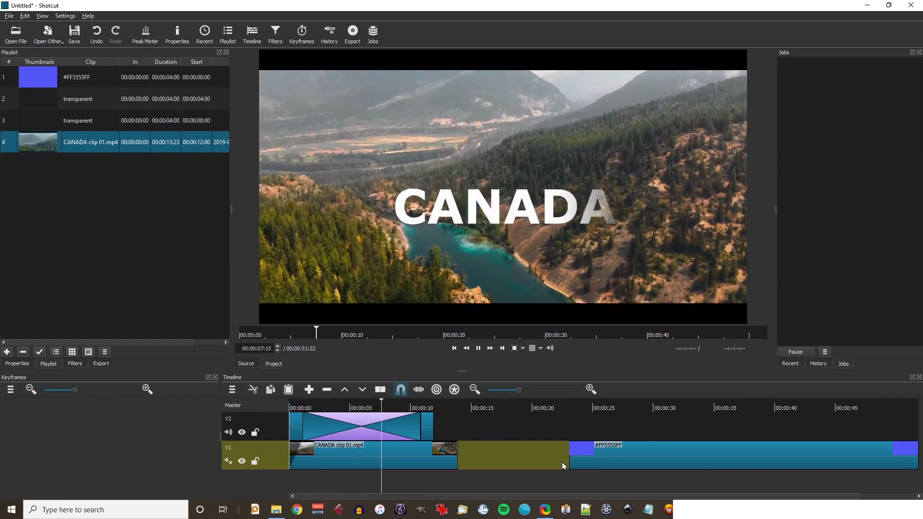
key("space")
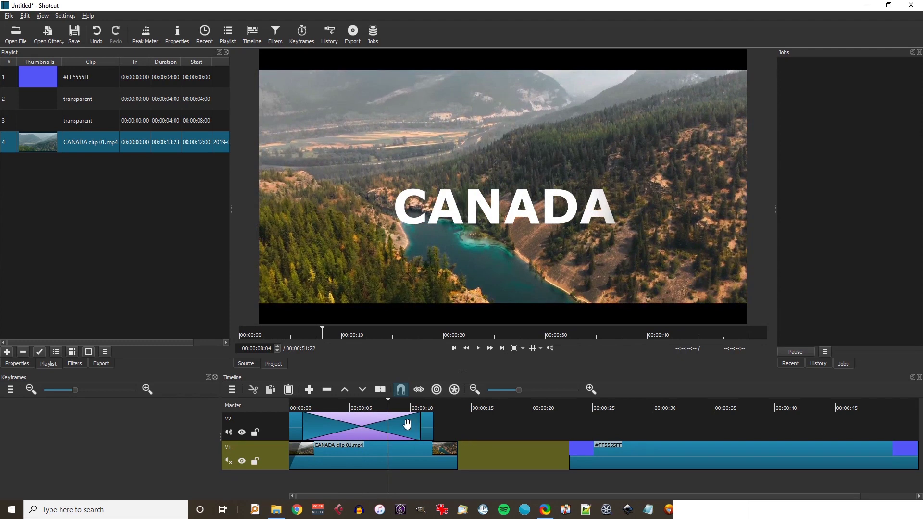
- Shorten the title's transition on V2 to about 5 seconds and play it from the start
left_click_drag(407, 423, 368, 426)
key("Home")
key("space")
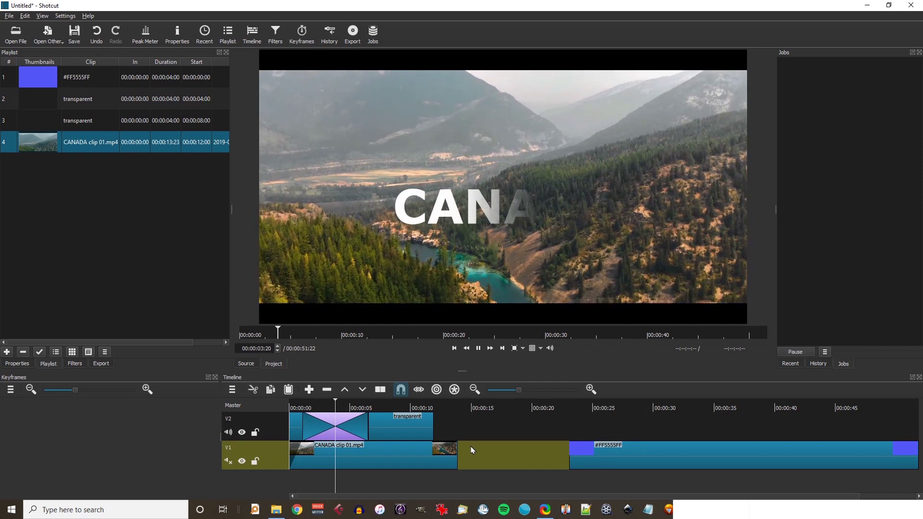
key("space")
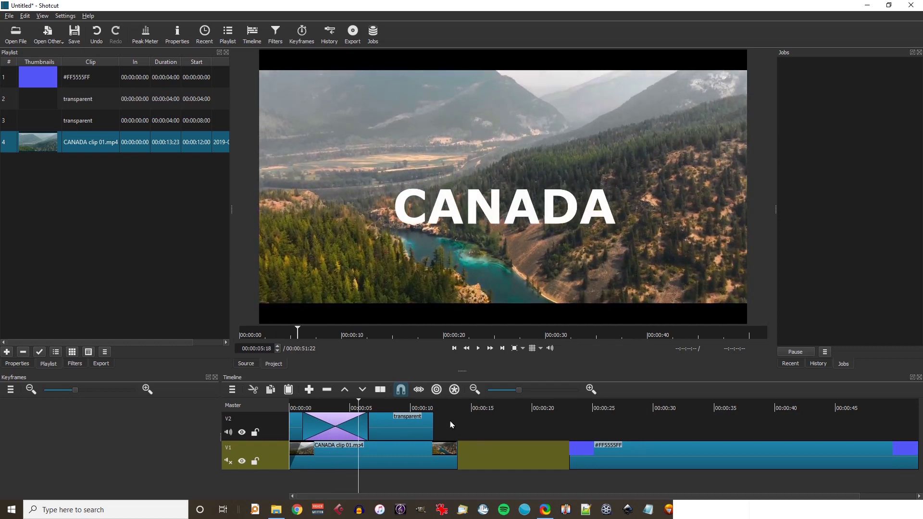
- Place a transparent clip from the playlist on V2 after the CANADA clip and remove the gap between them
left_click(469, 427)
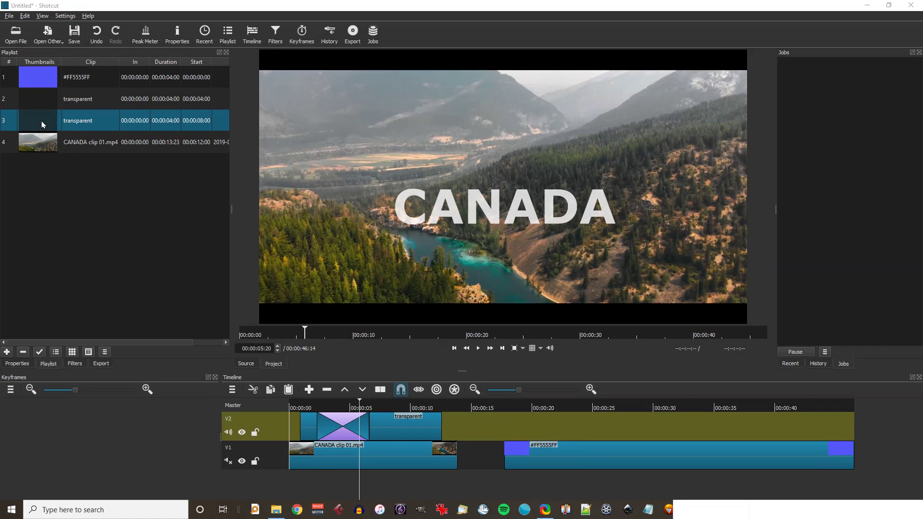
left_click_drag(42, 125, 544, 433)
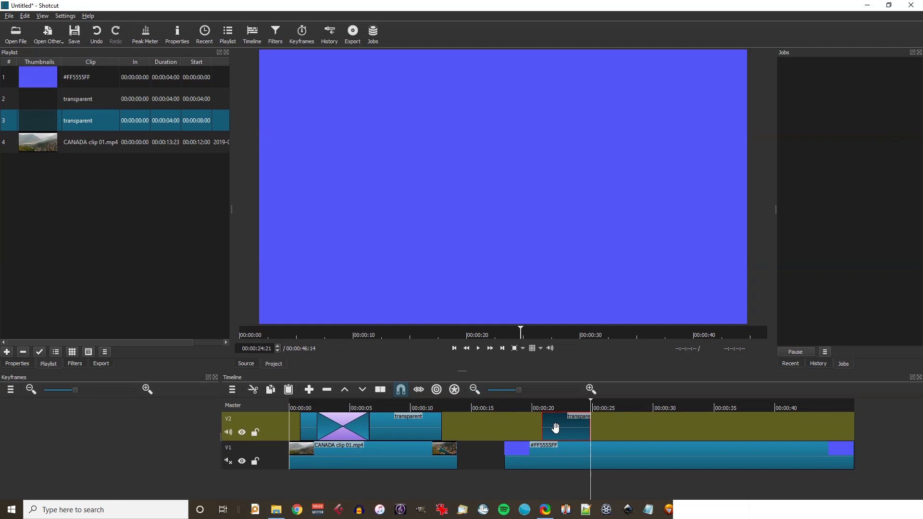
right_click(483, 431)
left_click(488, 431)
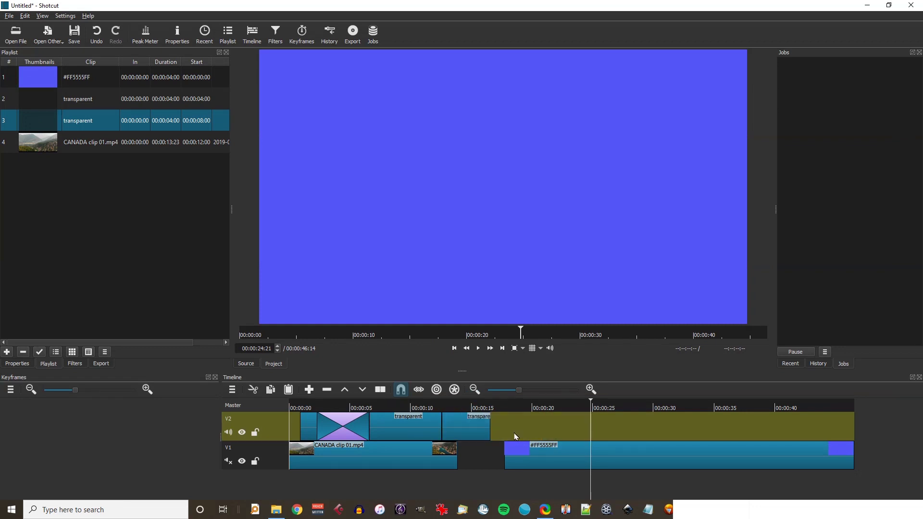
- Overlap the trailing transparent clip with the end of the CANADA clip to create a transition about 5 seconds long, and play it back
left_click_drag(489, 428, 438, 427)
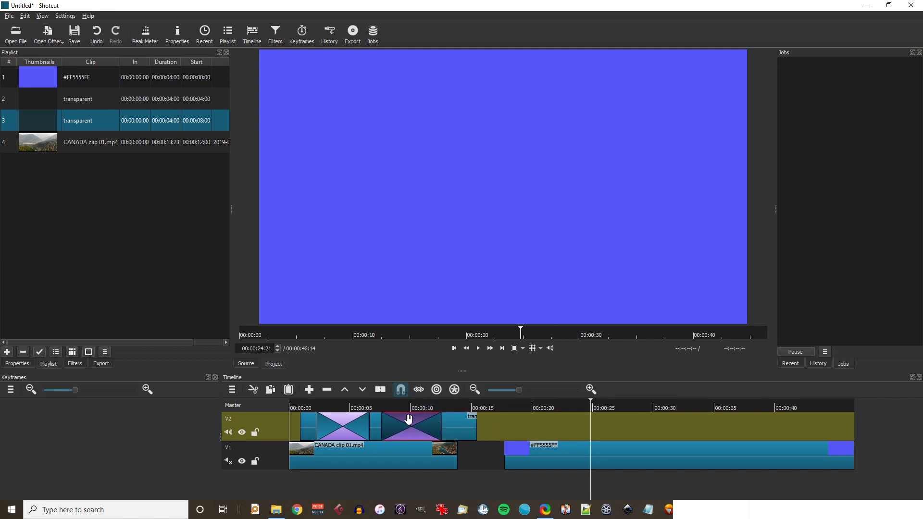
left_click(376, 408)
key("space")
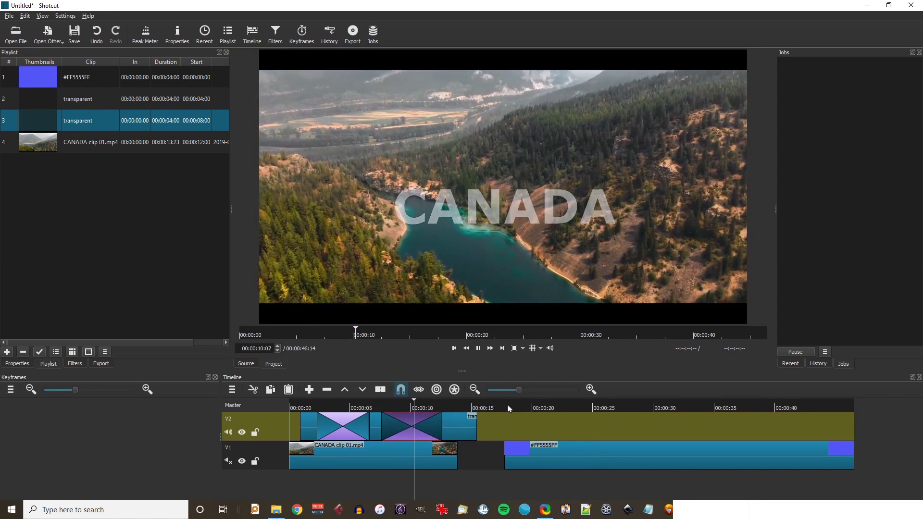
key("space")
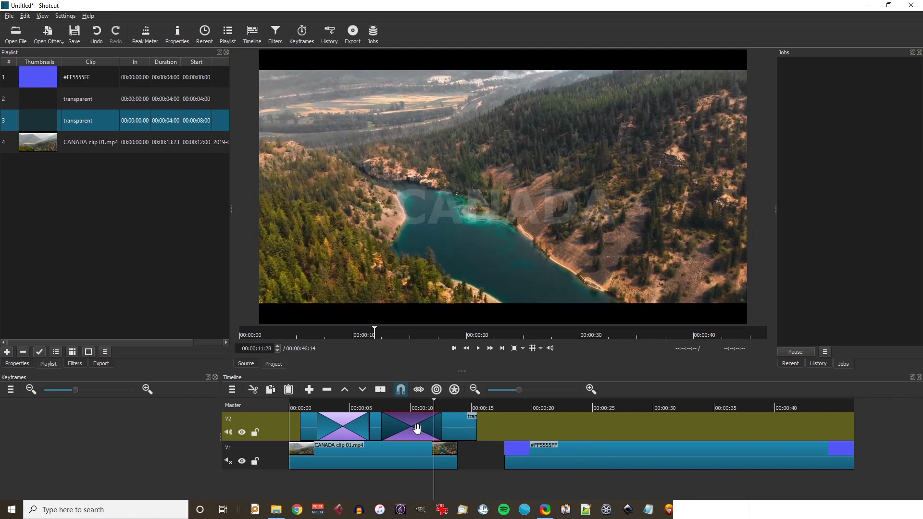
- Change the closing transition on V2 to Bar Horizontal and play back the title's exit
left_click(17, 364)
left_click(57, 77)
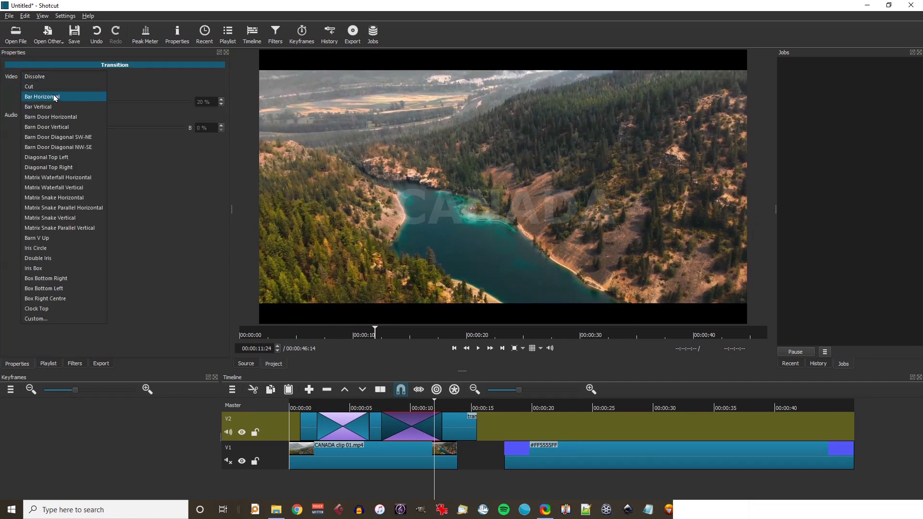
left_click(57, 96)
left_click(379, 408)
key("space")
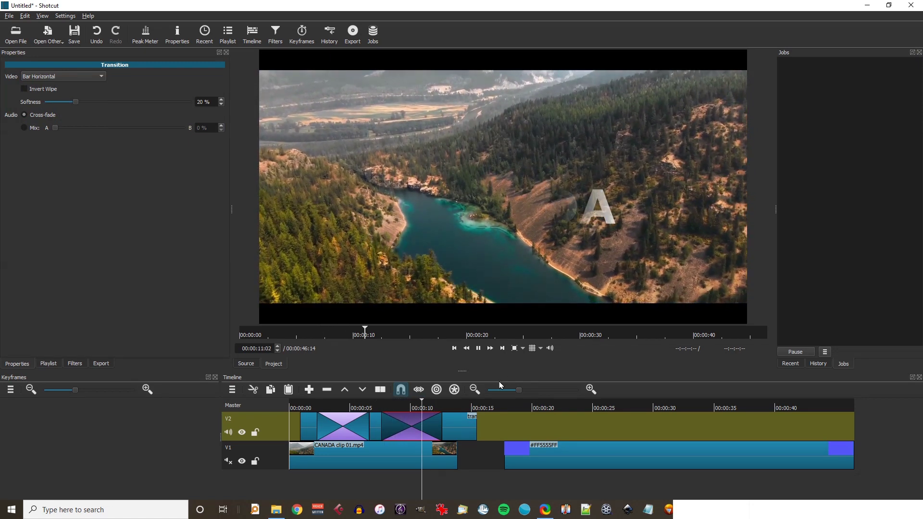
- Trim the trailing transparent clip on V2 to the end of the footage and play the title from near the start
left_click_drag(476, 426, 458, 426)
left_click(295, 409)
key("space")
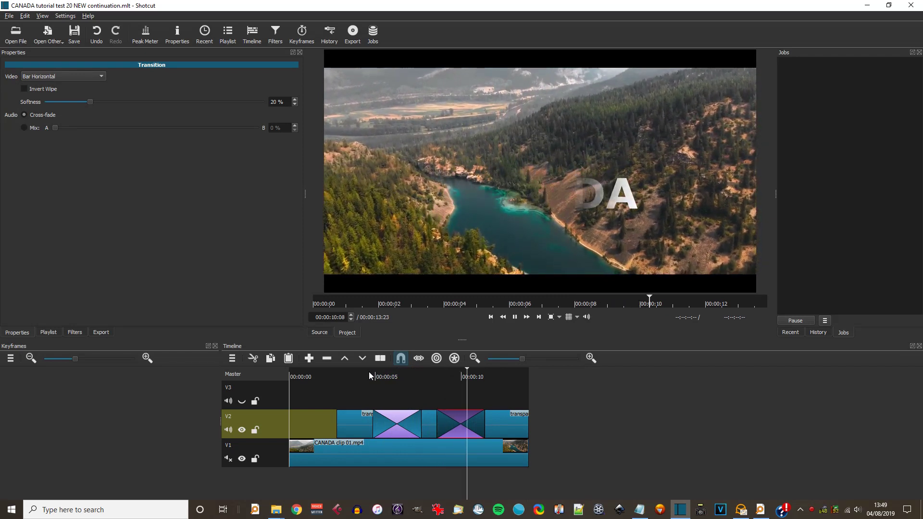
key("space")
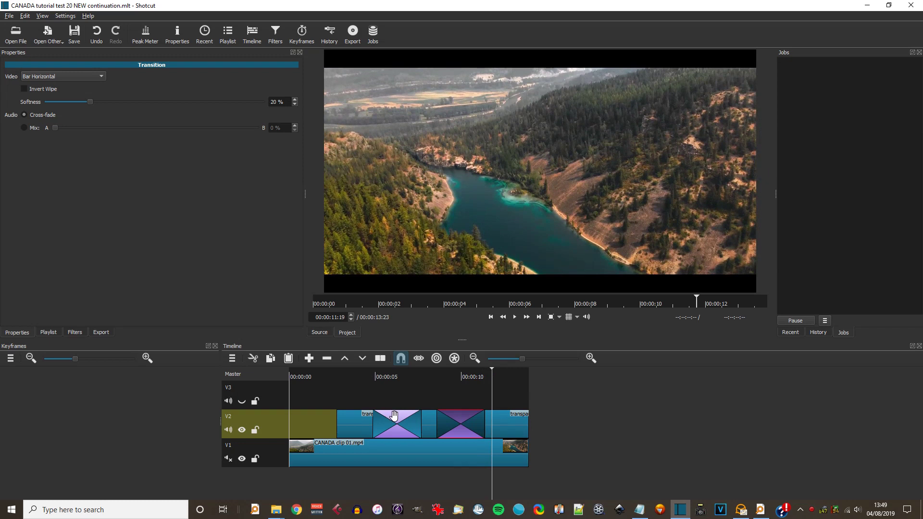
- Delete both transitions around the CANADA title clip on V2
key("Delete")
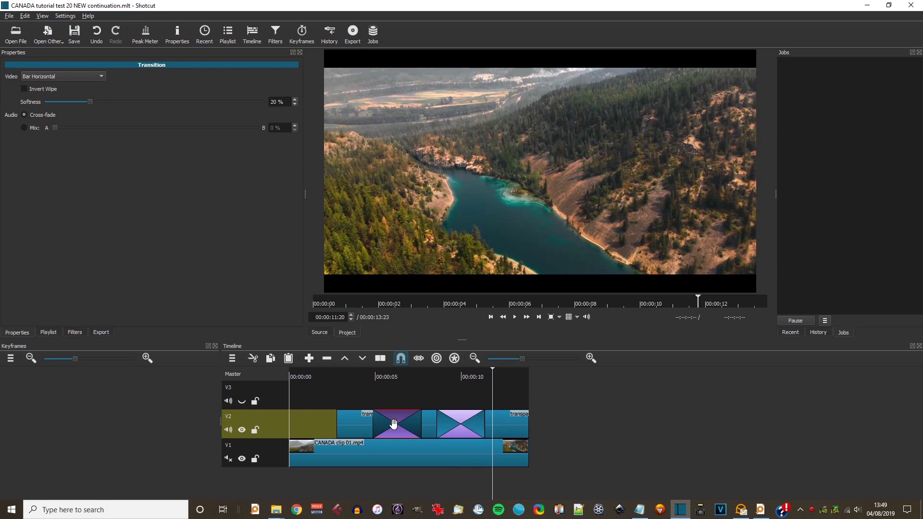
left_click(446, 429)
key("Delete")
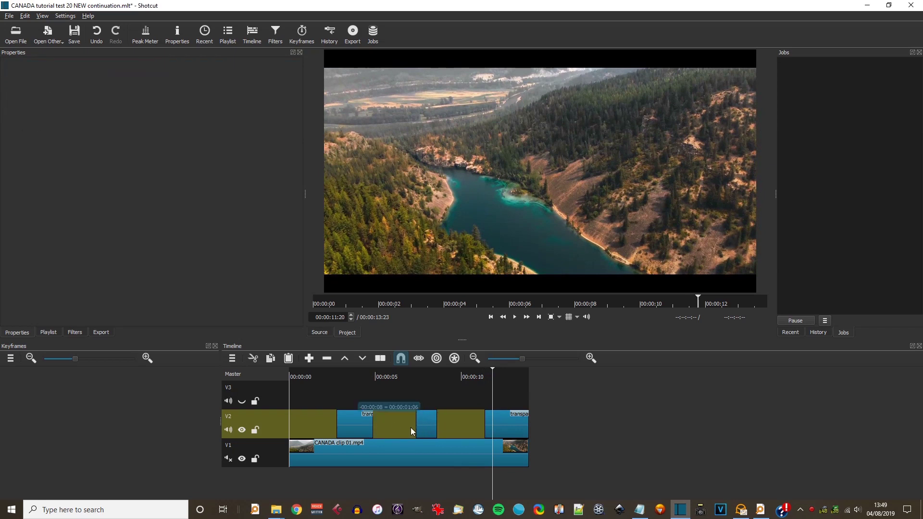
- Extend both ends of the CANADA title clip on V2, starting it right at the leading transparent clip
left_click_drag(435, 425, 484, 425)
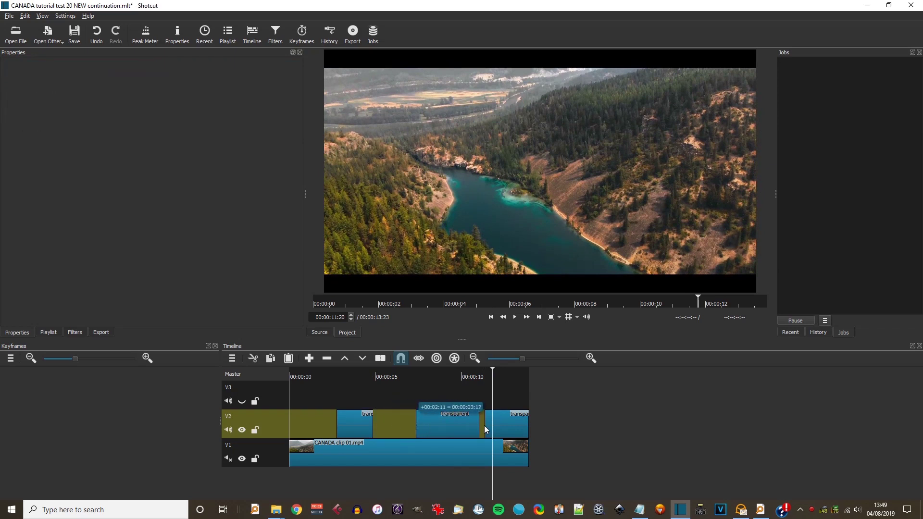
left_click(416, 423)
left_click_drag(416, 423, 426, 422)
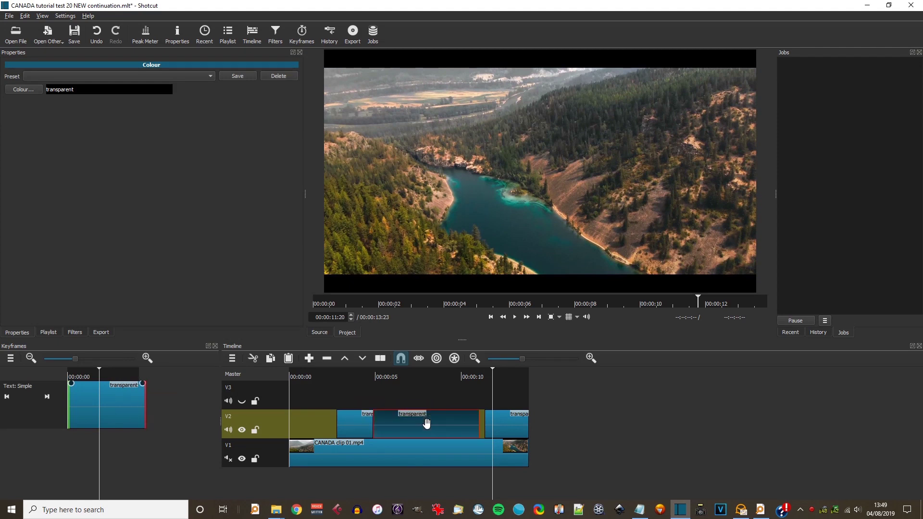
- Move the CANADA text higher in the frame, to a position of about -6, 396
left_click(425, 378)
left_click(76, 333)
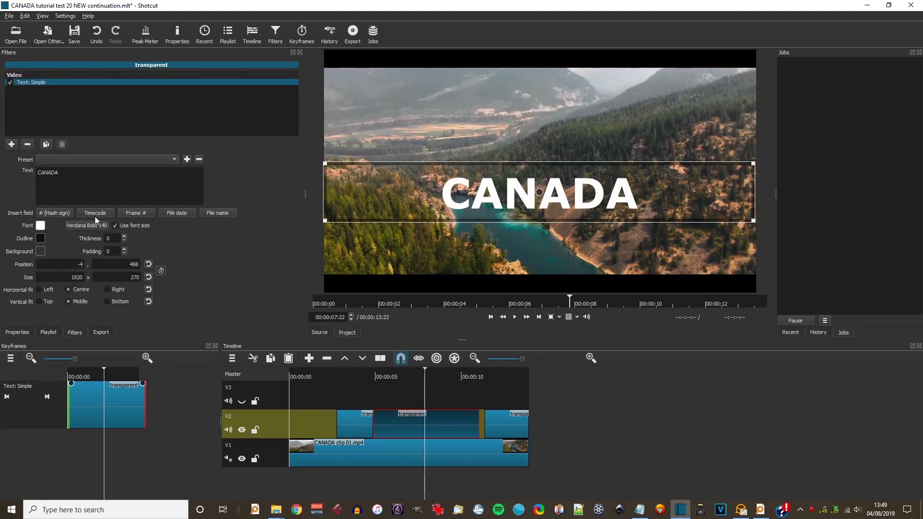
left_click_drag(542, 187, 542, 165)
- Adjust the leading transparent clip on V2, remove the gap after it and overlap it with the CANADA clip in a transition about 2.5 seconds long
left_click_drag(333, 420, 364, 425)
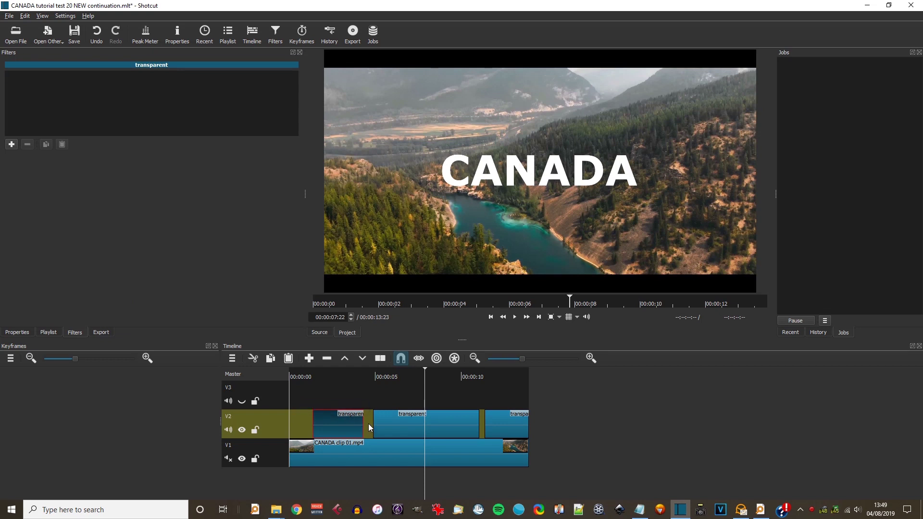
right_click(369, 427)
left_click(380, 428)
left_click_drag(350, 422, 398, 426)
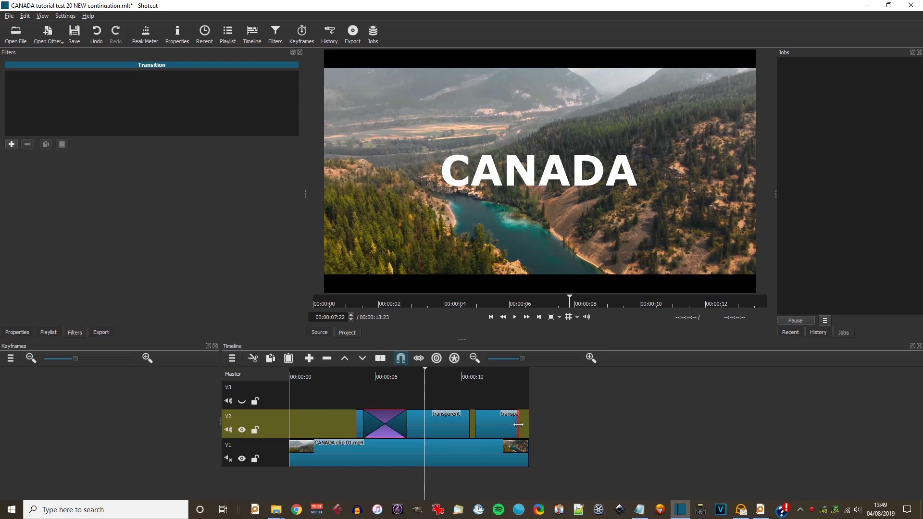
- Overlap the trailing transparent clip with the end of the CANADA clip in a transition about 2.5 seconds long, and play the title
left_click_drag(518, 424, 470, 426)
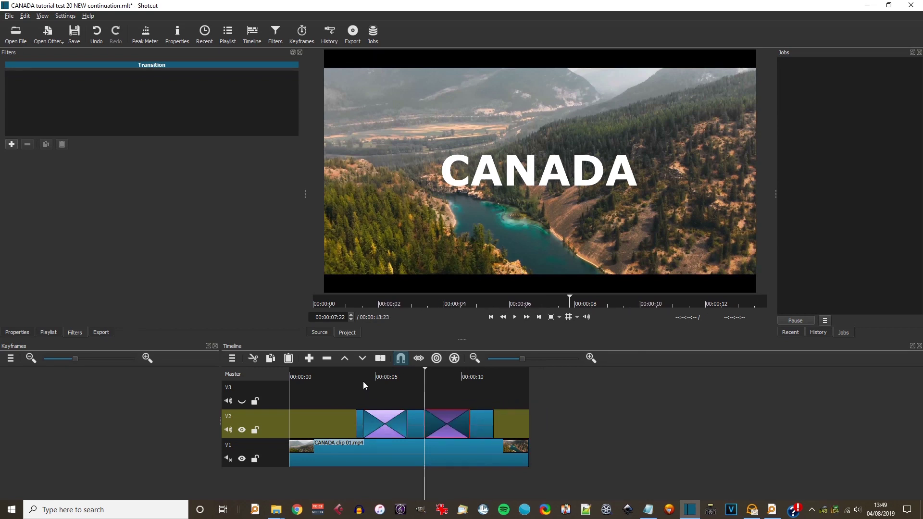
left_click(362, 374)
key("space")
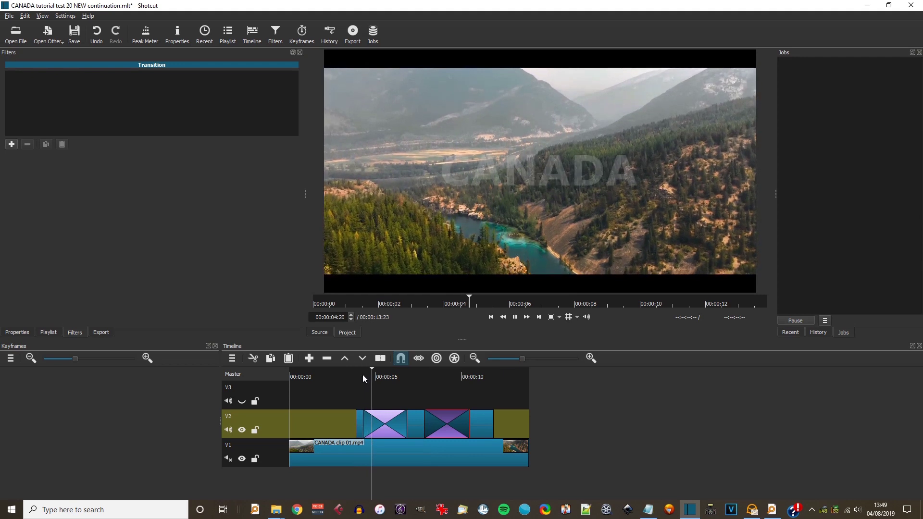
- Set the opening transition of the CANADA title on V2 to Bar Horizontal
left_click(378, 416)
left_click(23, 333)
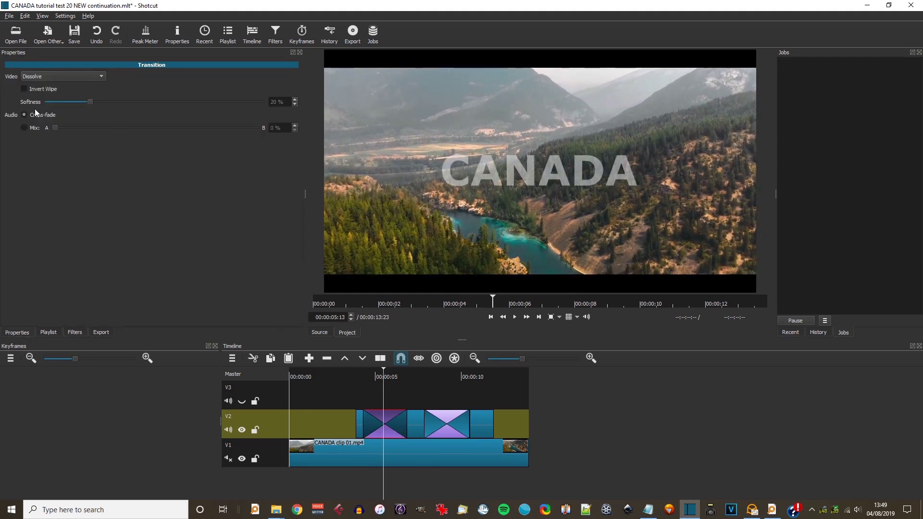
left_click(44, 77)
left_click(45, 78)
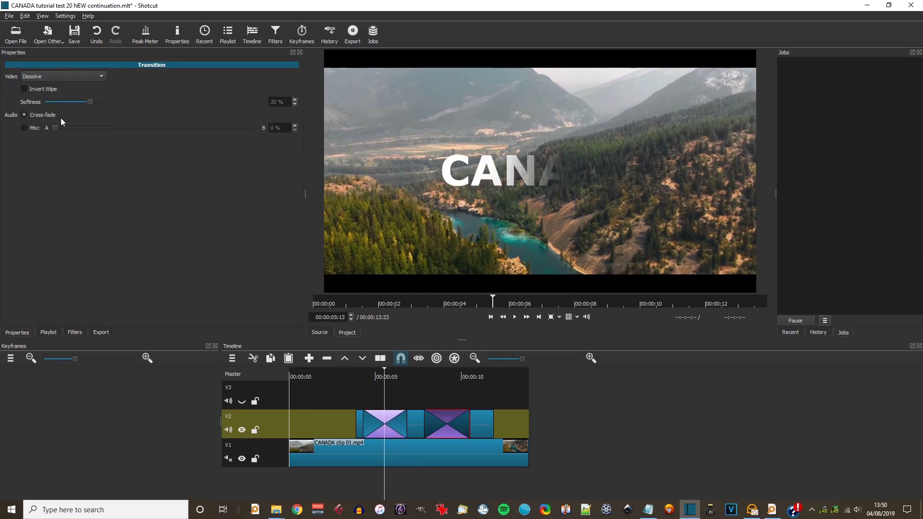
- Set the closing transition of the CANADA title to Bar Horizontal and play the whole title
left_click(53, 76)
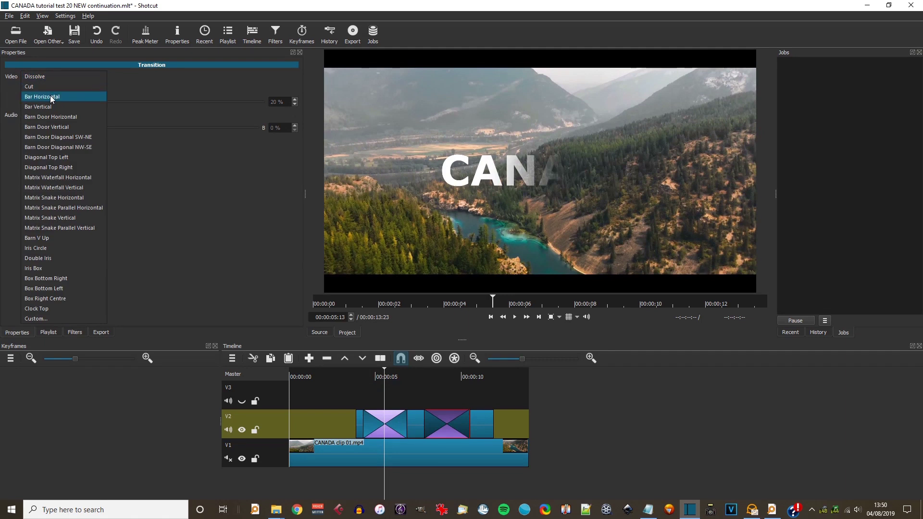
left_click(50, 95)
left_click(353, 380)
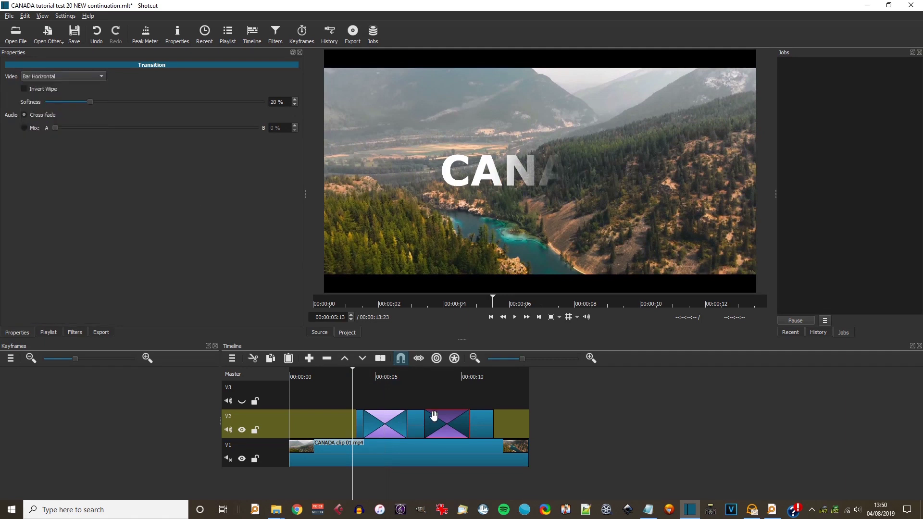
key("space")
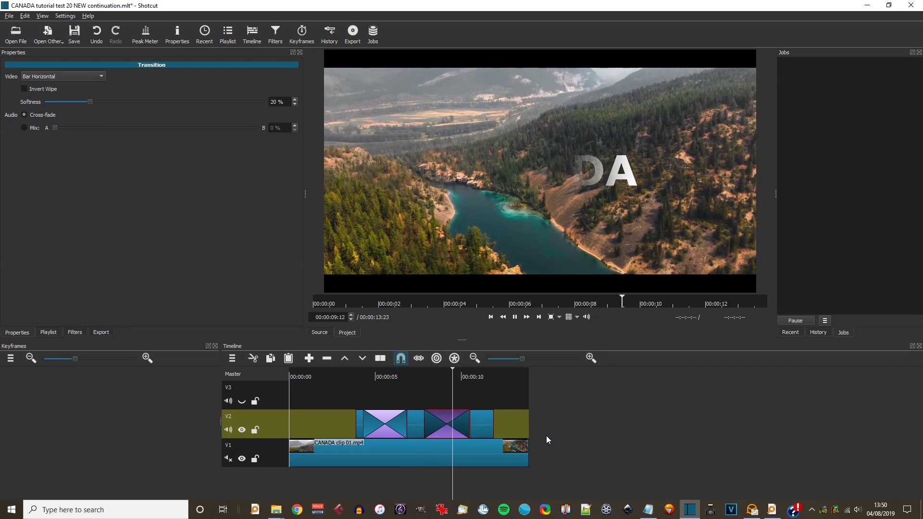
key("space")
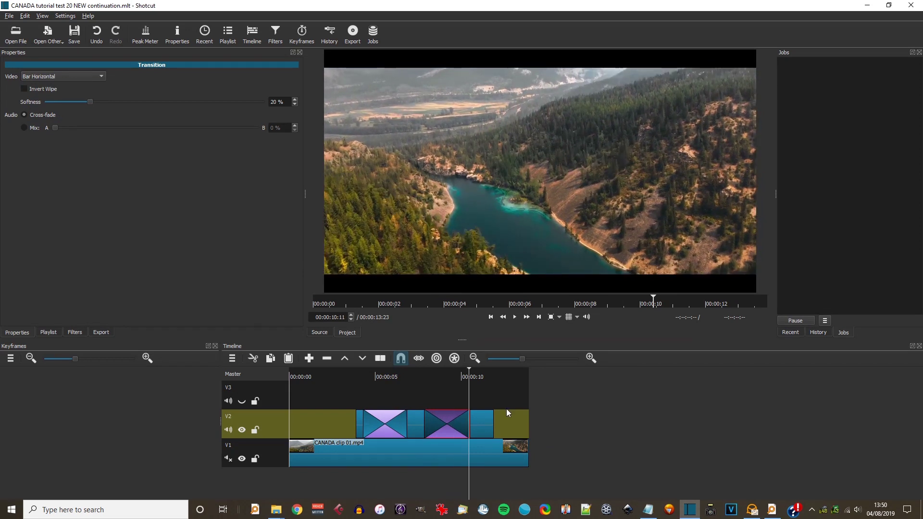
- Make track V3 visible and paste a copy of the CANADA title clip from V2 onto it
left_click(416, 425)
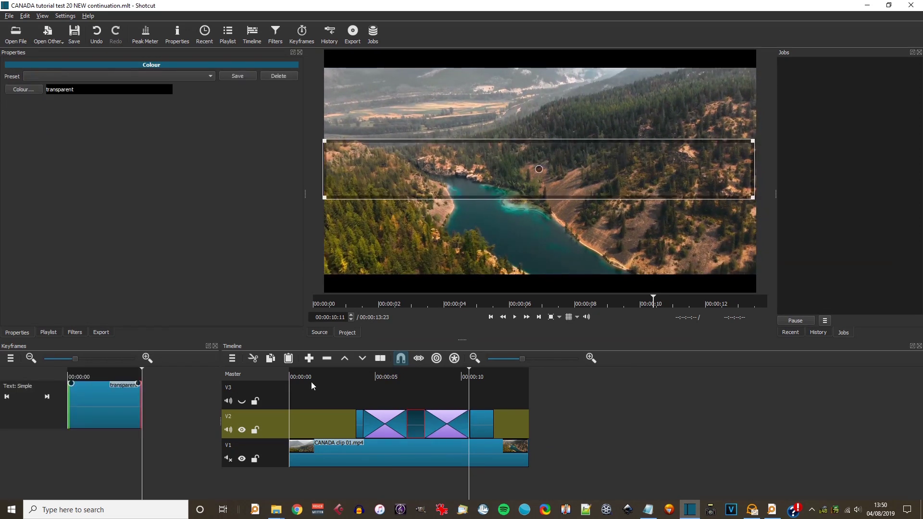
left_click(281, 407)
left_click(242, 402)
key("ctrl+v")
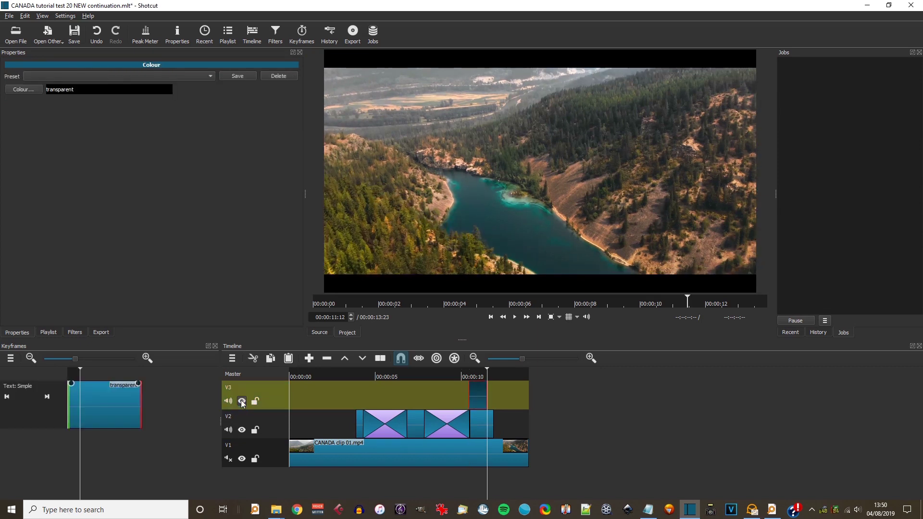
- Reposition and lengthen the copied title clip on V3 and change its text to "Land of mountains"
left_click_drag(478, 395, 515, 399)
left_click(520, 376)
left_click(77, 333)
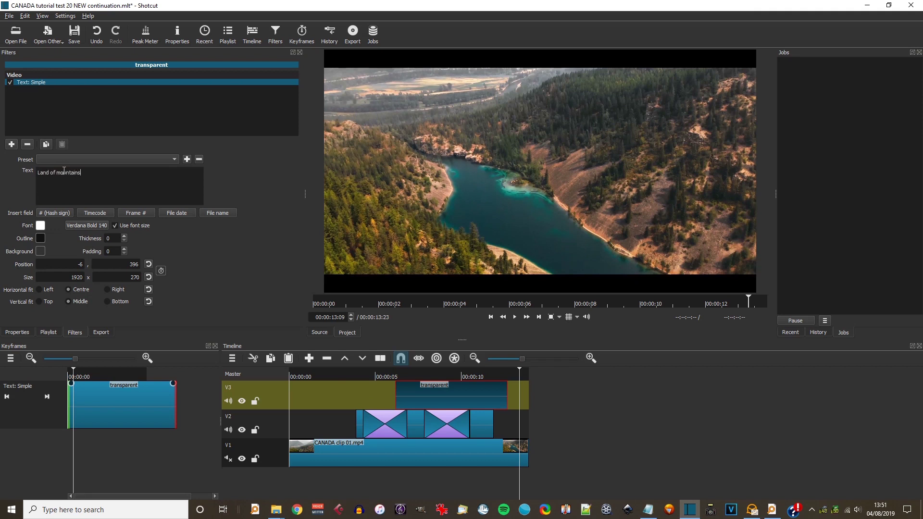
left_click(485, 377)
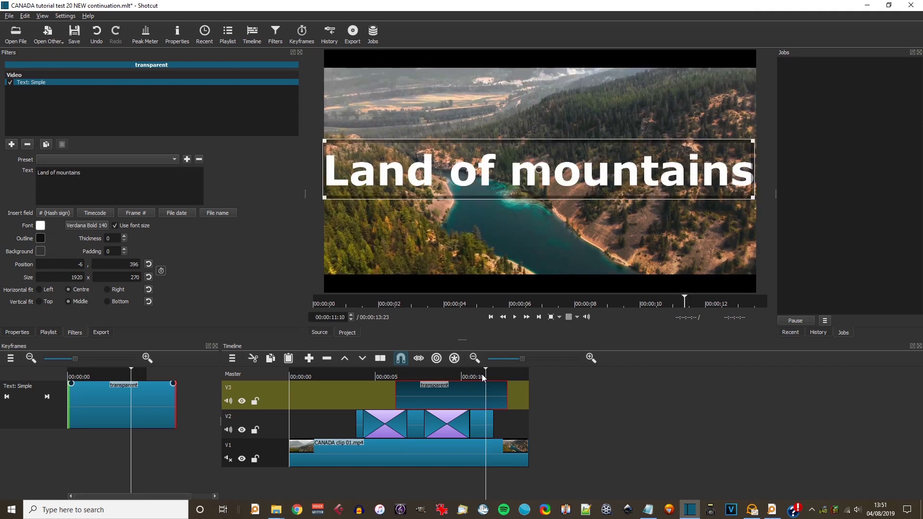
- Turn off the fixed font size for "Land of mountains", resize its box to about 839 x 185 and place it beneath CANADA at about 541, 575
left_click(116, 225)
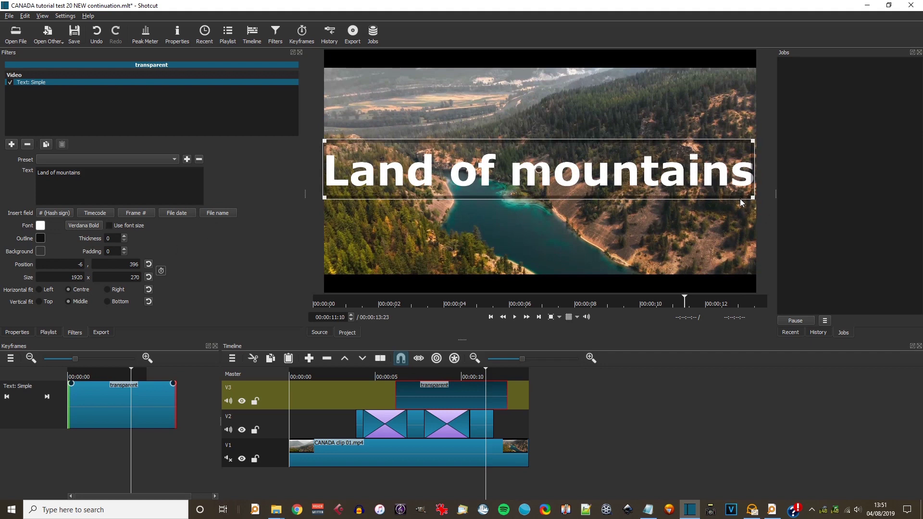
left_click_drag(753, 198, 520, 195)
left_click_drag(462, 171, 551, 195)
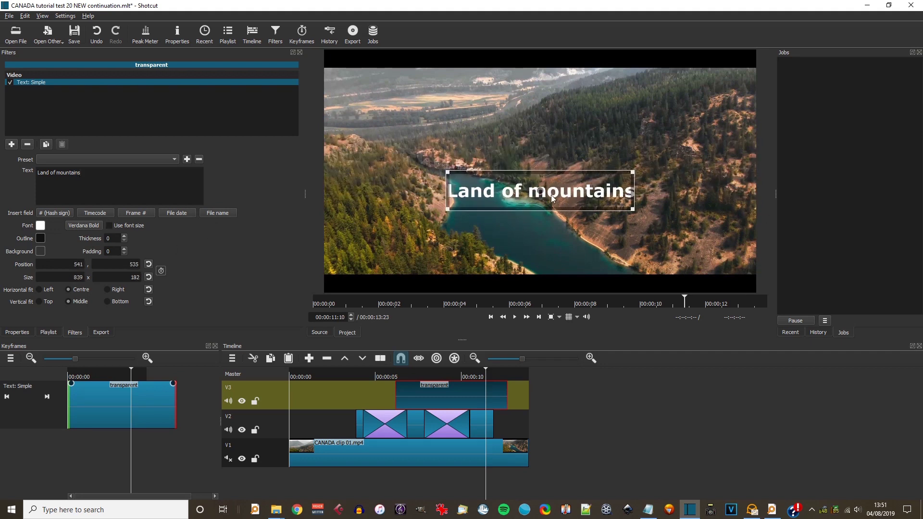
left_click(411, 374)
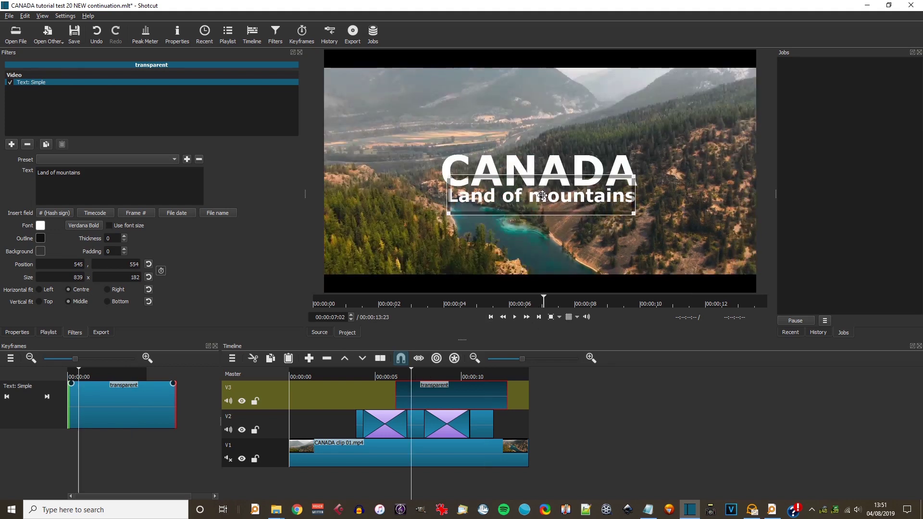
left_click_drag(543, 195, 541, 209)
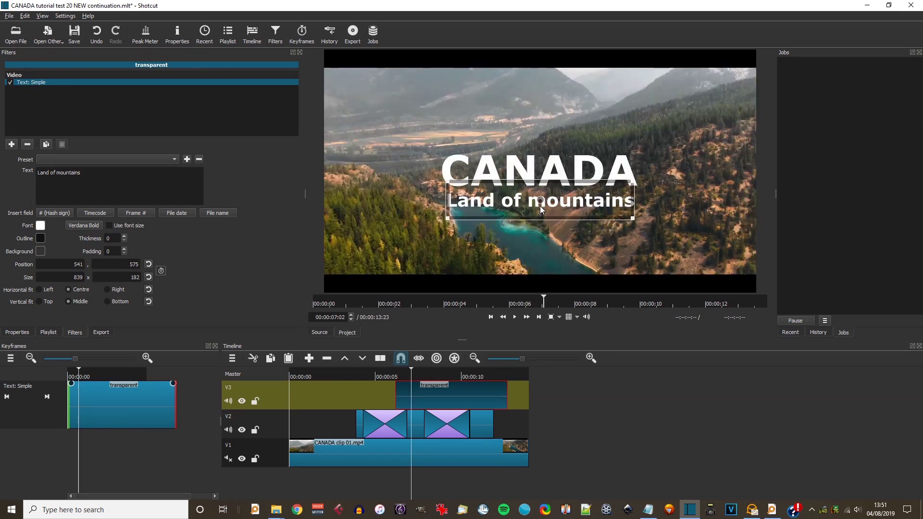
left_click_drag(634, 220, 635, 221)
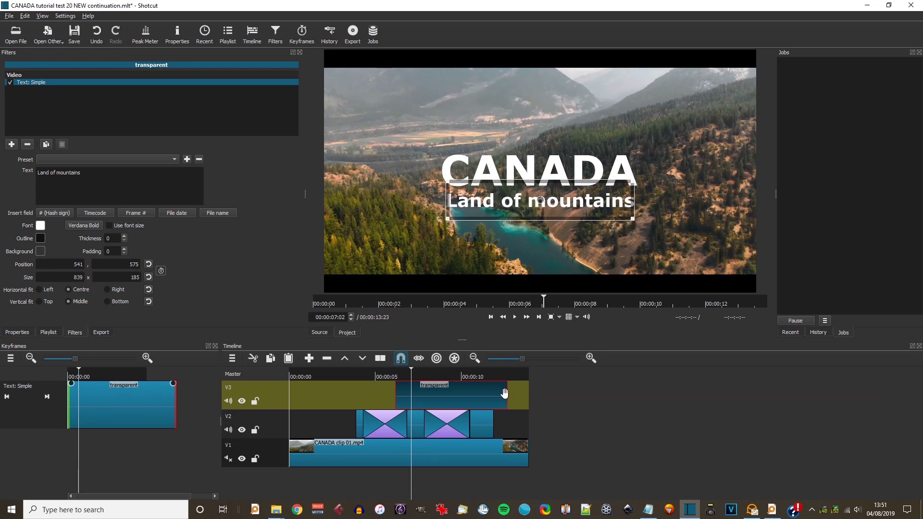
- Shorten the "Land of mountains" clip to end near 10 seconds and place a copy of V2's trailing transparent clip after it on V3
left_click_drag(505, 393, 460, 393)
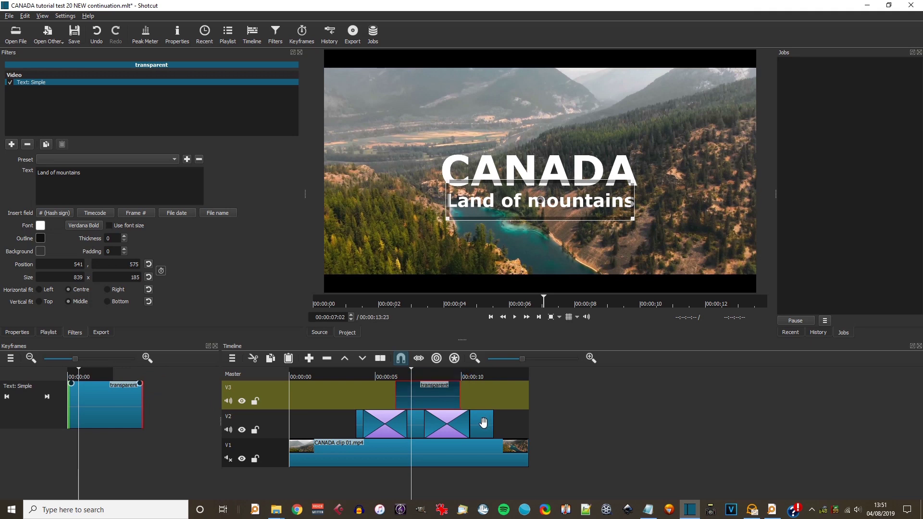
left_click(483, 422)
left_click(485, 377)
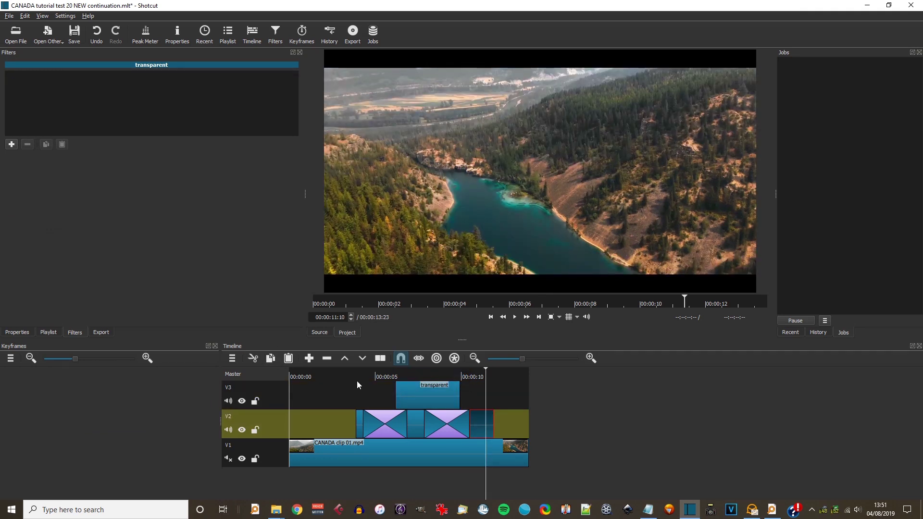
left_click(357, 381)
key("ctrl+v")
left_click_drag(496, 425, 498, 395)
left_click(292, 403)
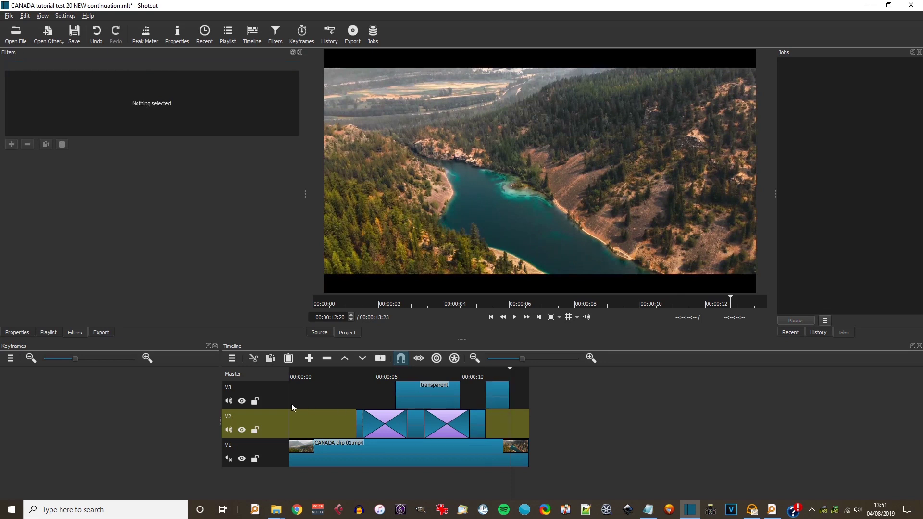
- Paste another transparent clip near the start of V3 and extend its end to a length of about 2.5 seconds
left_click(302, 372)
key("ctrl+v")
left_click(341, 400)
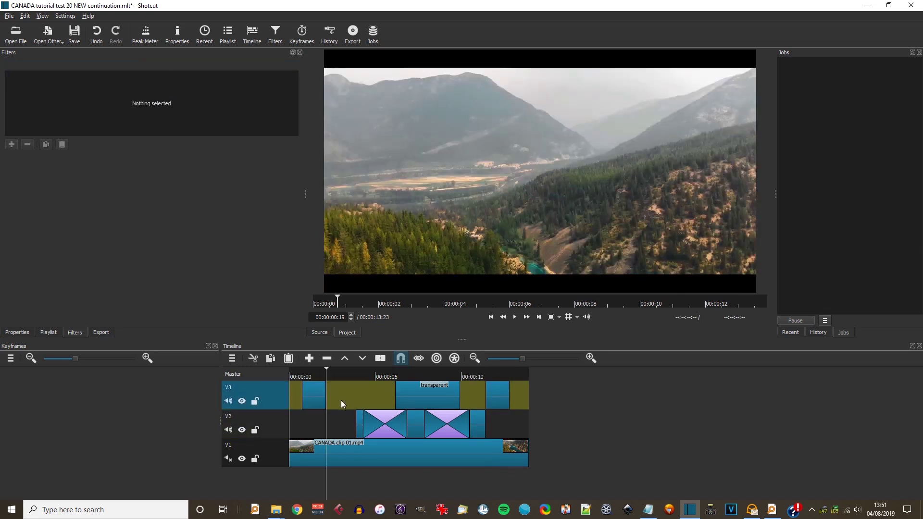
left_click(316, 399)
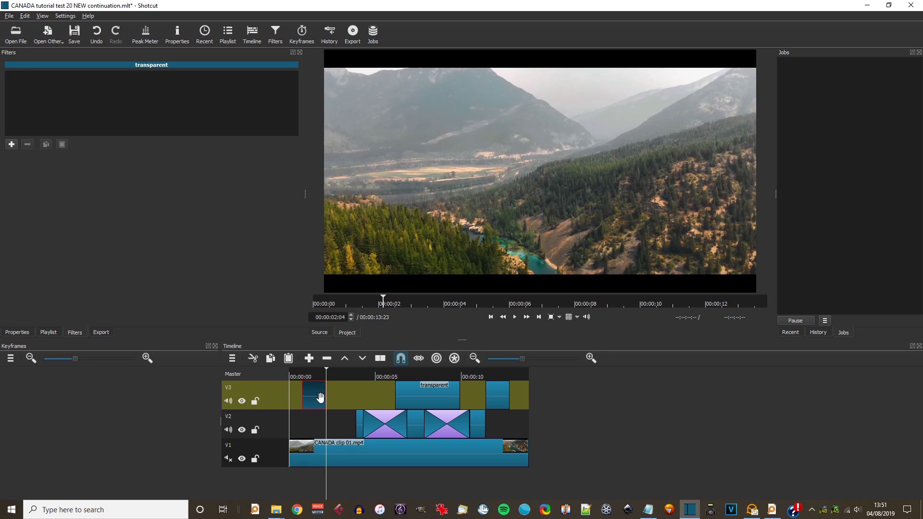
left_click_drag(326, 398, 345, 394)
- Lengthen the "Land of mountains" clip, close the gap before it and overlap the leading transparent clip in a transition about 2 seconds long
left_click_drag(410, 393, 366, 394)
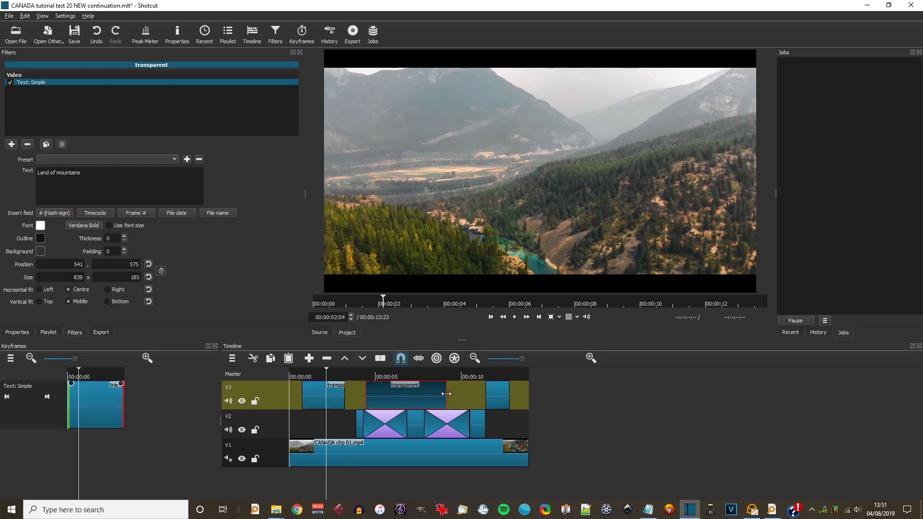
left_click_drag(447, 398, 463, 396)
left_click_drag(319, 395, 368, 395)
right_click(354, 400)
left_click(360, 404)
- Close the gap before V3's trailing transparent clip, extend it to about 13.5 seconds and overlap it with "Land of mountains" in a 1-second transition
right_click(457, 401)
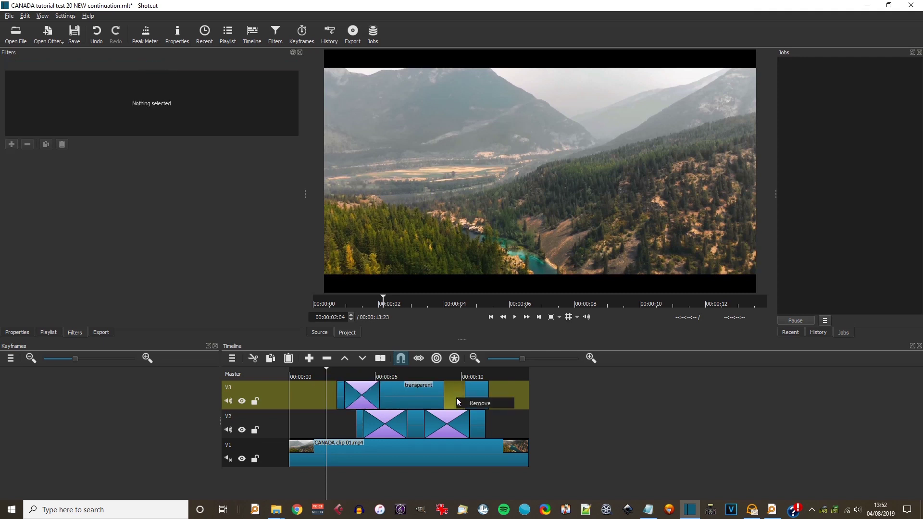
left_click(458, 407)
left_click_drag(462, 399, 522, 399)
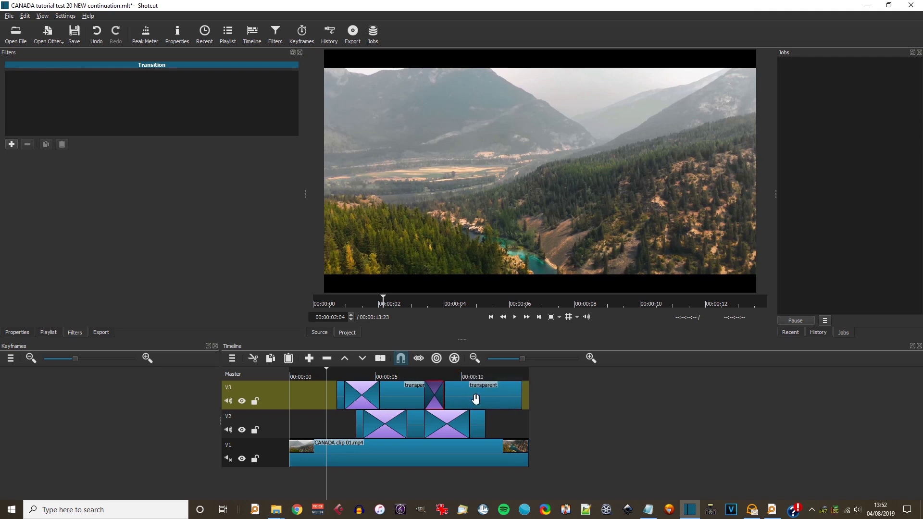
- Set the first transition on V3 to Bar Vertical and preview it with V2 hidden
left_click(411, 397)
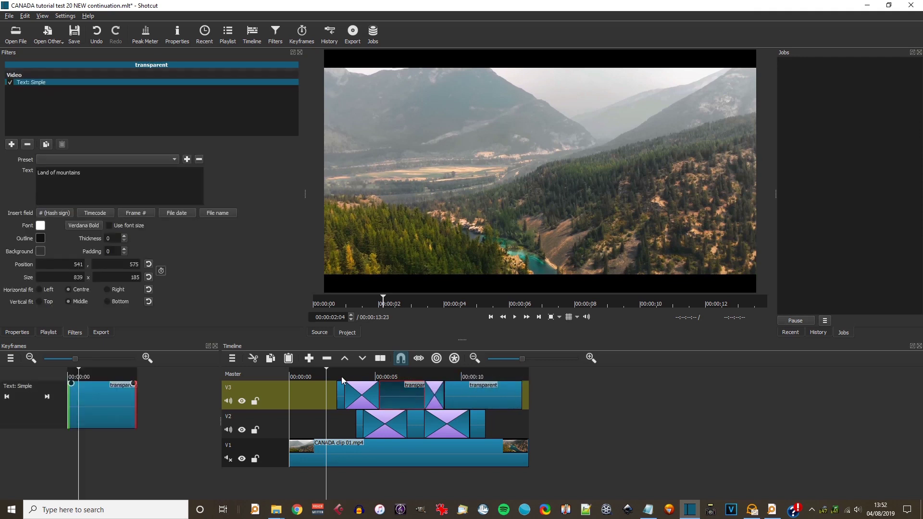
left_click(364, 392)
left_click(17, 332)
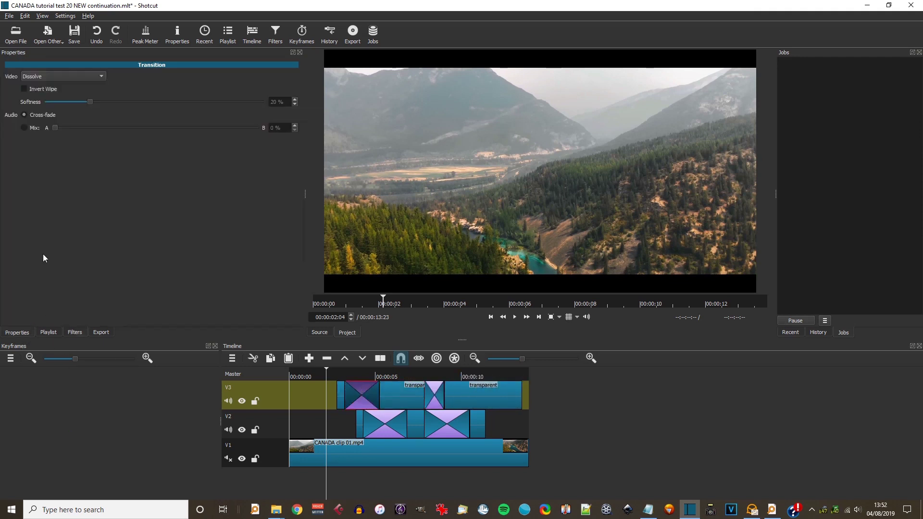
left_click(55, 77)
left_click(48, 108)
left_click(339, 379)
key("space")
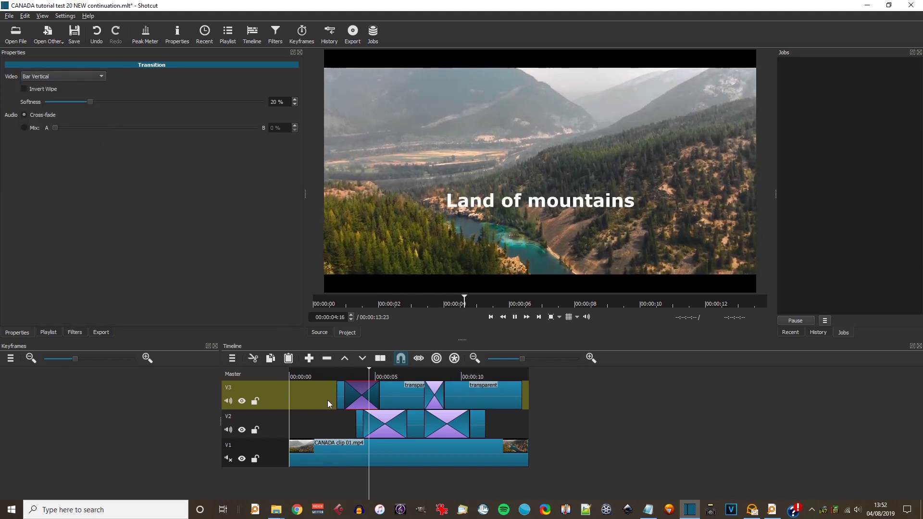
key("space")
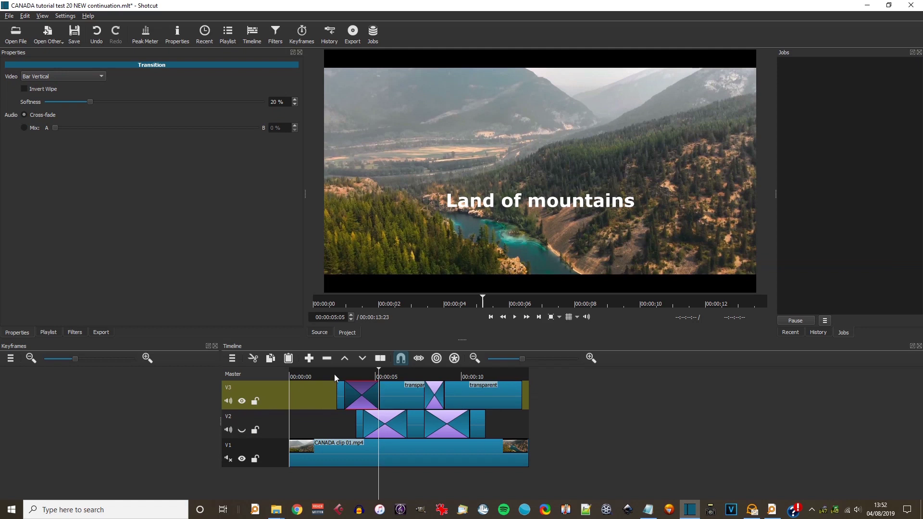
left_click(334, 374)
key("space")
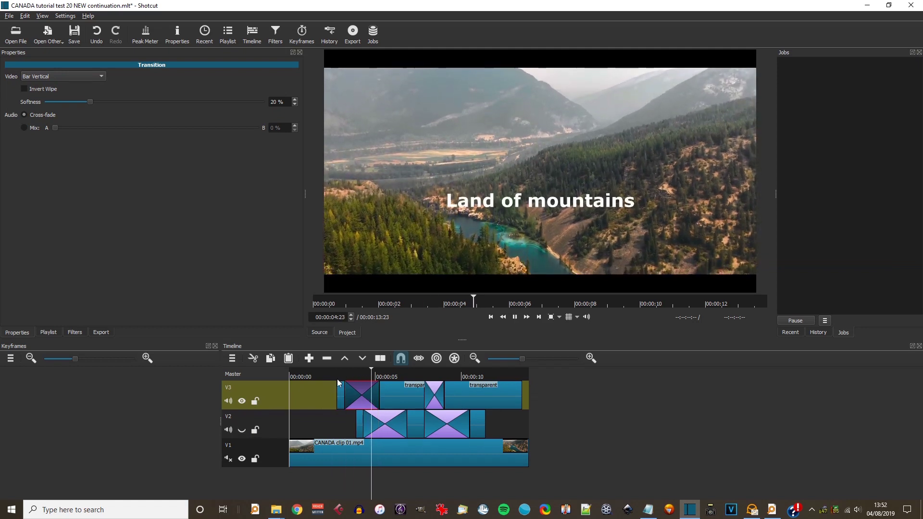
key("space")
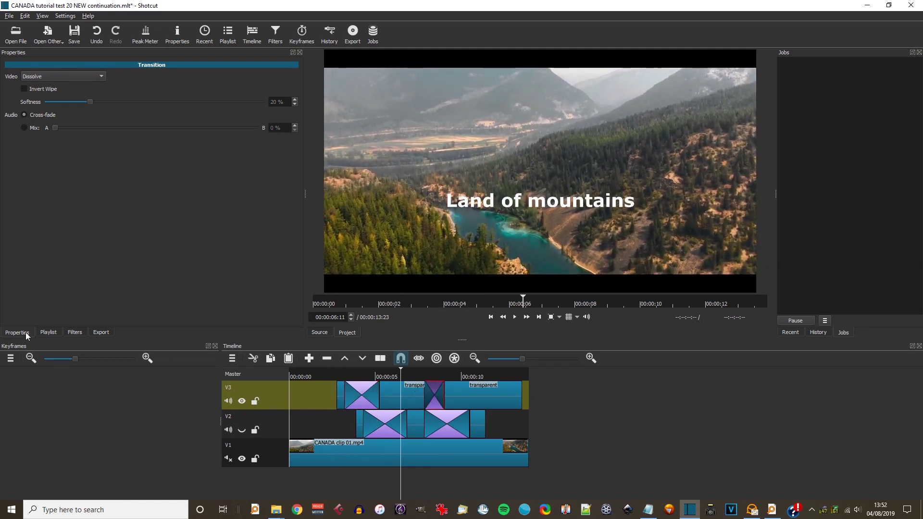
- Set the second V3 transition to Bar Vertical and lengthen both V3 transitions to about 3.5 seconds each
left_click(74, 76)
left_click(69, 107)
left_click_drag(445, 393, 485, 393)
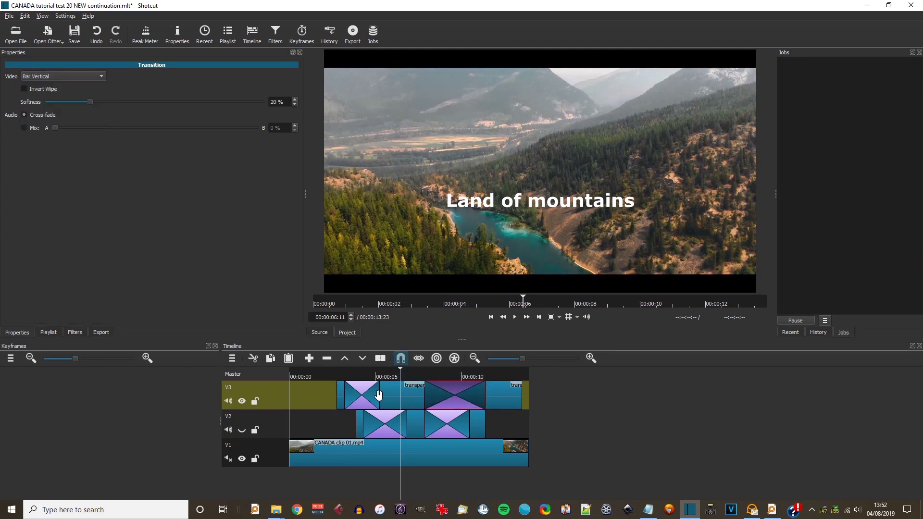
left_click_drag(378, 394, 407, 395)
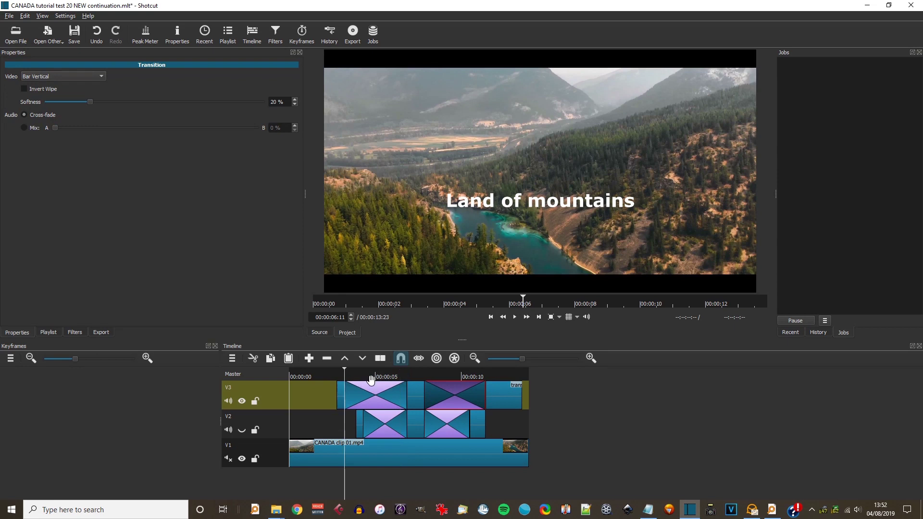
- Play back the V3 subtitle transitions with V2 hidden, and replay them together with CANADA with V2 shown
key("space")
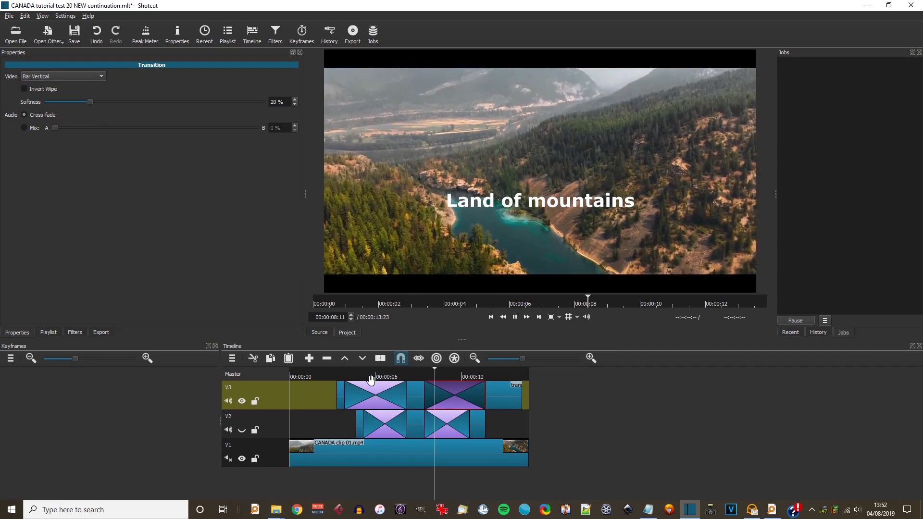
key("space")
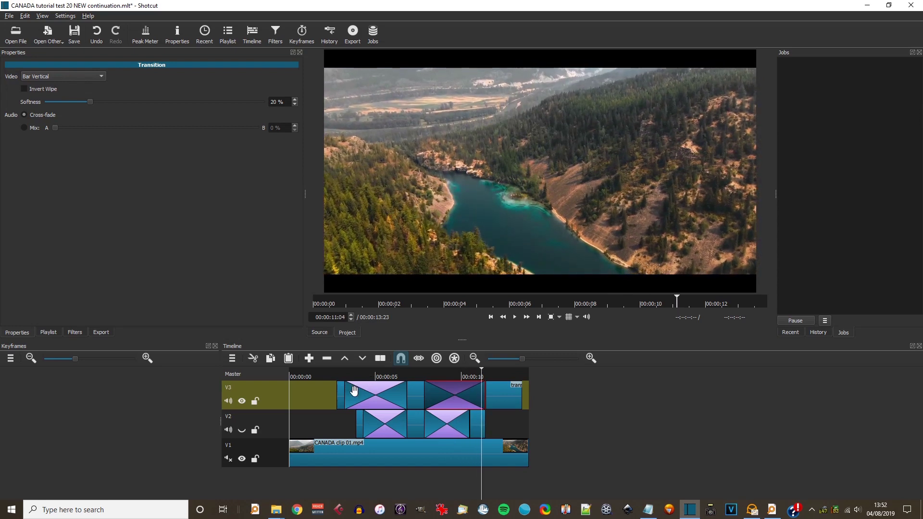
left_click(345, 376)
key("space")
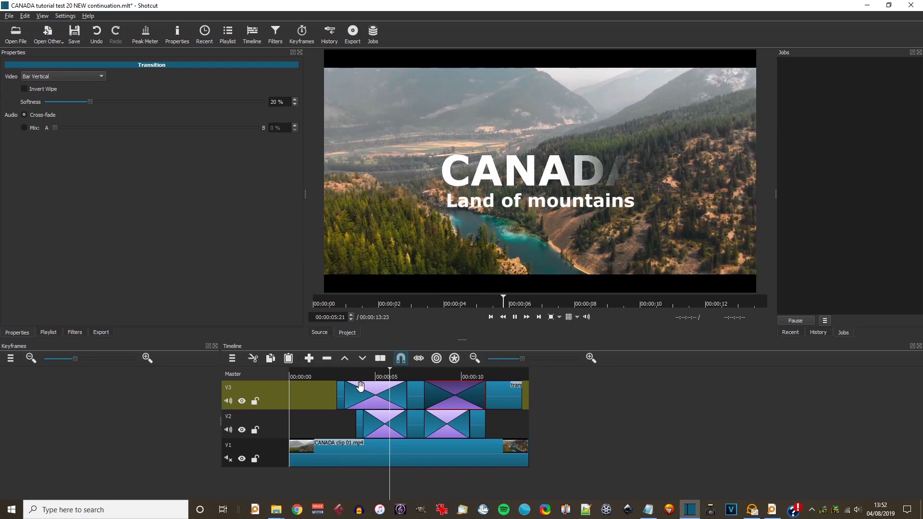
key("space")
- Try moving V3's trailing transparent clip and second transition separately along the timeline, and return them to their places
left_click_drag(509, 398, 598, 397)
left_click(460, 396)
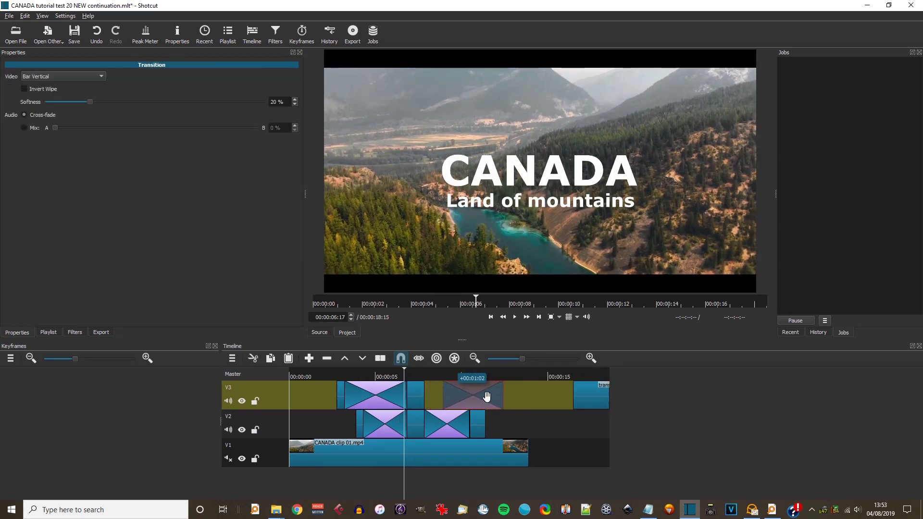
left_click(416, 397)
left_click_drag(493, 400, 457, 400)
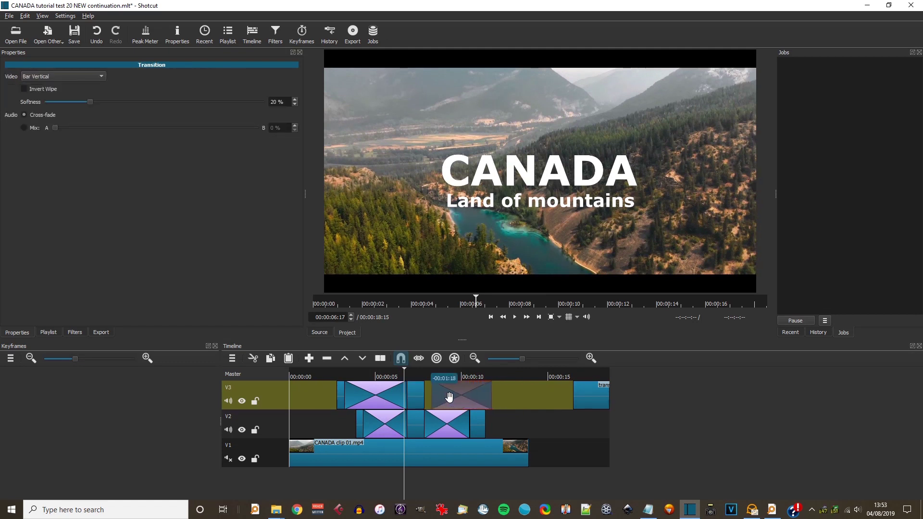
left_click_drag(579, 400, 470, 406)
- Ripple-move V3's first transition and everything after it about 2 seconds later, leaving the leading transparent clip in place, and play the result
left_click_drag(438, 365, 438, 363)
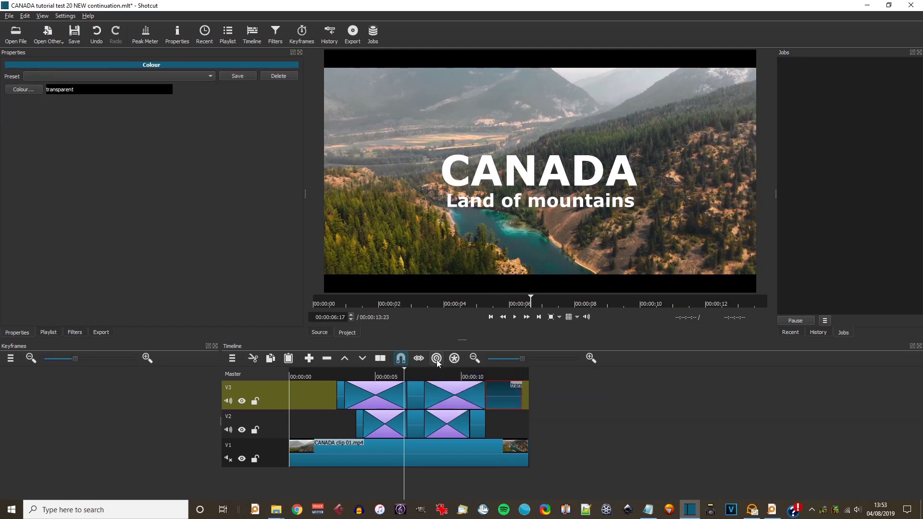
left_click_drag(379, 400, 392, 400)
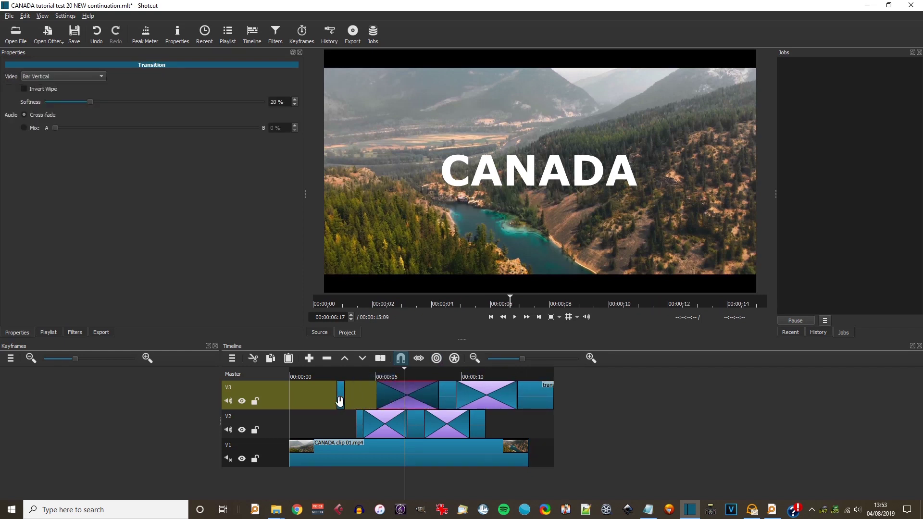
left_click(362, 376)
left_click(356, 375)
key("space")
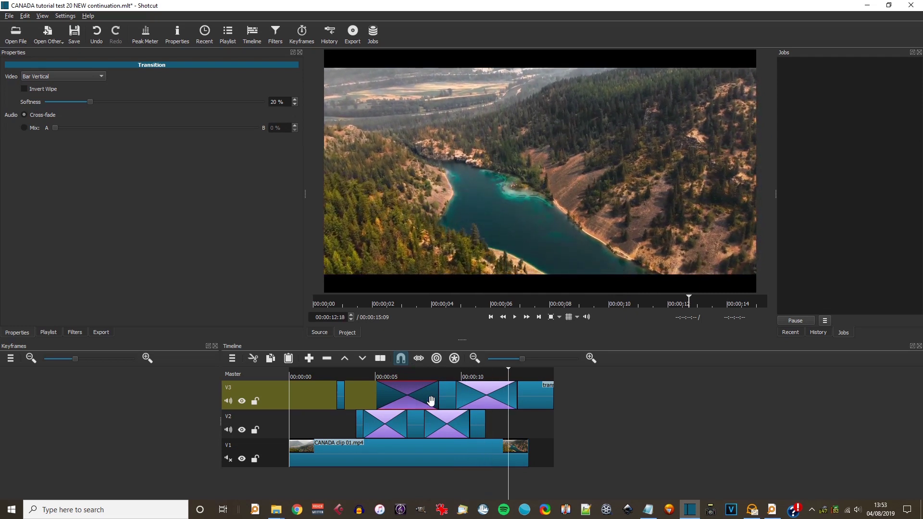
key("space")
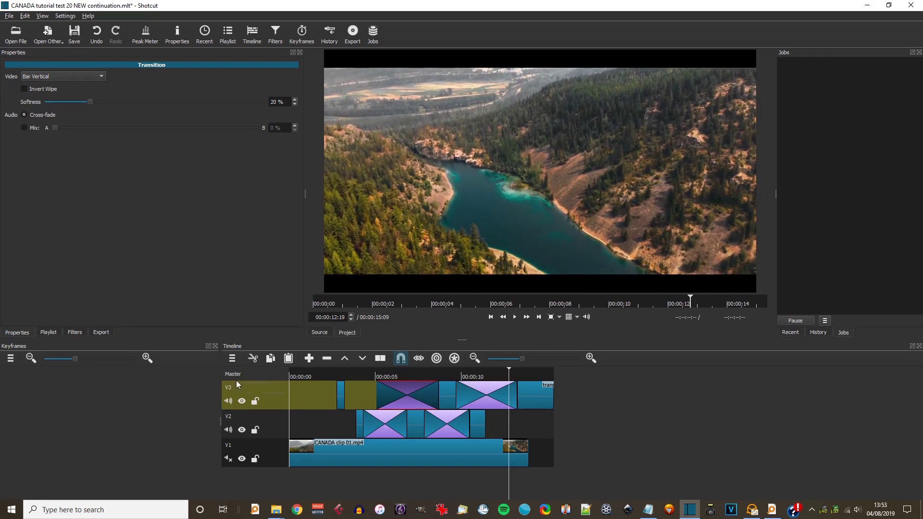
- Add a video track and move V3's second transition up to V4 between about 8 and 11.5 seconds
left_click(232, 358)
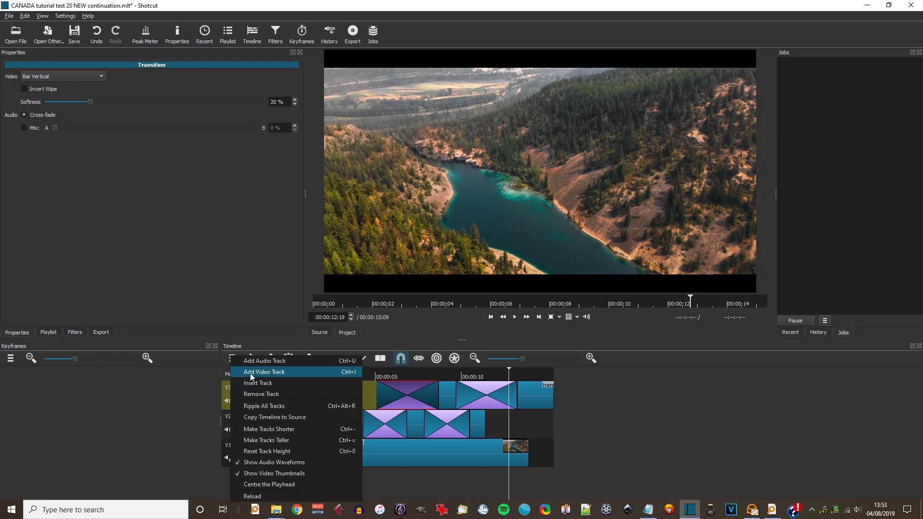
left_click(250, 373)
left_click_drag(478, 433, 462, 397)
left_click(393, 377)
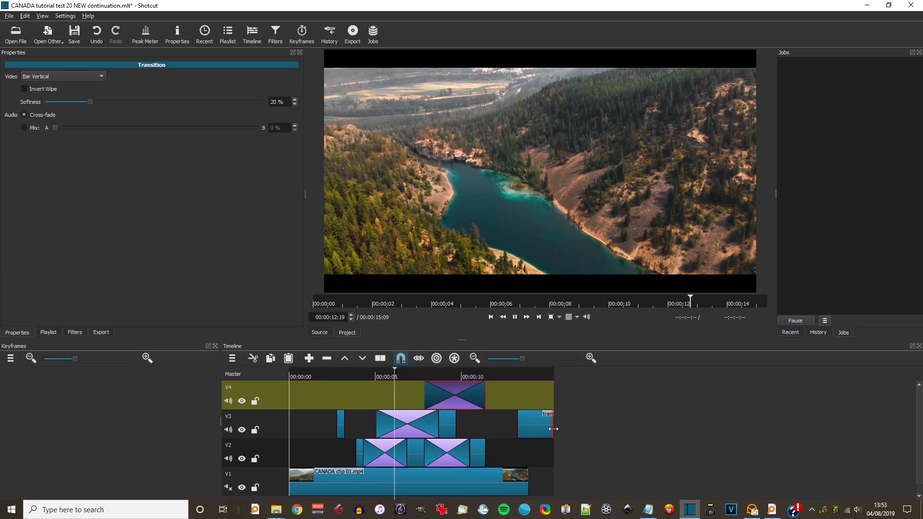
key("space")
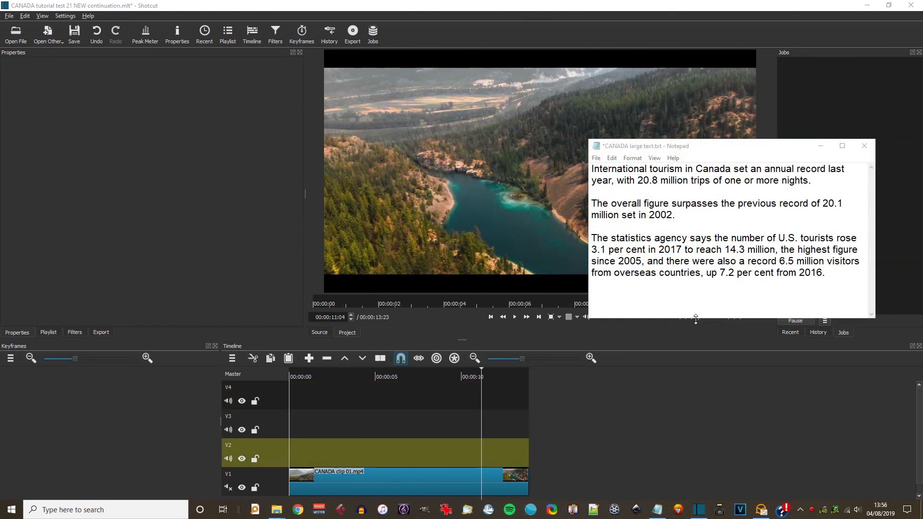
- Create a transparent text clip from the full text of "CANADA large text.txt" in Notepad and place it on V2 at about 5.5 seconds
left_click_drag(742, 152, 791, 305)
left_click(47, 34)
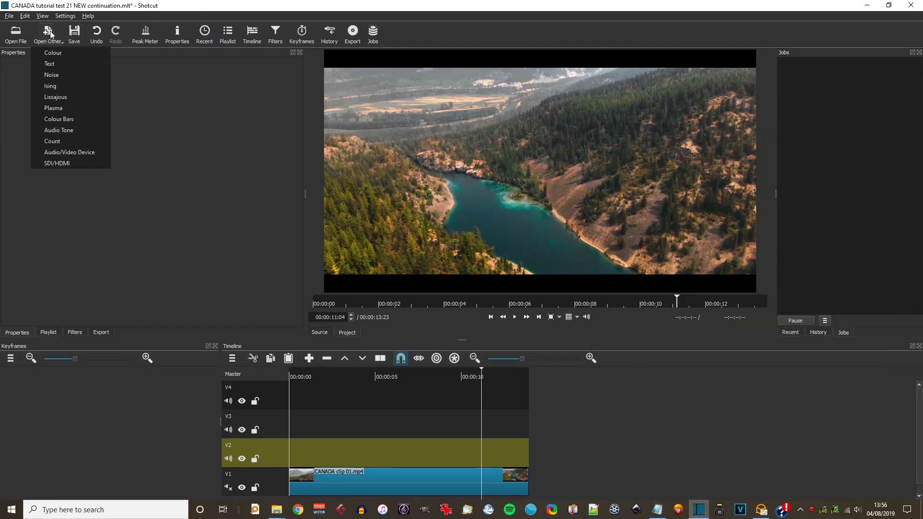
left_click(50, 64)
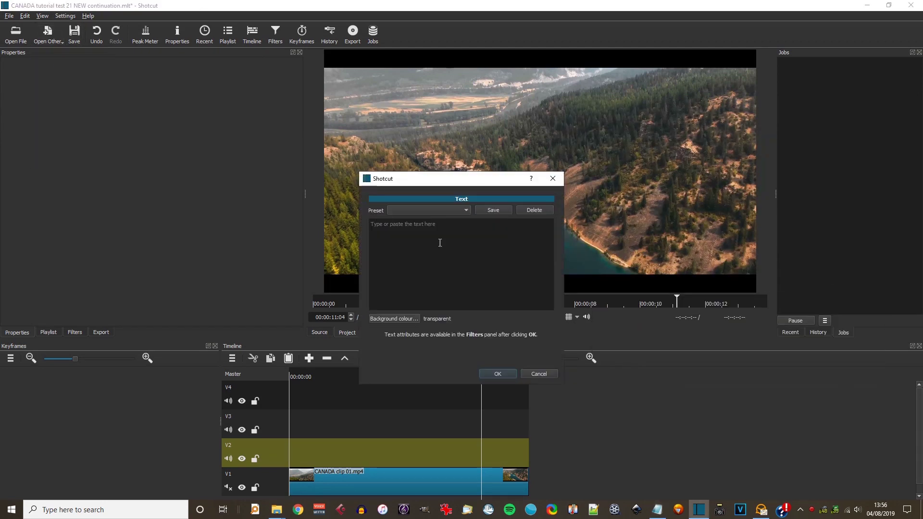
left_click(658, 508)
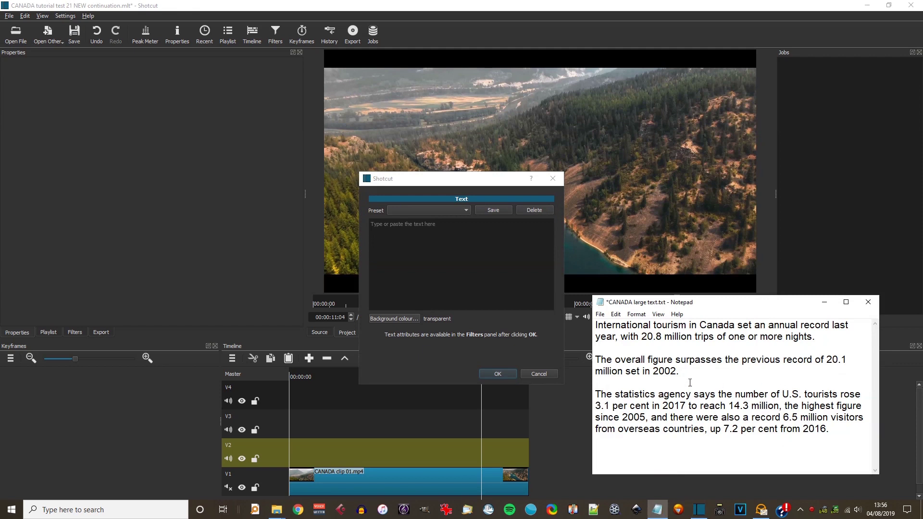
left_click_drag(830, 429, 542, 325)
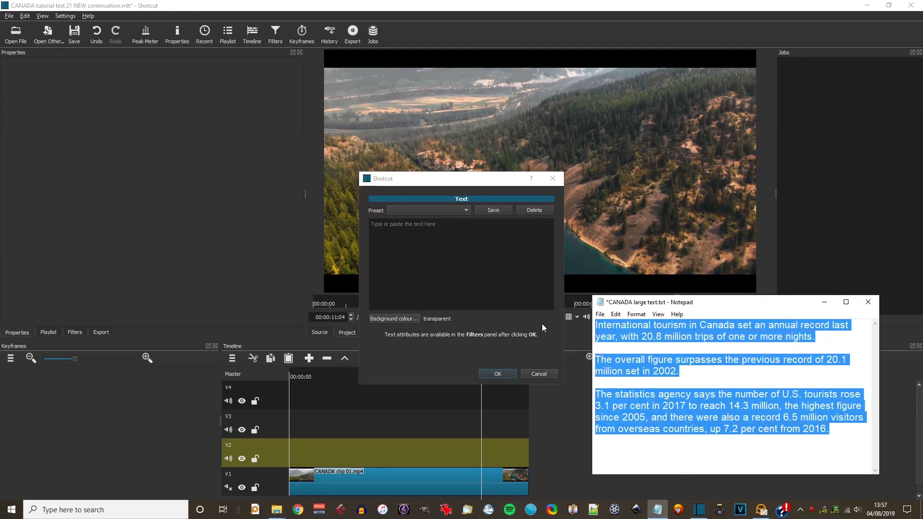
key("ctrl+c")
left_click(390, 232)
key("ctrl+v")
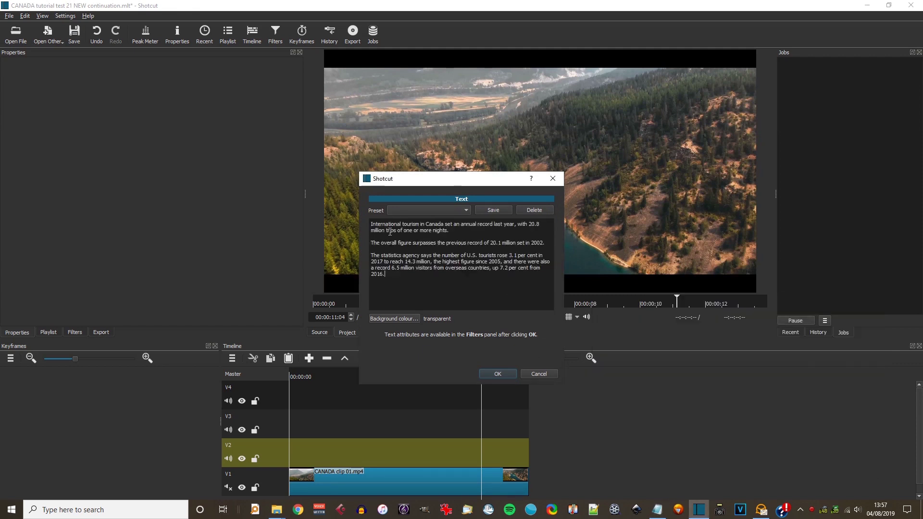
left_click(497, 373)
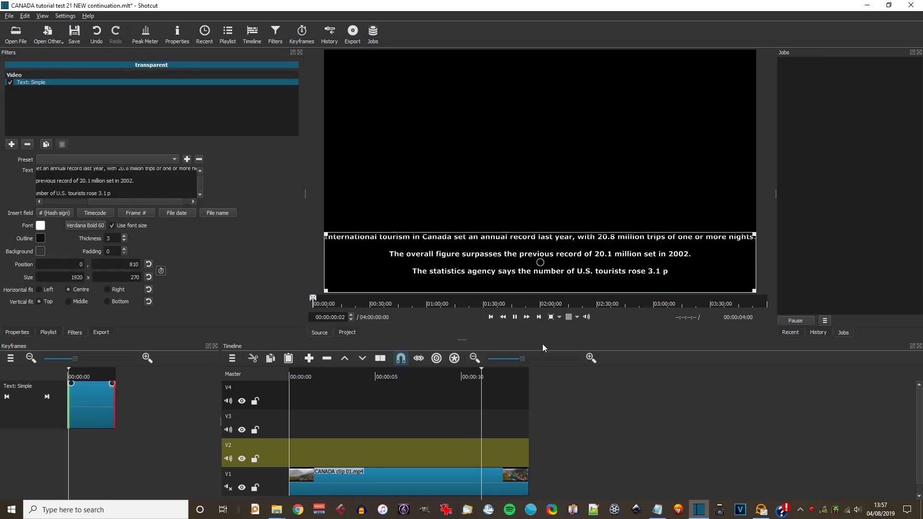
left_click_drag(495, 213, 384, 452)
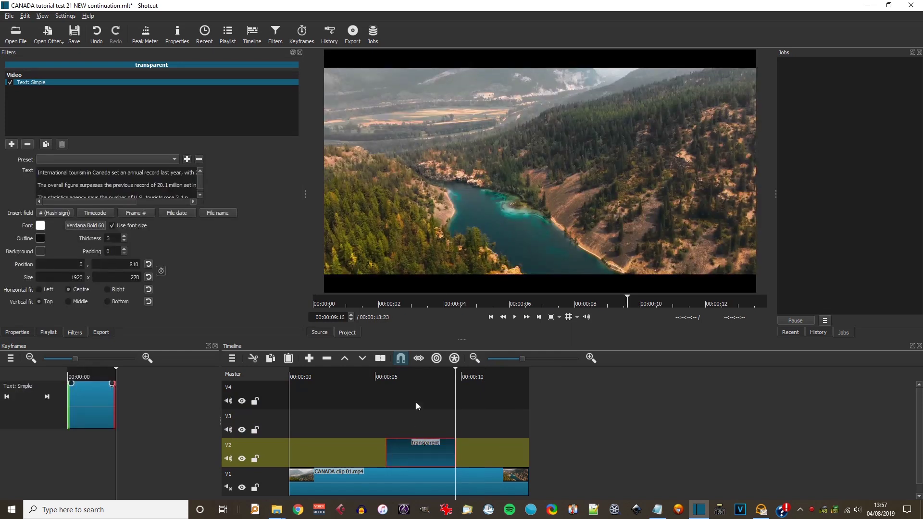
- Turn off the fixed font size for the tourism text and enlarge its box to about 2014 x 900 at -6, 302
left_click(419, 373)
left_click(111, 225)
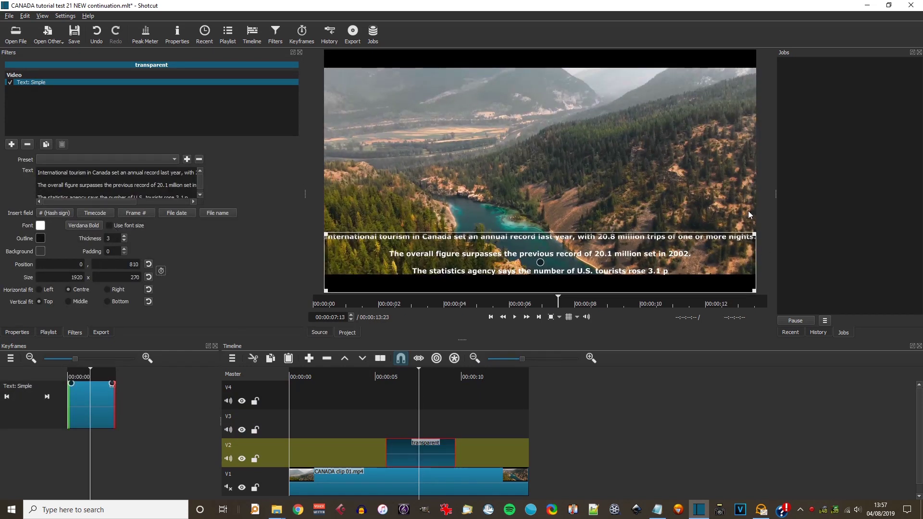
left_click_drag(754, 234, 763, 109)
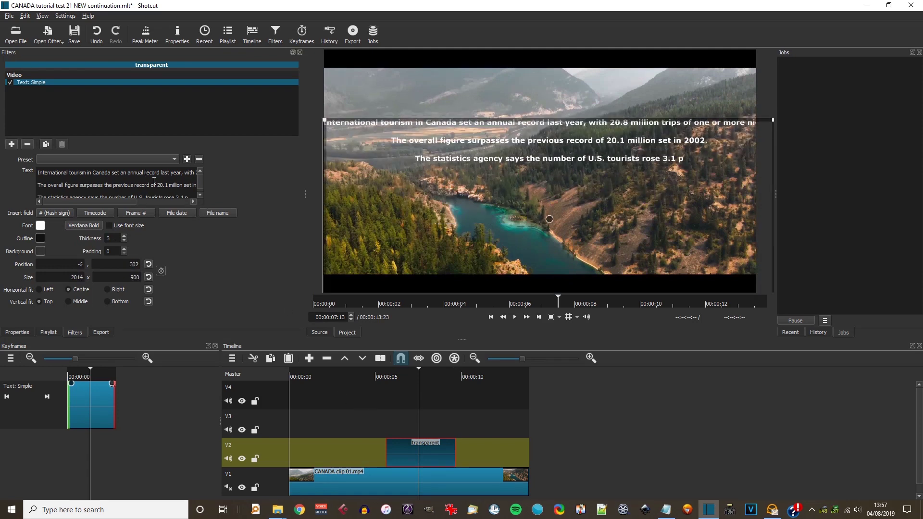
- Break the tourism text into shorter lines after "annual", "trips of", "previous record" and "the number"
key("Return")
left_click(133, 179)
key("Return")
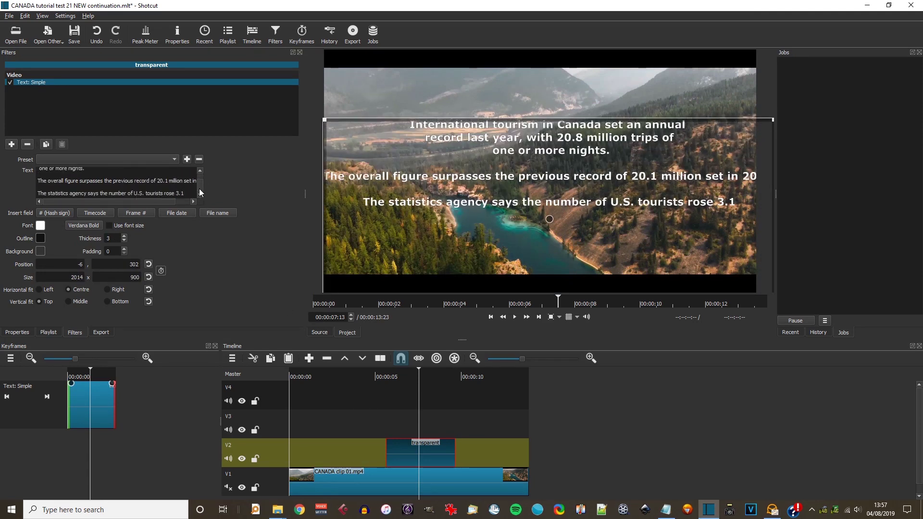
scroll(155, 194, "up", 1)
left_click(145, 193)
key("Return")
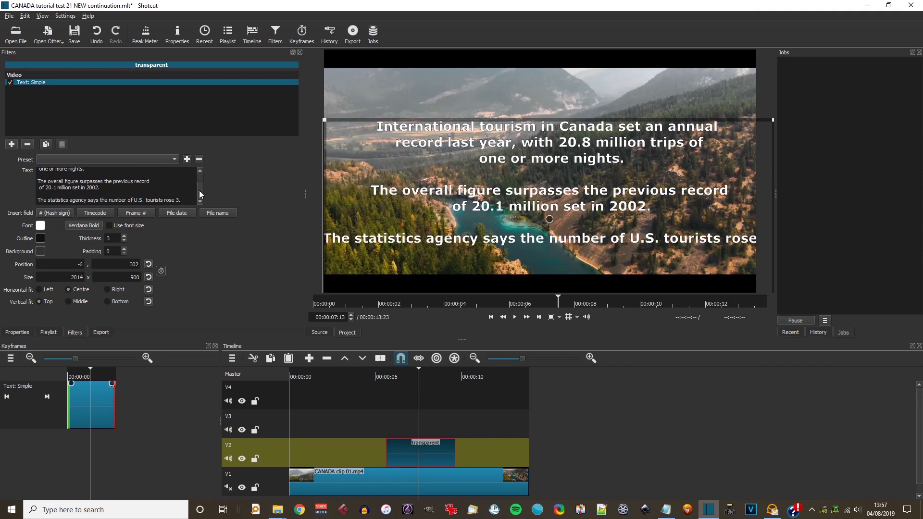
left_click(130, 200)
key("Return")
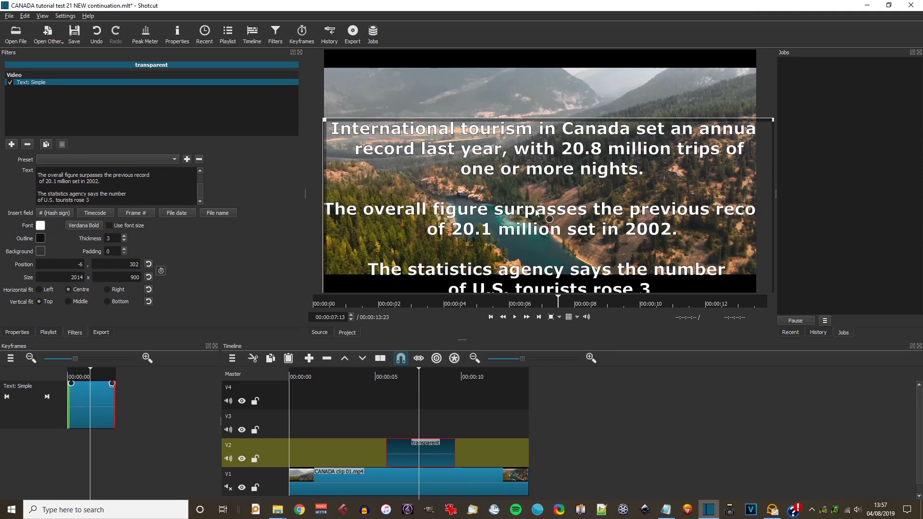
- Shrink the tourism text box from its upper-left corner to about 1589 x 776 at 427, 358
left_click_drag(324, 120, 423, 133)
scroll(124, 241, "down", 3)
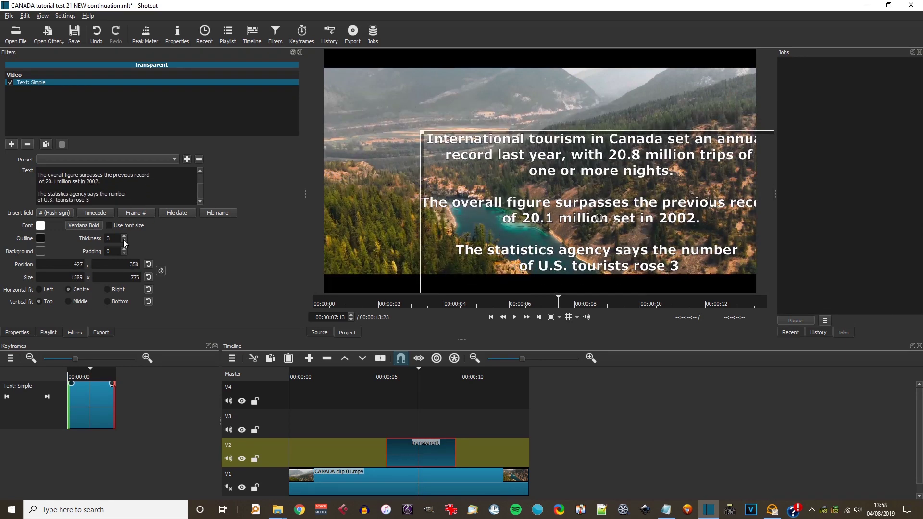
- Set the tourism text's outline thickness to 0 and move its box to about 139, 180
left_click_drag(541, 190, 530, 176)
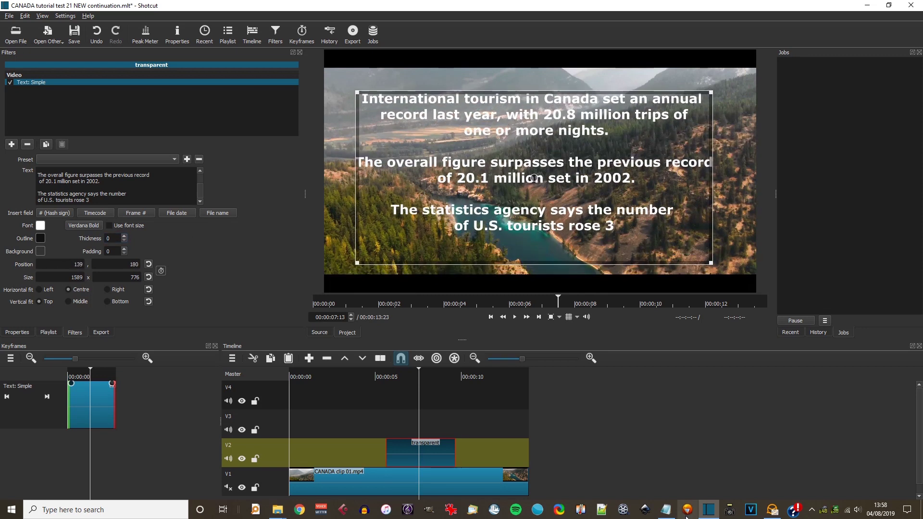
- Check the source text in Notepad and delete the tourism text's final paragraph starting with "The statistics agency"
left_click(665, 509)
left_click(721, 414)
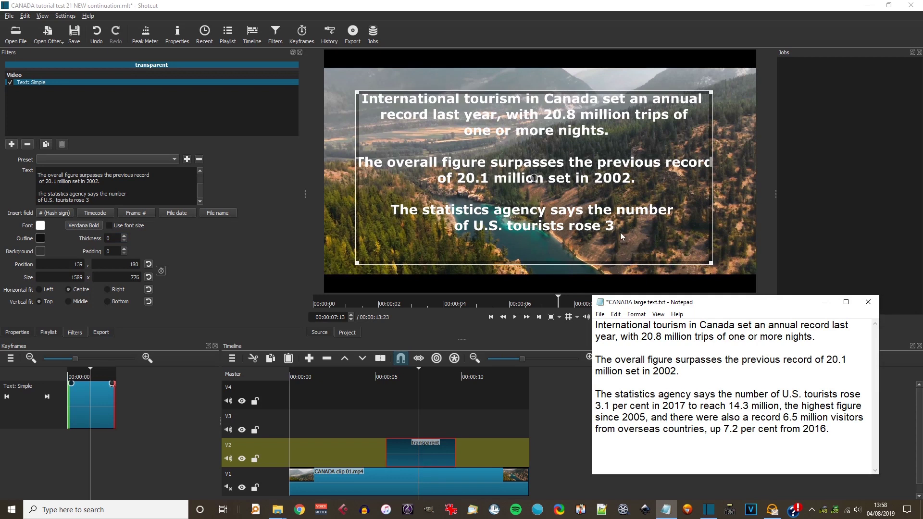
left_click(824, 301)
left_click_drag(92, 200, 26, 197)
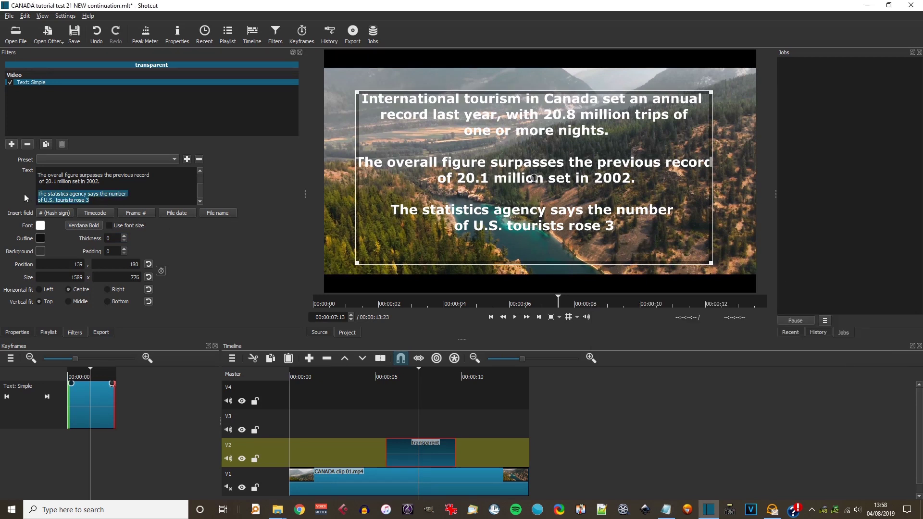
key("BackSpace")
- Lower the tourism text box and resize it to about 1617 x 699 at 167, 340
left_click_drag(533, 178, 543, 211)
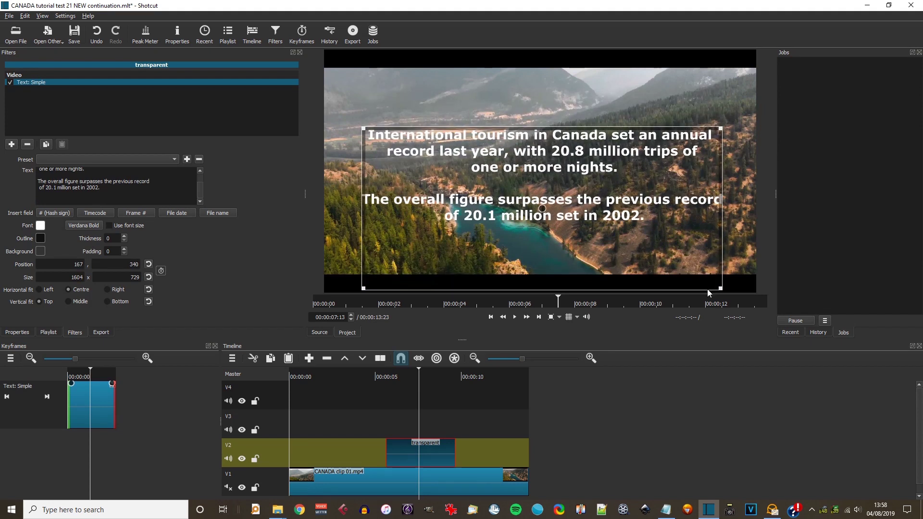
left_click_drag(679, 289, 678, 281)
- Break the tourism text after "Canada", "last year," and "surpasses", and move its box to about 139, 238
left_click(201, 180)
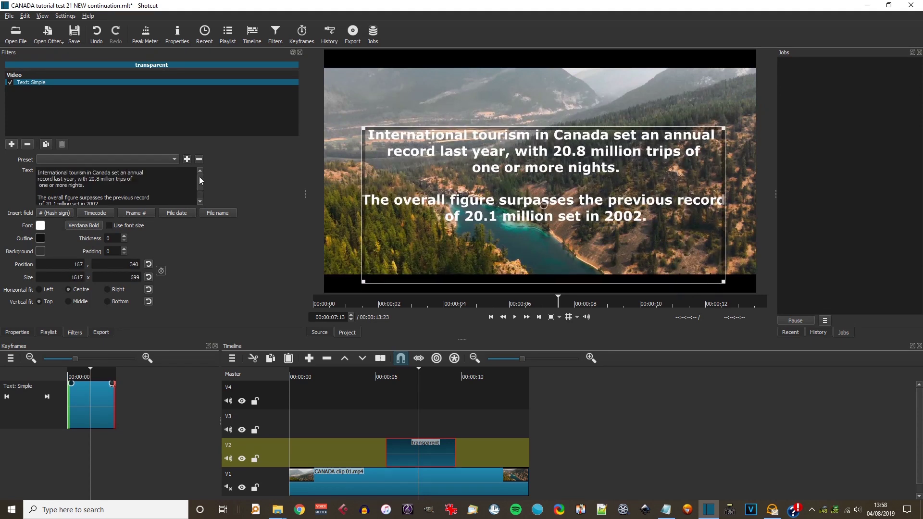
left_click(111, 172)
key("Return")
key("Delete")
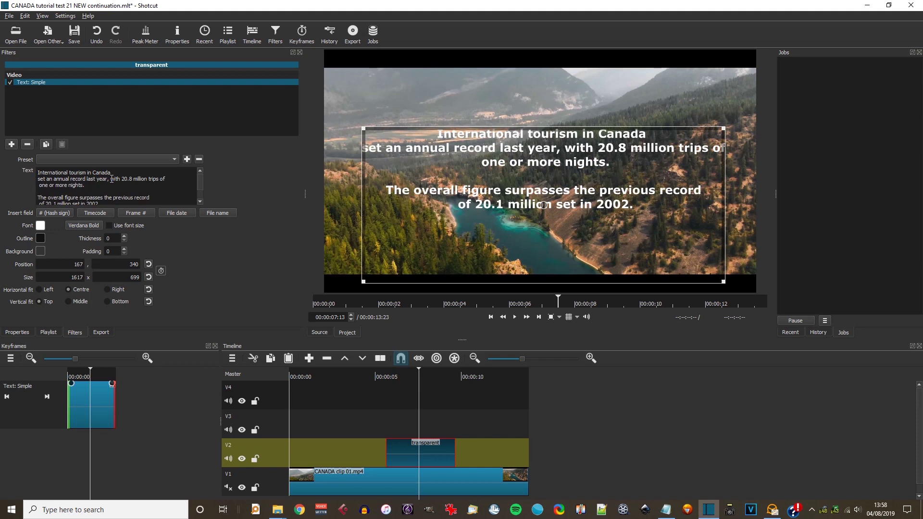
key("Return")
scroll(201, 189, "down", 1)
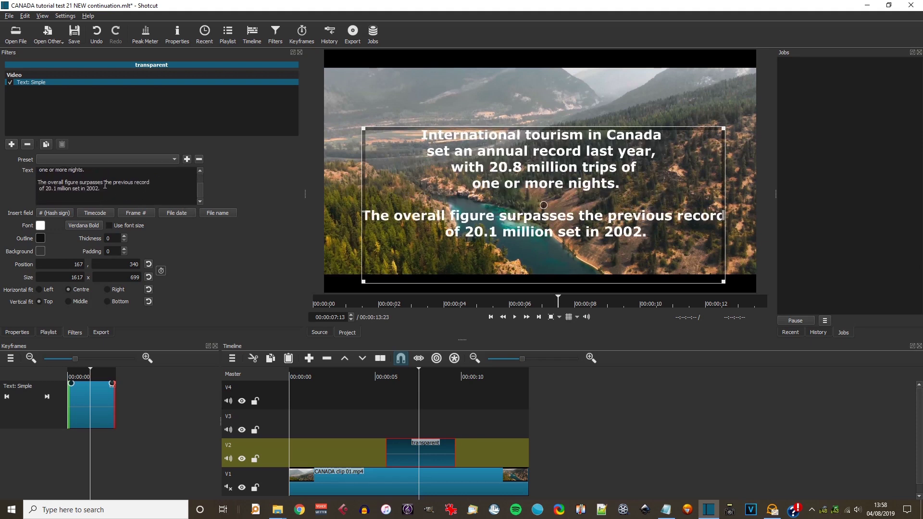
left_click(103, 189)
key("Return")
left_click_drag(573, 232, 566, 209)
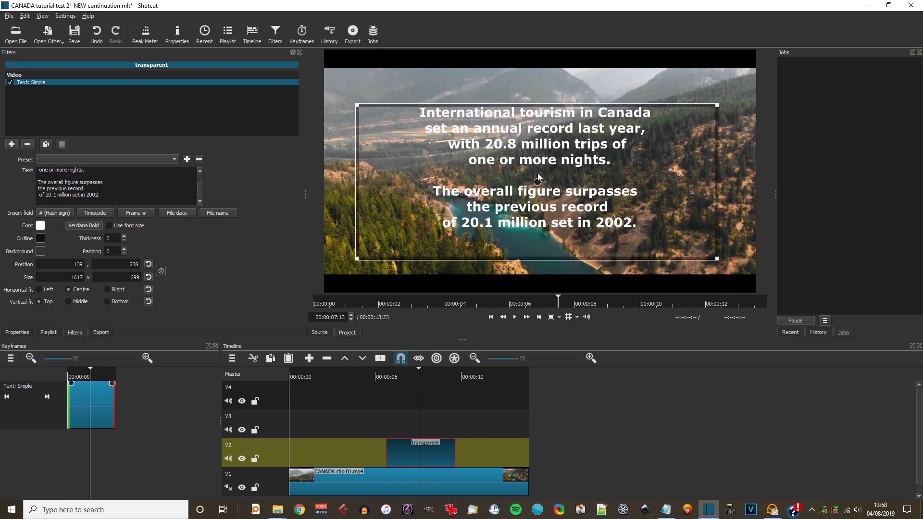
- Place a new transparent clip on V2 at about 0.6 seconds and its copy at about 16 seconds, extending the tourism clip to about 13.6 seconds
left_click(51, 44)
left_click(66, 57)
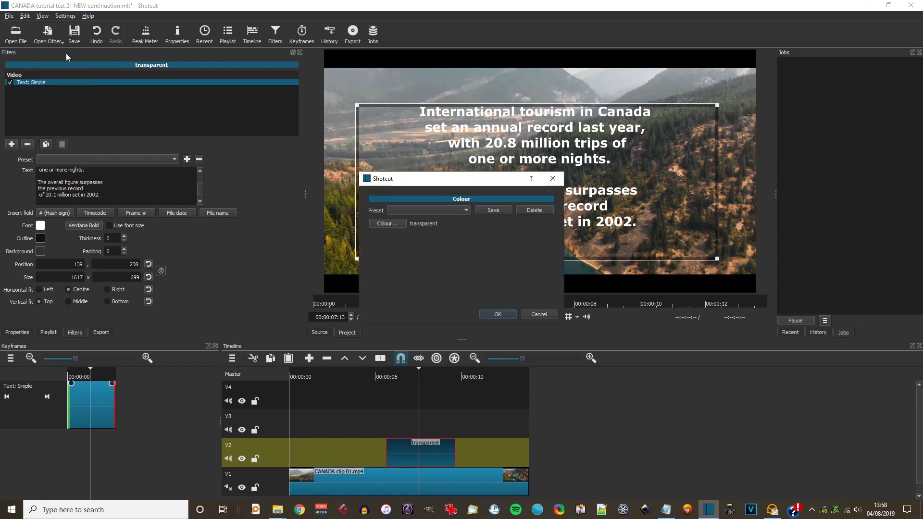
key("Return")
left_click_drag(475, 281, 308, 456)
left_click(475, 452)
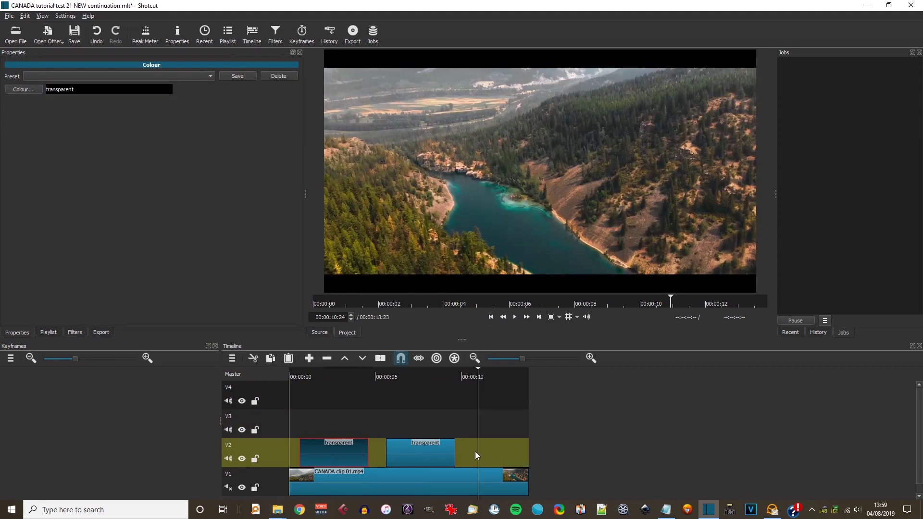
key("ctrl+v")
left_click_drag(536, 452, 630, 452)
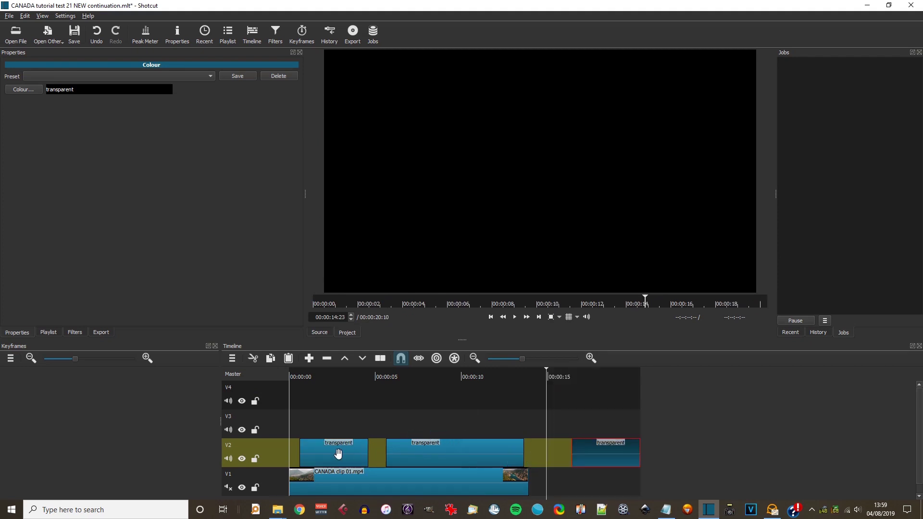
- Remove the gap before the tourism clip and overlap the first transparent clip onto it with a Bar Vertical transition of about 3 seconds
right_click(376, 457)
left_click(392, 461)
left_click_drag(335, 449, 394, 455)
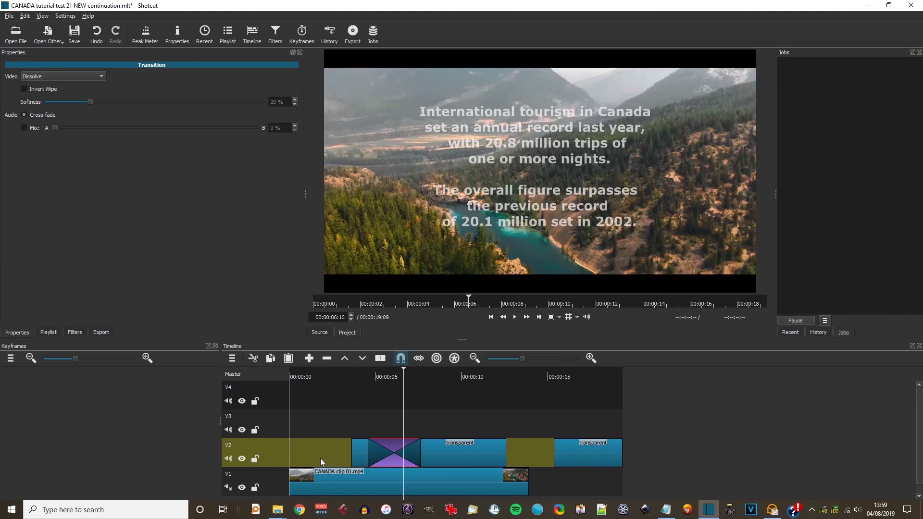
left_click(35, 77)
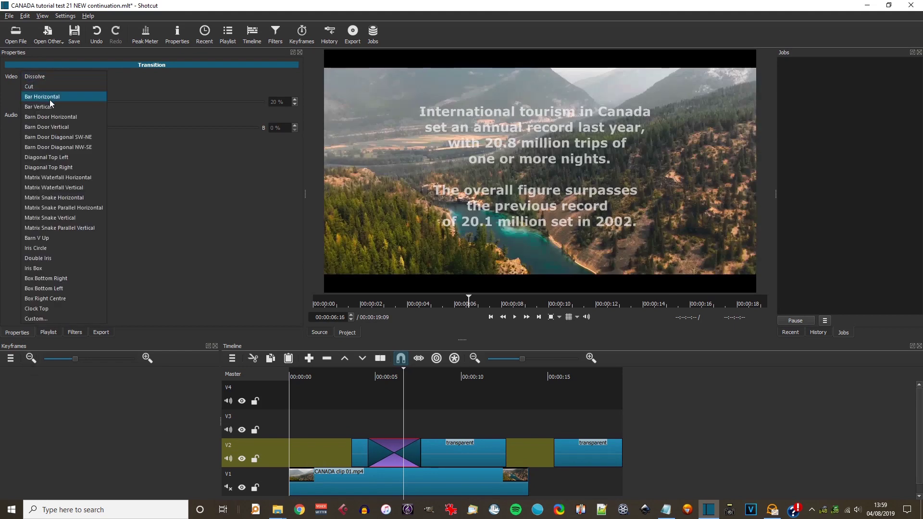
left_click(59, 106)
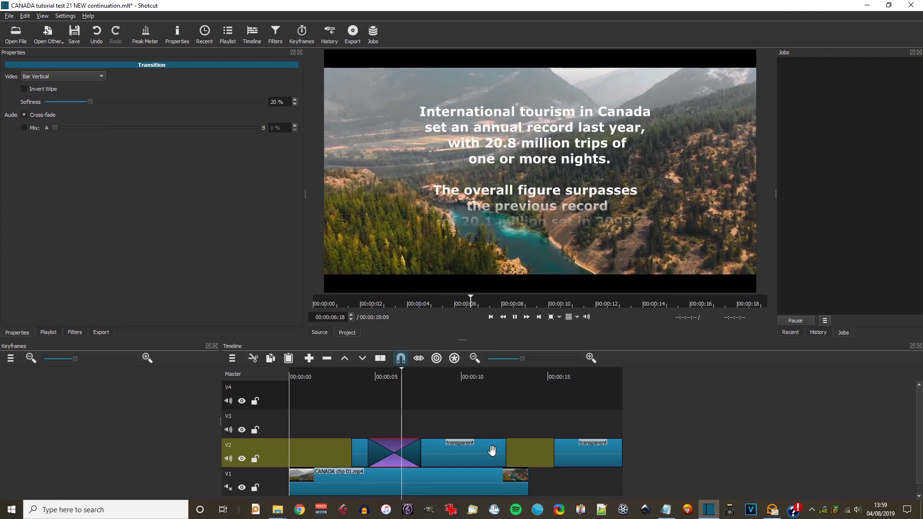
- Move the last transparent clip on V2 to about 21.5 seconds and extend the tourism clip's end to about 20 seconds
left_click_drag(618, 451, 723, 450)
left_click_drag(518, 453, 634, 451)
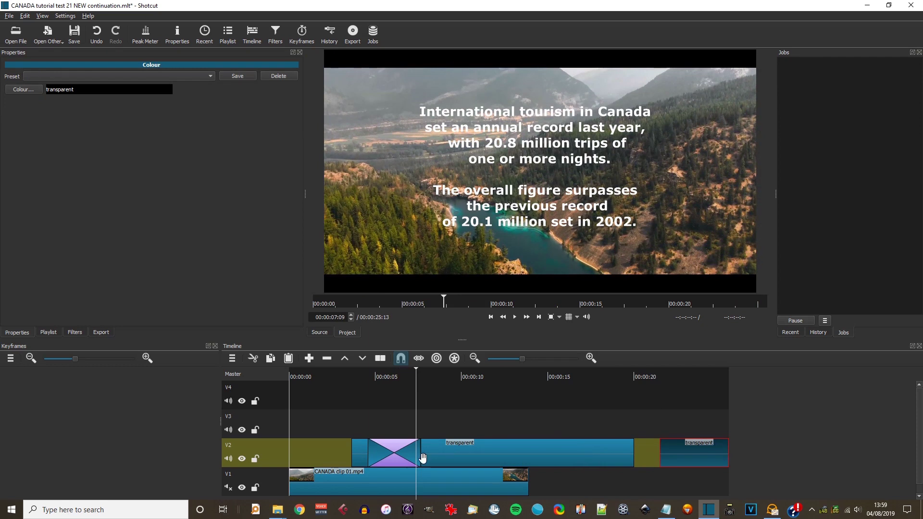
- Lengthen the transition to end at about 13 seconds, and preview it with CANADA clip 01 moved to start at about 3.6 seconds
left_click_drag(430, 458, 518, 457)
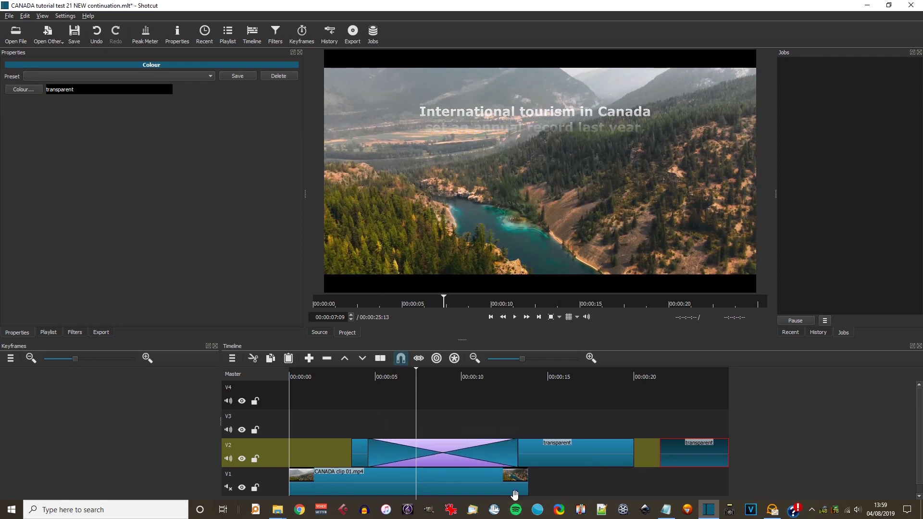
left_click_drag(426, 487, 502, 489)
left_click(356, 374)
key("space")
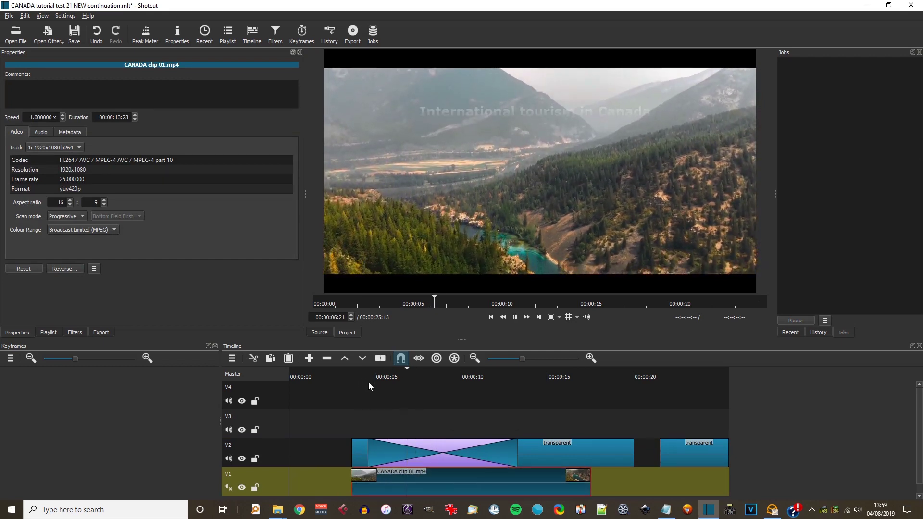
key("space")
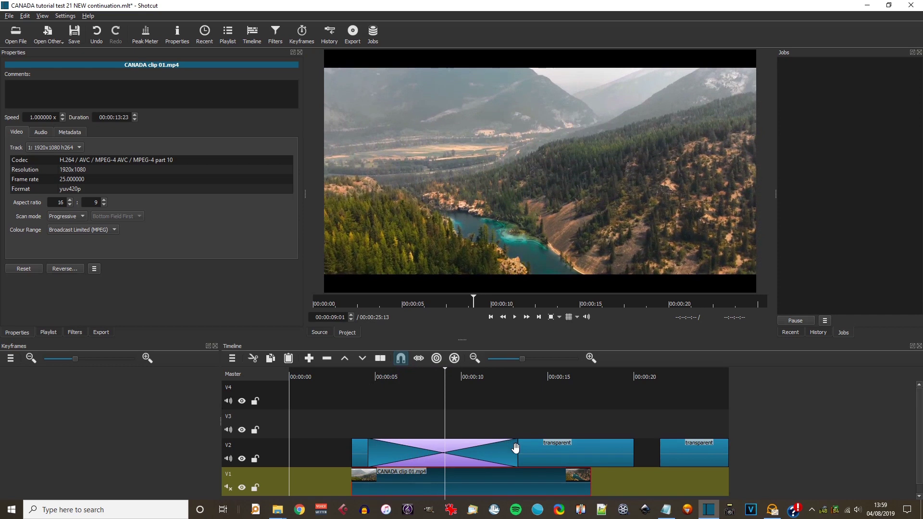
- Lengthen the Bar Vertical transition to end at about 17.4 seconds and play it back
left_click_drag(519, 449, 589, 449)
left_click(365, 374)
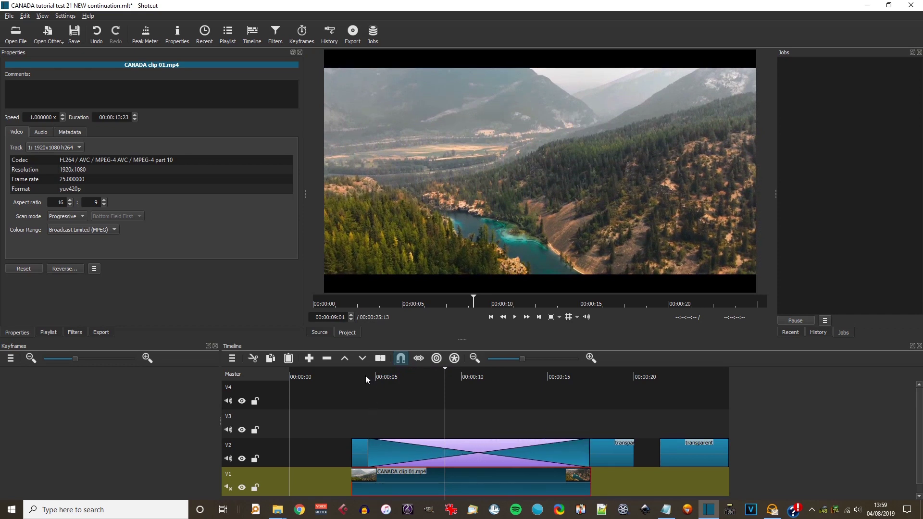
key("space")
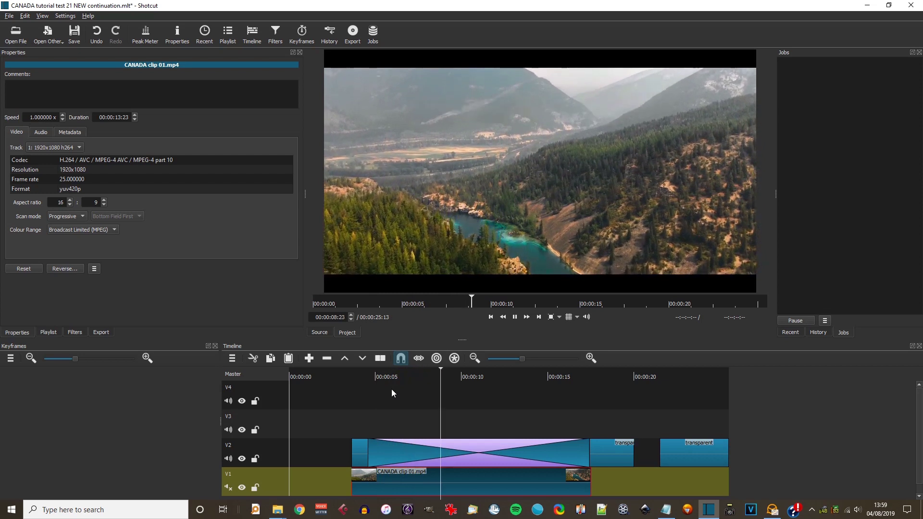
- Extend the tourism text filter's end in the keyframes to the end of its clip and play back the transition
left_click(440, 460)
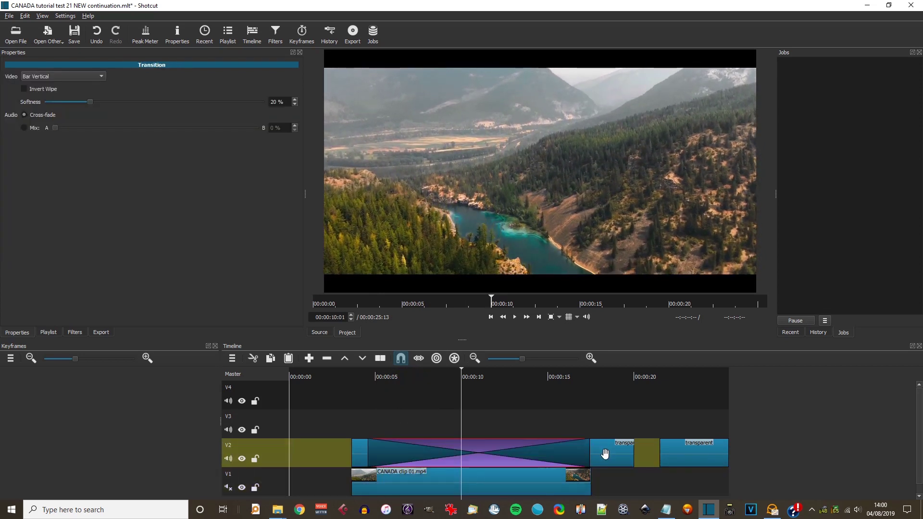
left_click_drag(115, 409, 245, 412)
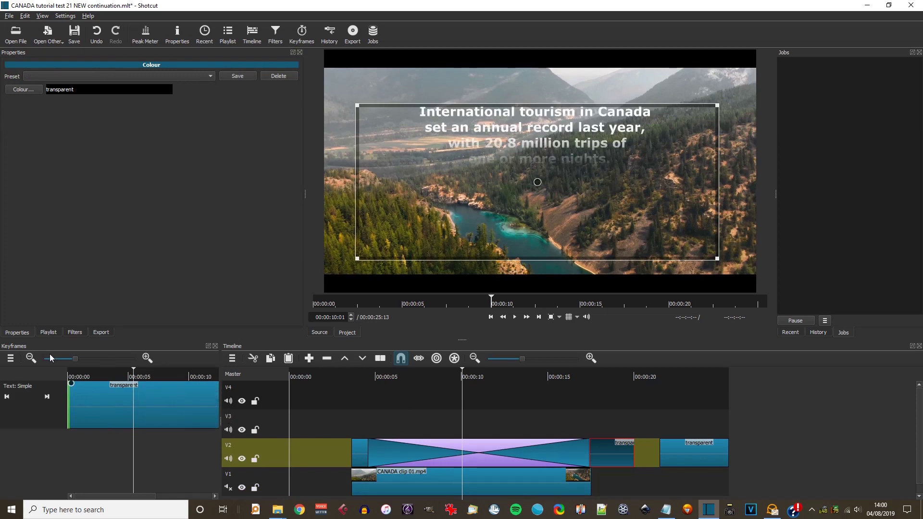
left_click(31, 356)
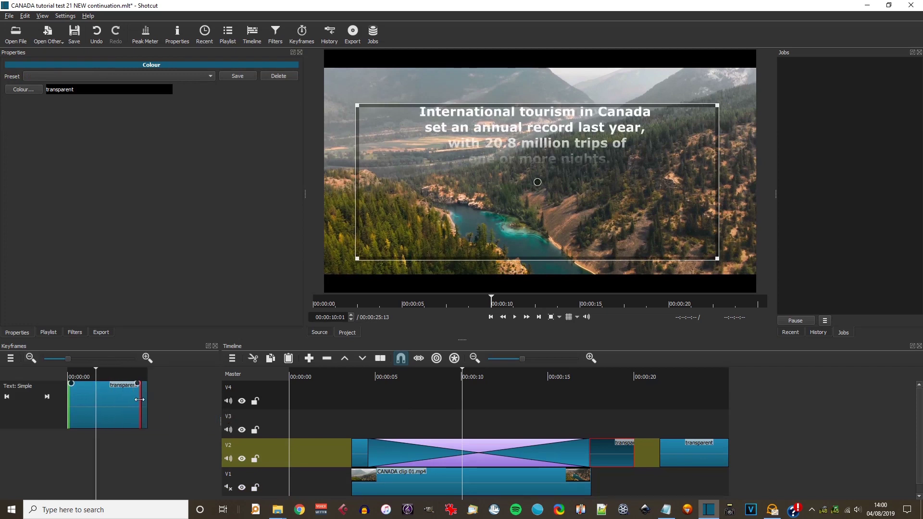
left_click(362, 378)
key("space")
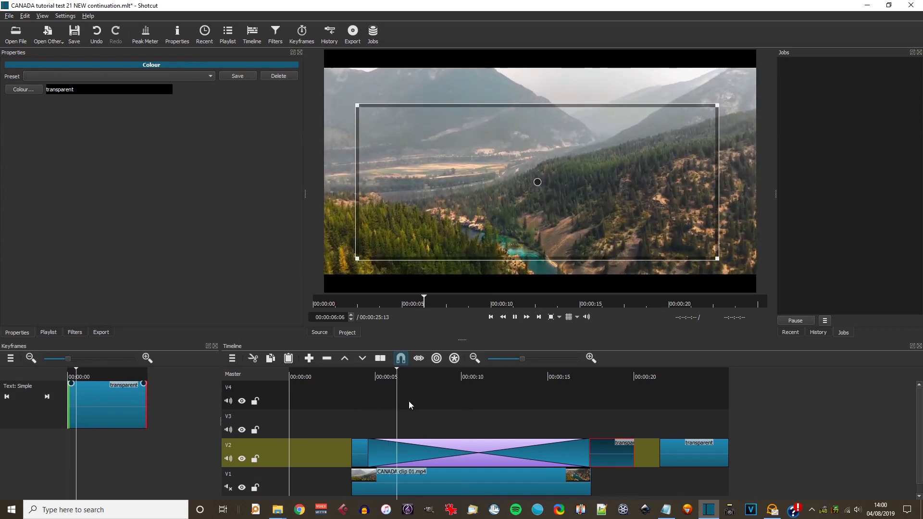
left_click(461, 483)
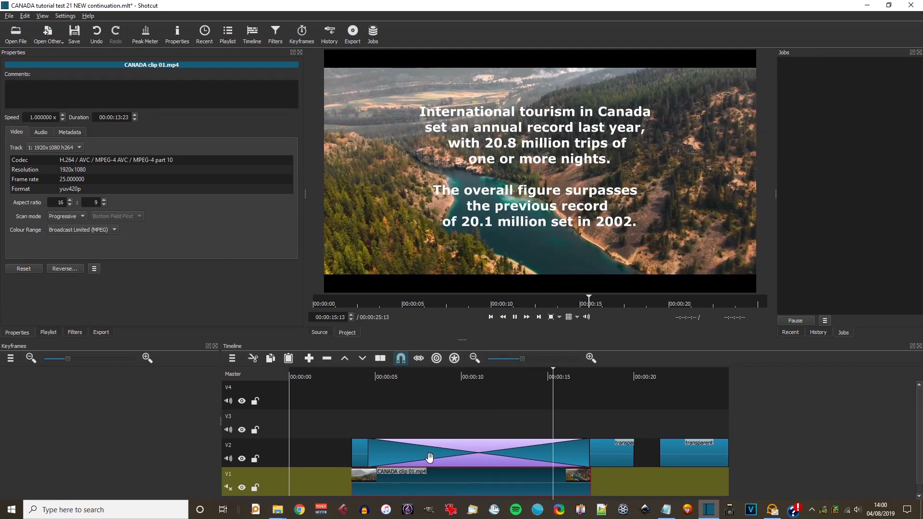
key("space")
- Move the last transparent clip on V2 to about 30 seconds and add a 1-second fade-out to the tourism clip
left_click_drag(684, 459, 846, 447)
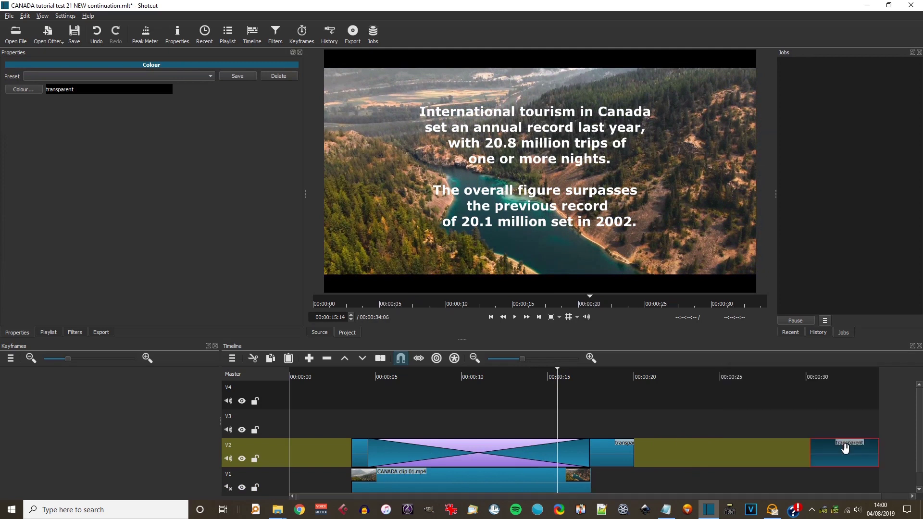
- Set the speed of CANADA clip 01 on V1 to 0.6 and play back the slowed footage with the text
left_click(520, 486)
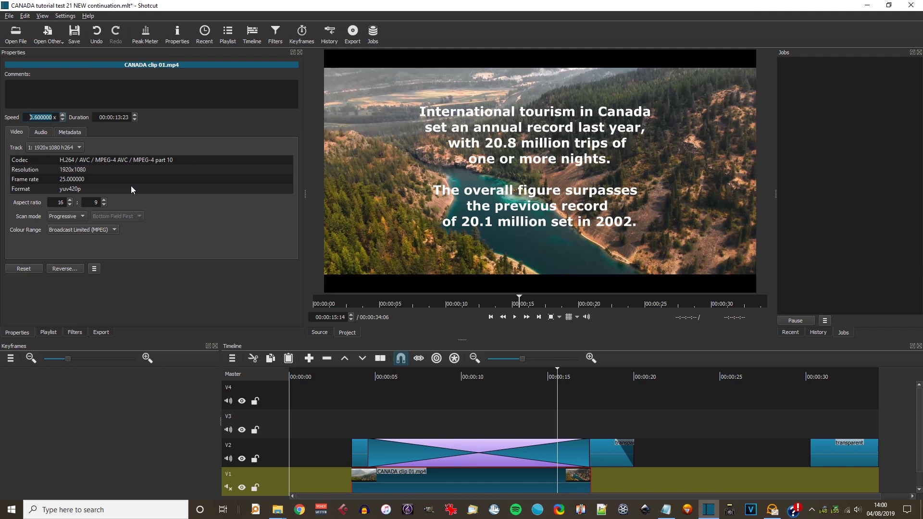
key("Return")
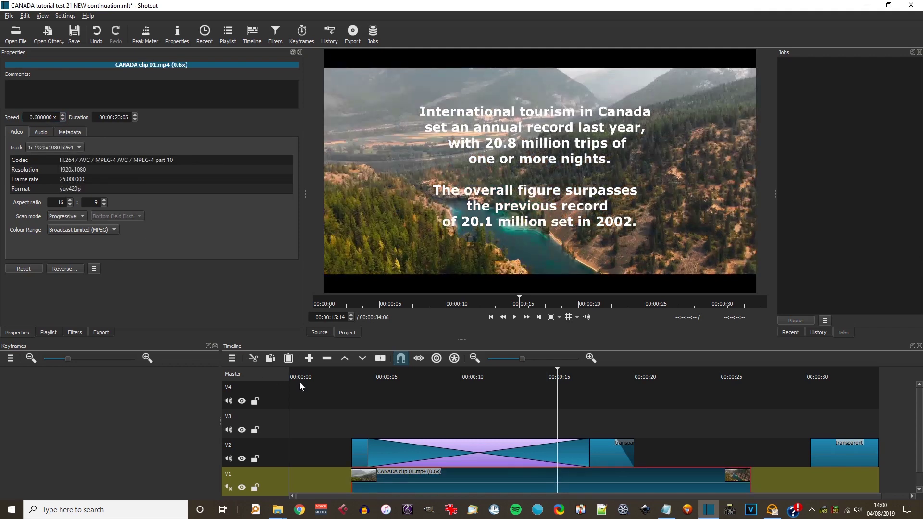
left_click(342, 377)
key("space")
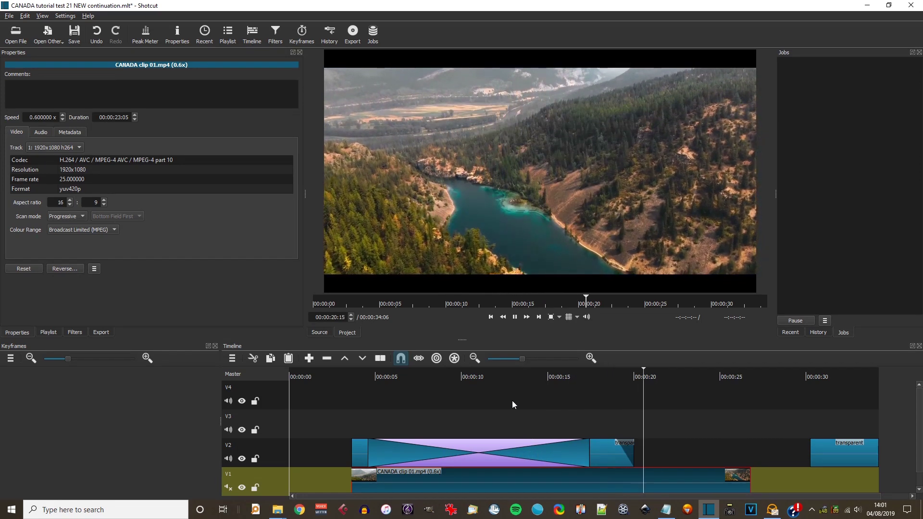
- Check the opacity option of the tourism clip's Fade Out Video filter and play back the end of the clip
left_click(611, 454)
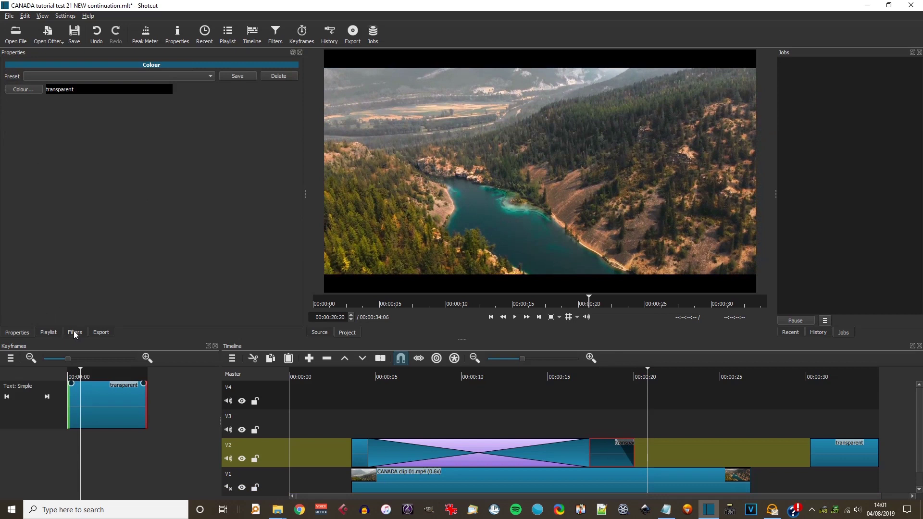
left_click(74, 333)
left_click(33, 91)
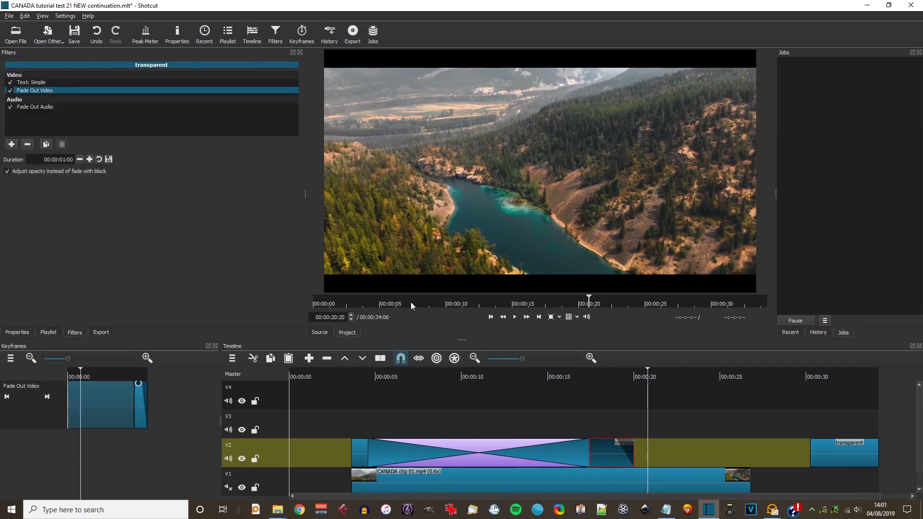
left_click(593, 378)
key("space")
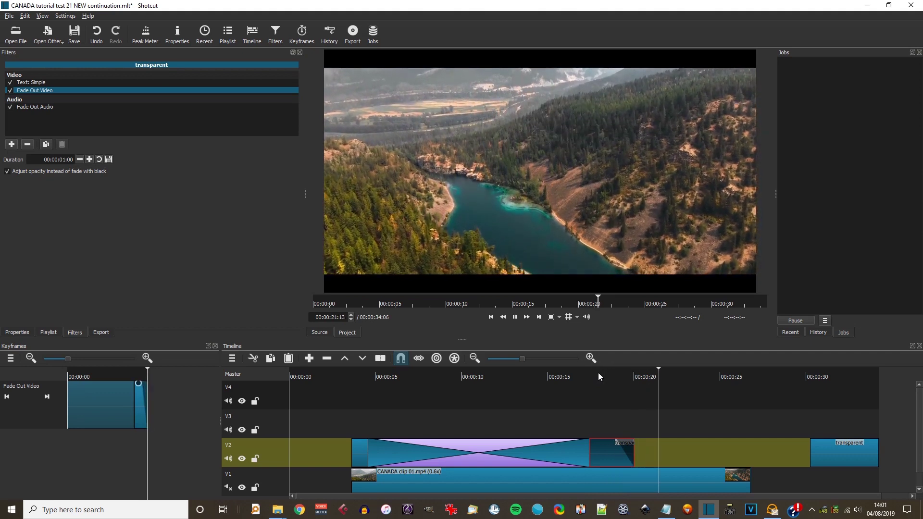
key("space")
- Change the tourism text's transition on V2 to Iris Circle and play it back over the footage
left_click(505, 402)
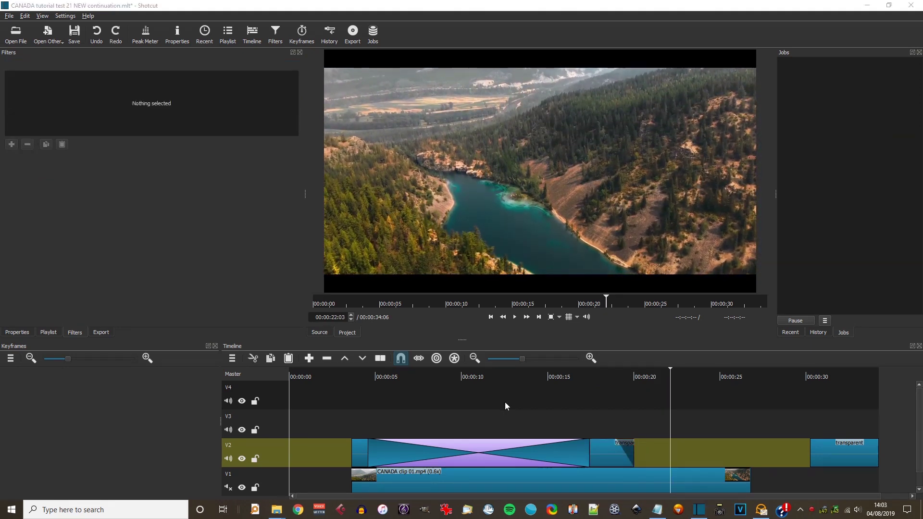
left_click(499, 444)
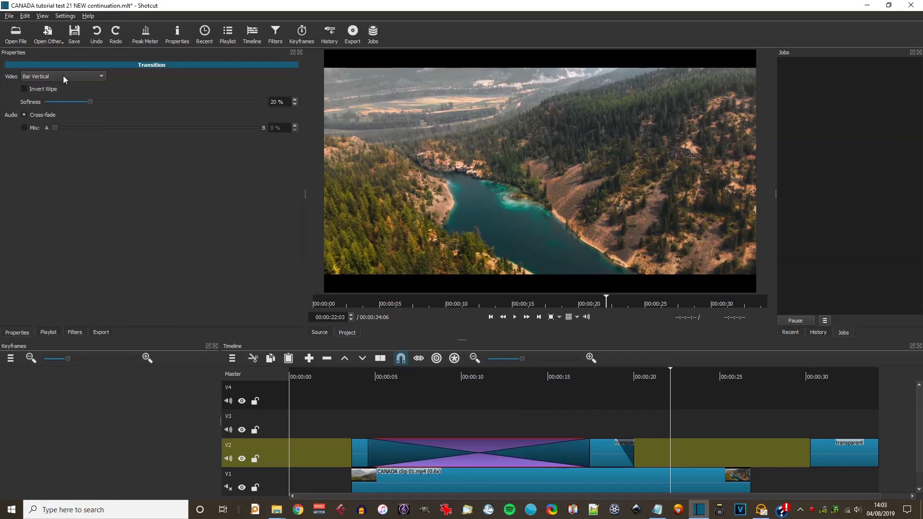
left_click(63, 77)
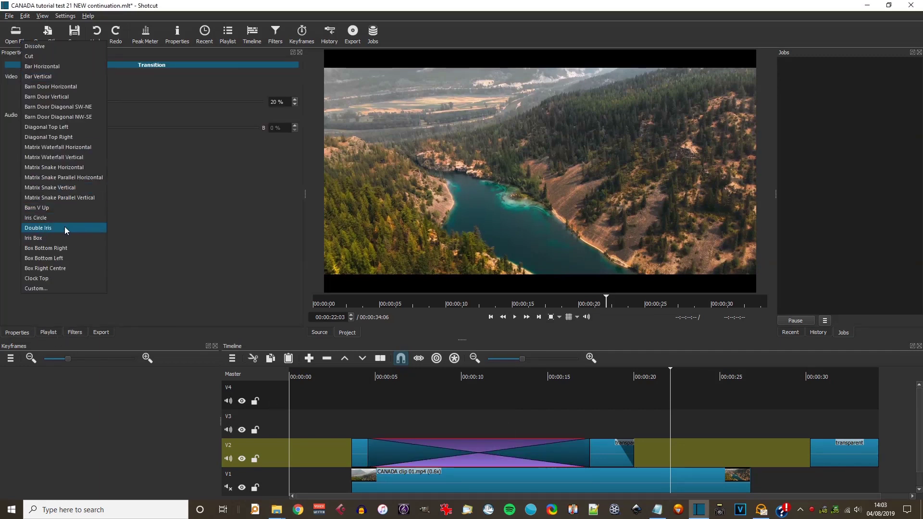
left_click(61, 218)
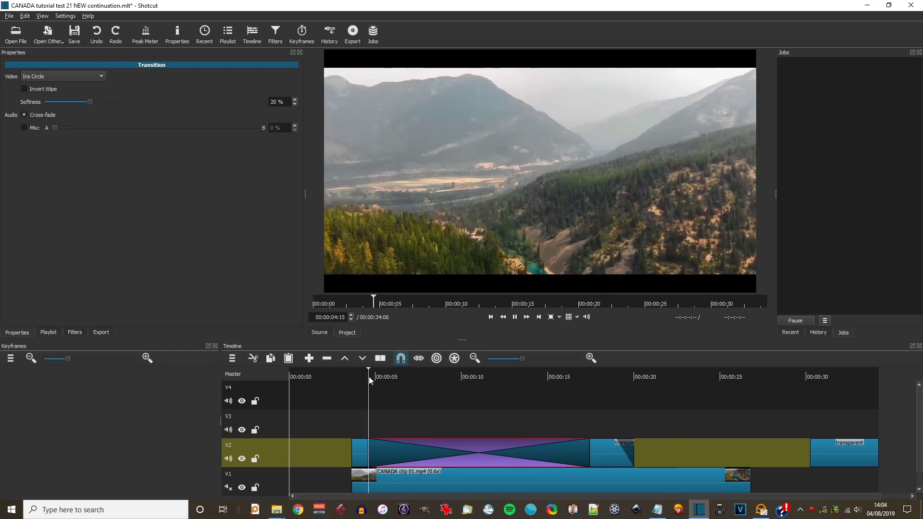
key("space")
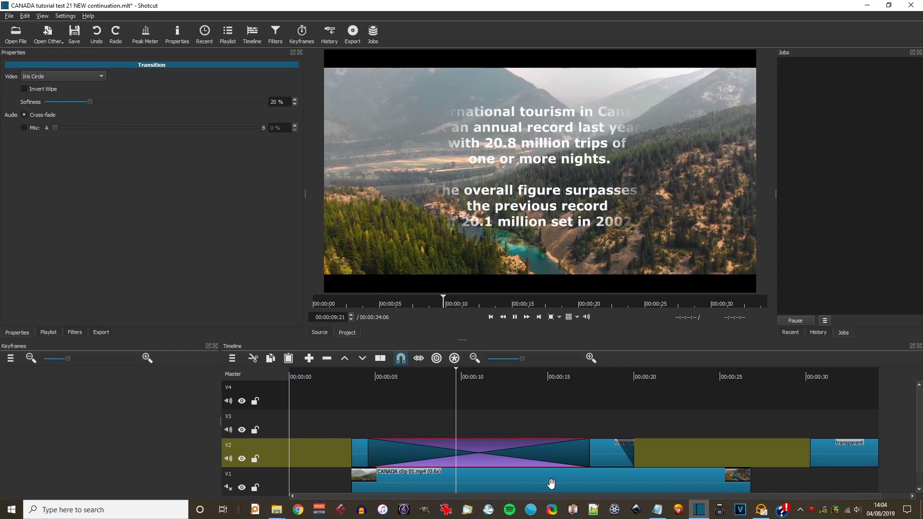
key("space")
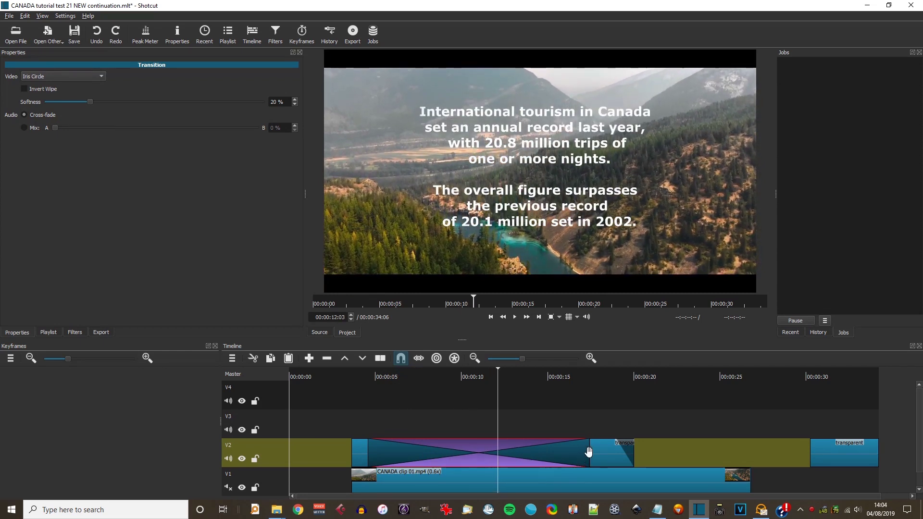
- Shorten the V2 transition to end at about 9.5 seconds and trim the tourism clip's end to about 13.6 seconds
left_click_drag(589, 452, 486, 452)
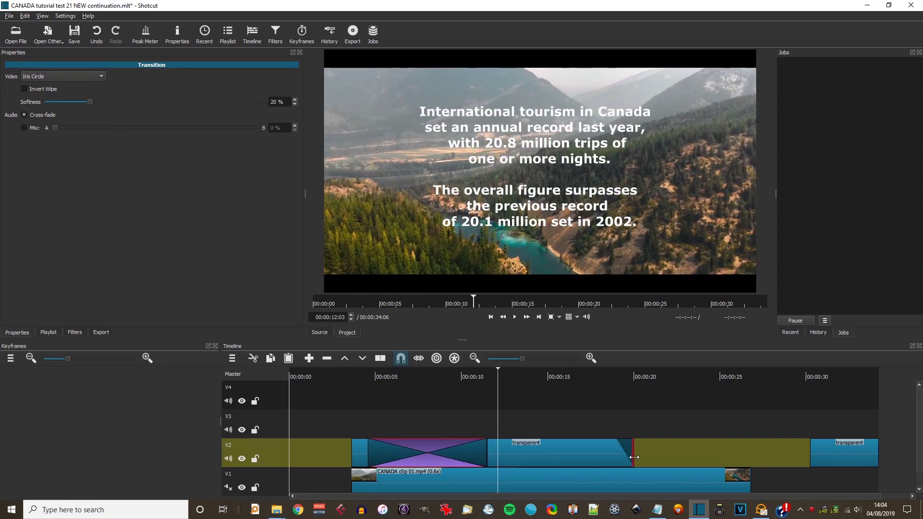
left_click_drag(634, 452, 524, 452)
left_click(362, 374)
key("space")
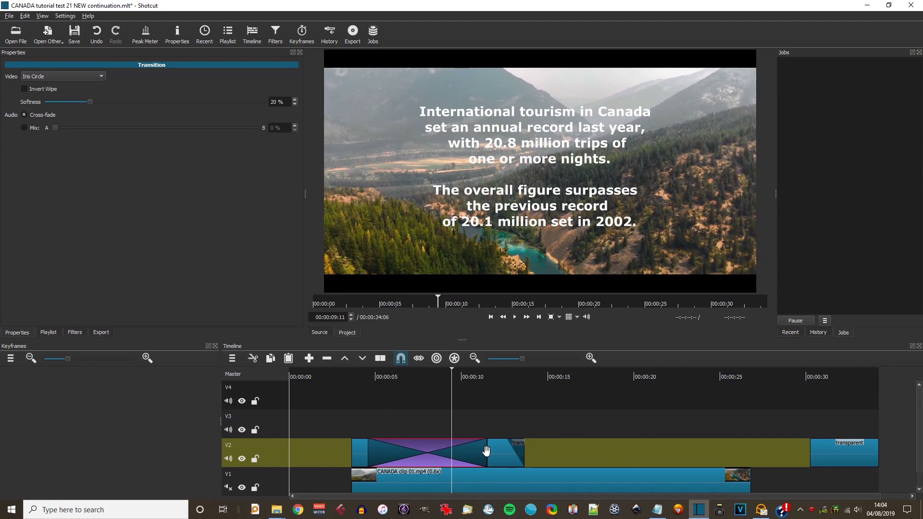
left_click_drag(486, 449, 445, 447)
- Remove the tourism clip's fade-out and close the gap before the last transparent clip on V2
left_click(501, 456)
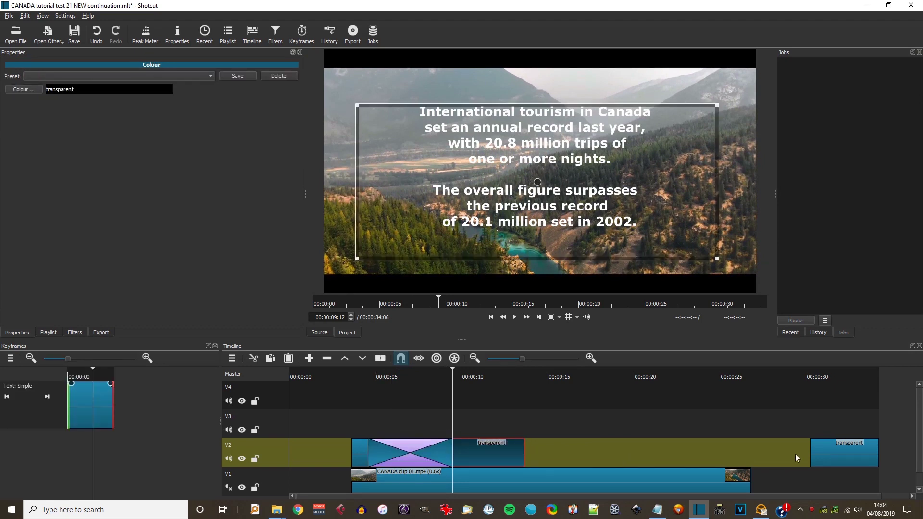
left_click(695, 452)
right_click(695, 451)
left_click(701, 458)
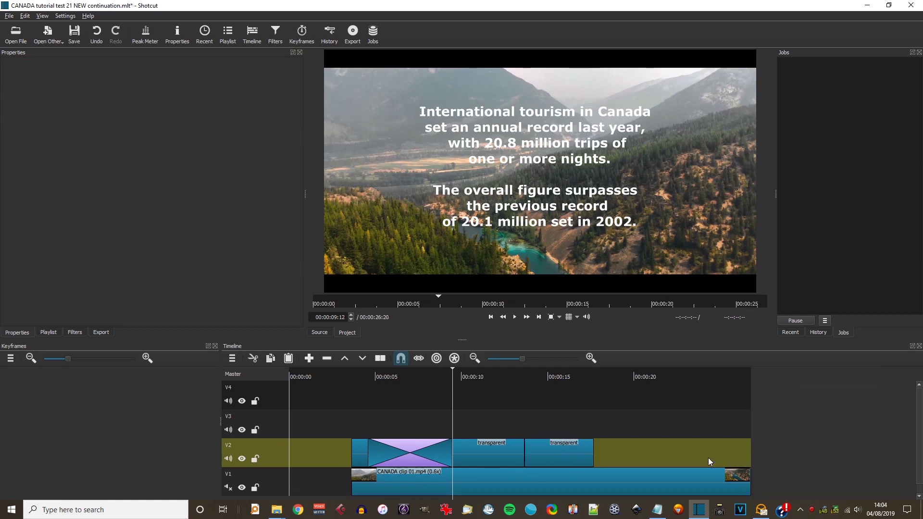
- Overlap the last transparent clip with the tourism clip's end on V2, set the new transition to Iris Circle, and play it back
left_click_drag(574, 456, 523, 454)
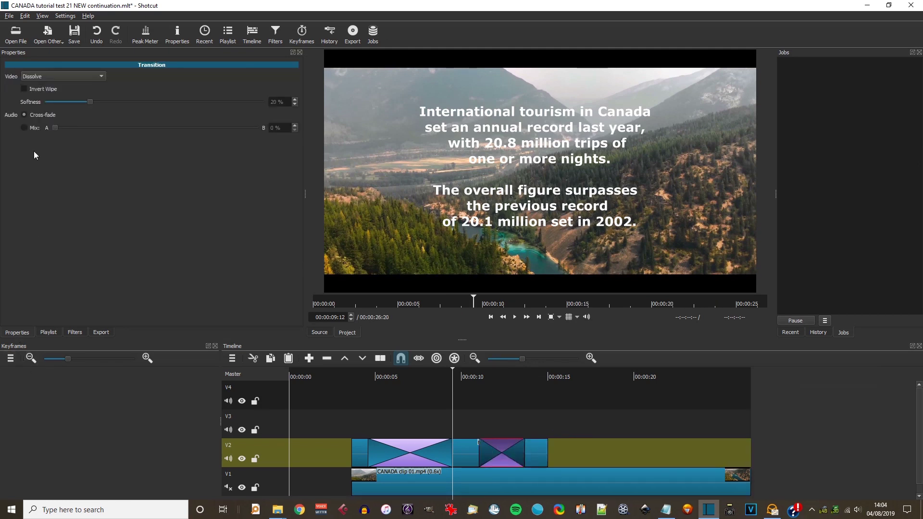
left_click(43, 77)
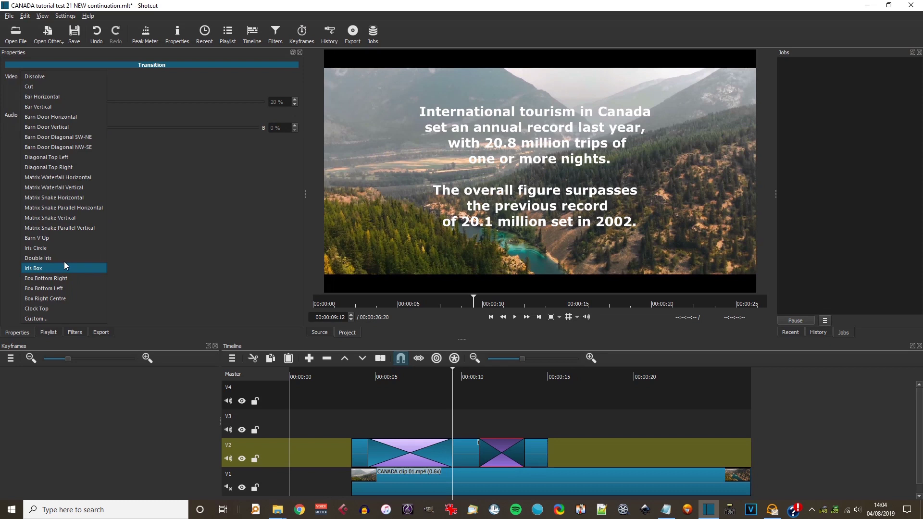
left_click(65, 262)
left_click(466, 377)
key("space")
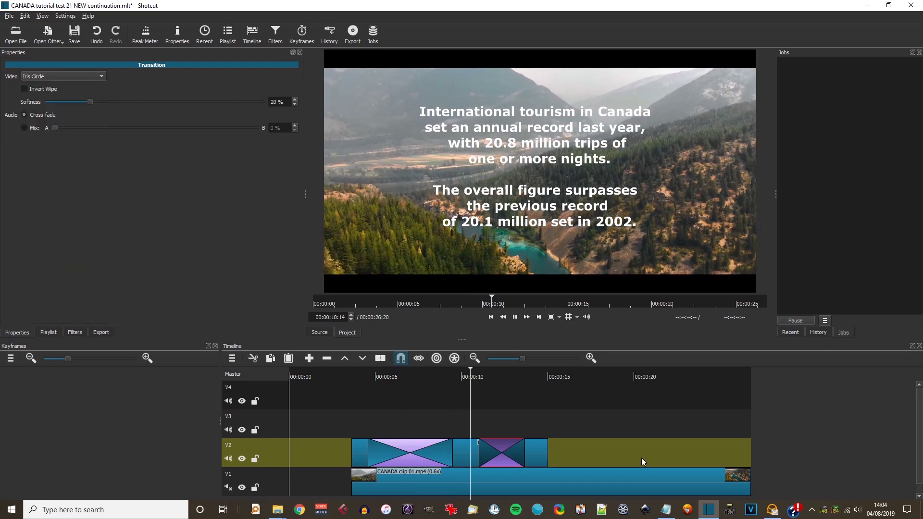
left_click(358, 377)
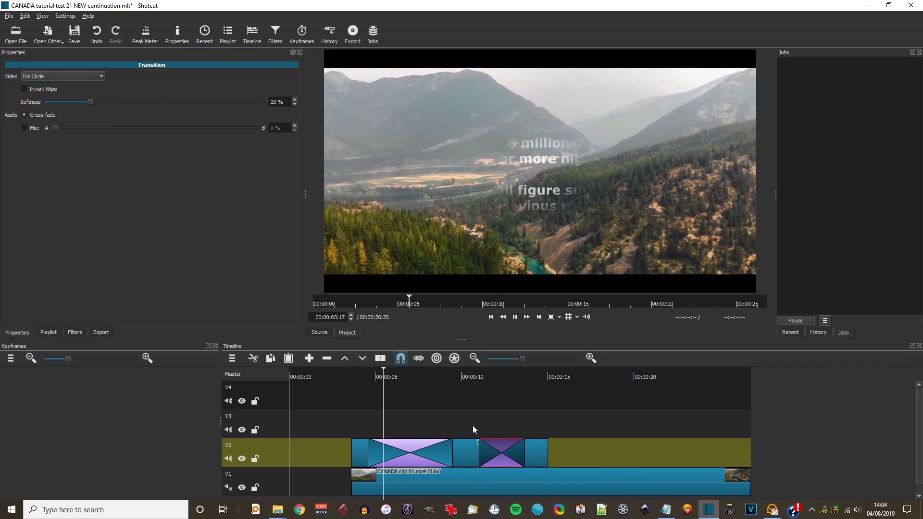
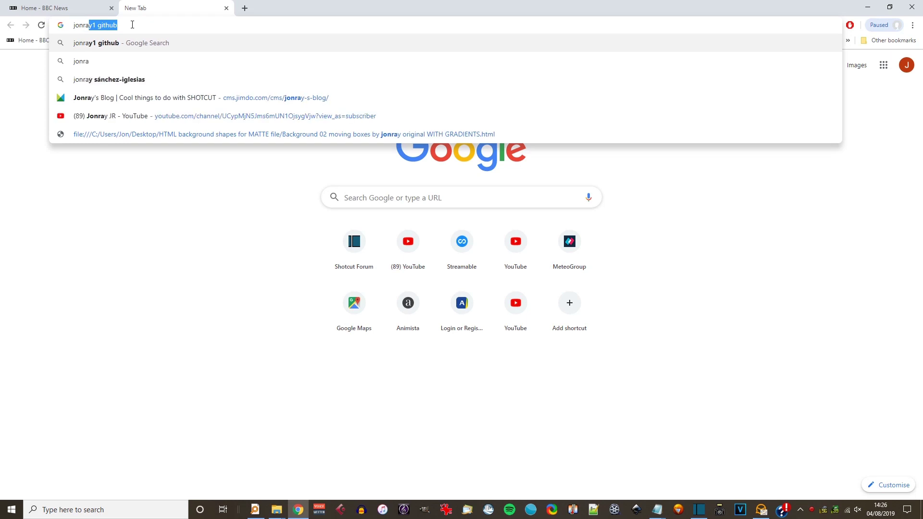
- Switch to Chrome, search for the creator's GitHub page, and open the repository of luma files for video transitions
type("b")
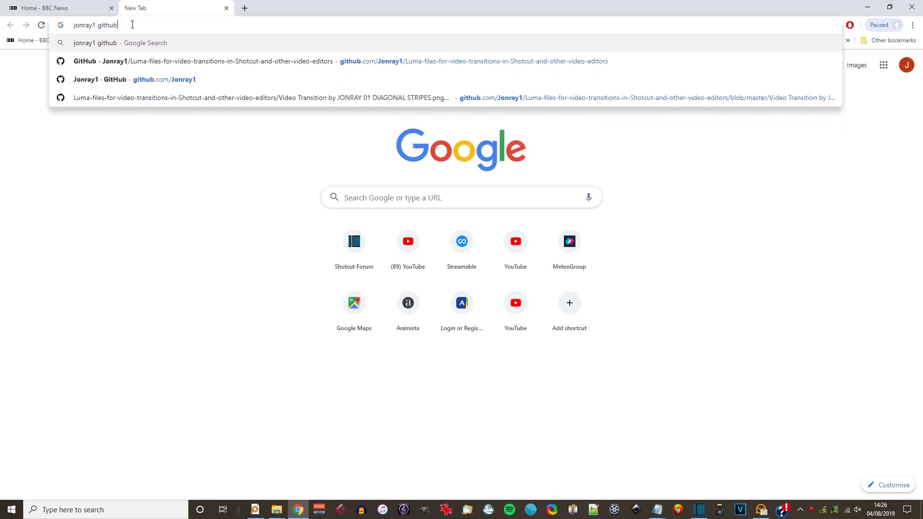
left_click(136, 44)
left_click(135, 125)
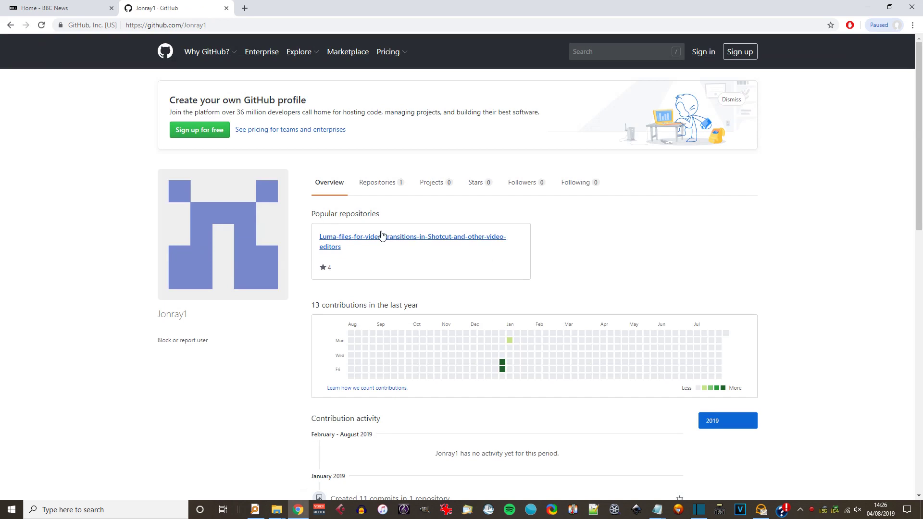
left_click(381, 236)
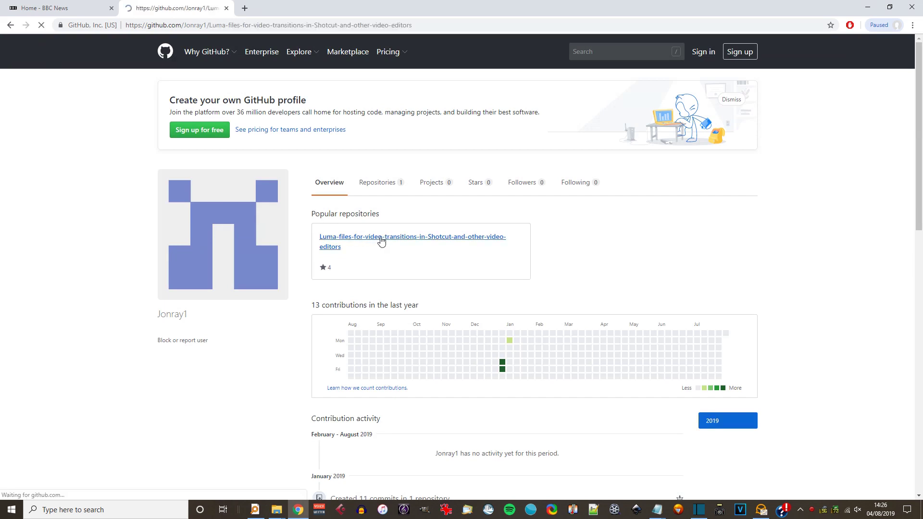
scroll(382, 240, "down", 4)
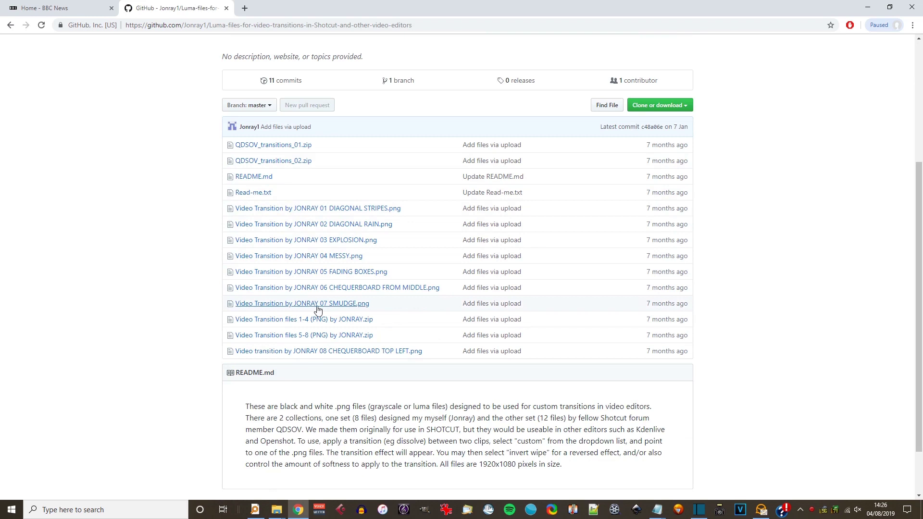
- View the 01 DIAGONAL STRIPES transition PNG in the repository and open its download
left_click(362, 212)
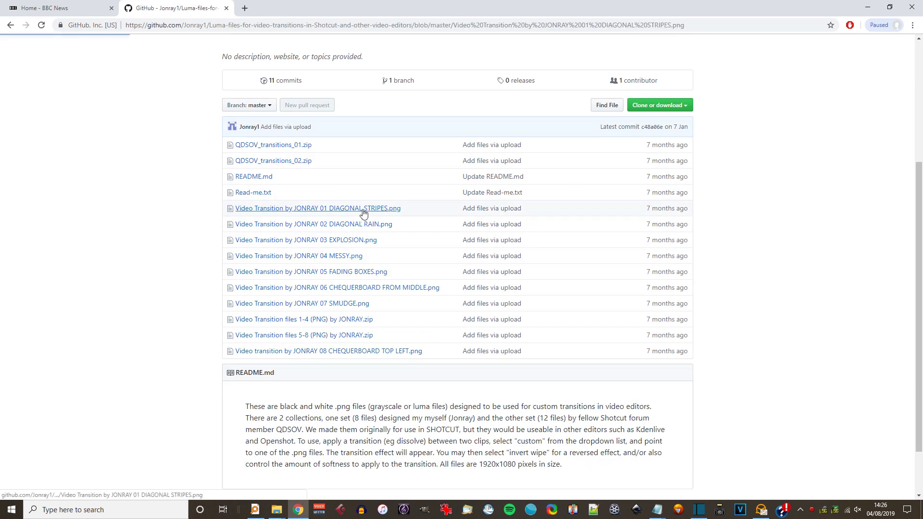
scroll(761, 355, "down", 4)
scroll(762, 356, "up", 2)
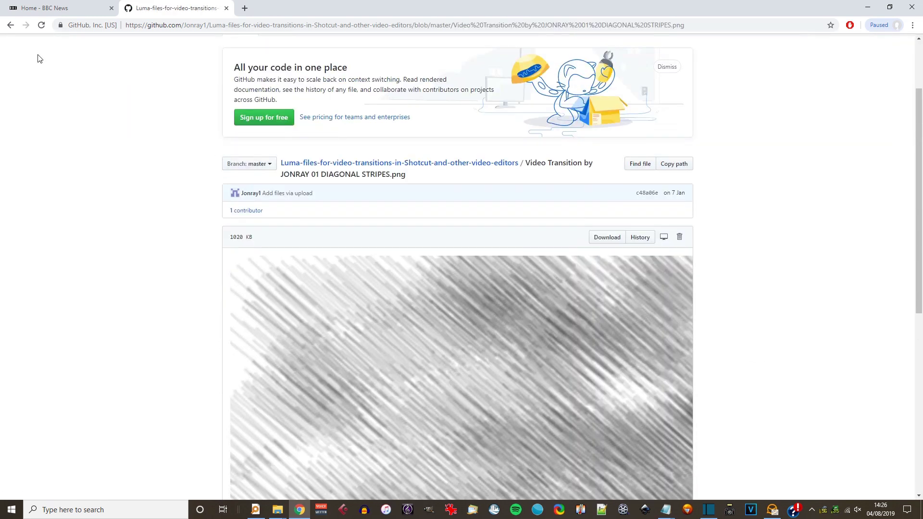
left_click(607, 237)
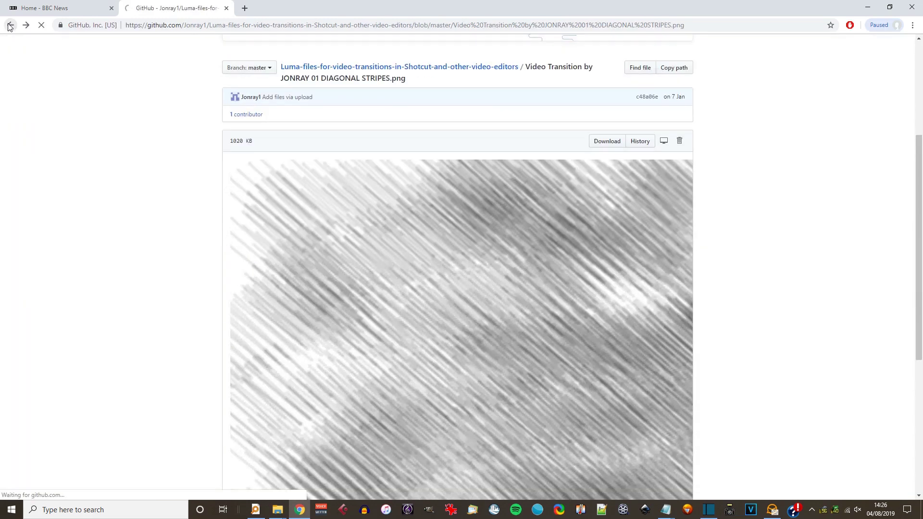
- Return to the luma files repository and download the whole collection as a ZIP
left_click(10, 25)
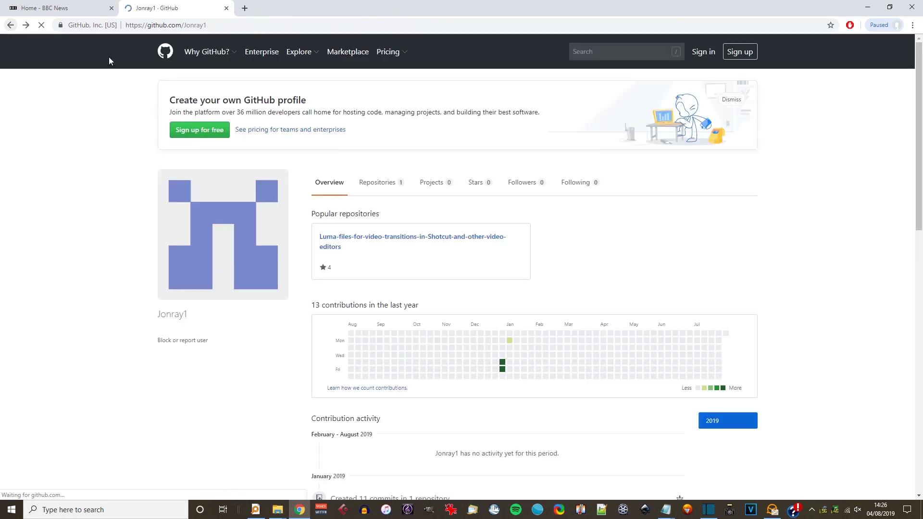
left_click(485, 238)
left_click(673, 298)
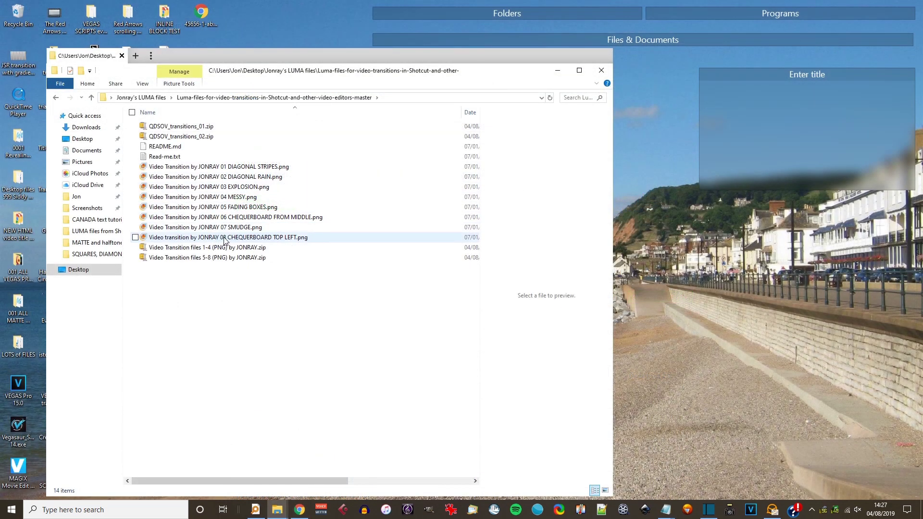
- Preview the 01 DIAGONAL STRIPES, 03 EXPLOSION and 06 CHEQUERBOARD FROM MIDDLE images in the extracted luma files folder
left_click(244, 168)
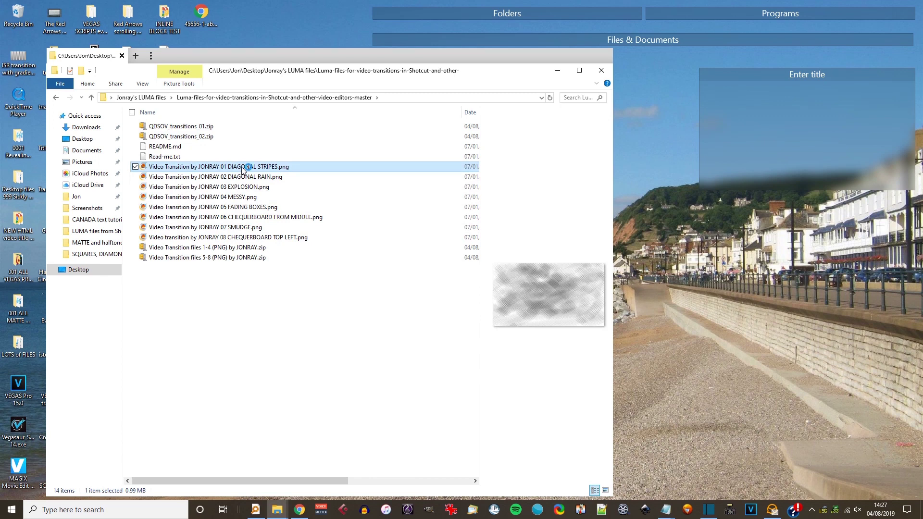
double_click(243, 169)
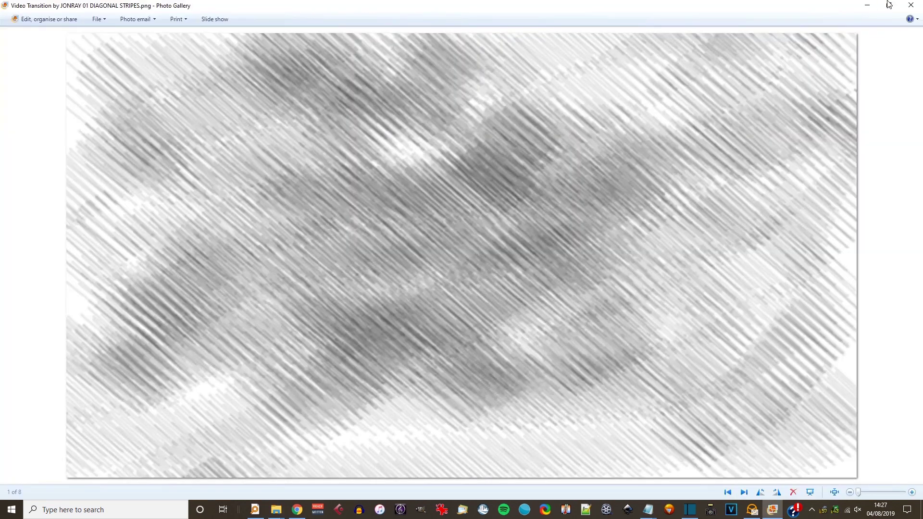
left_click(911, 5)
left_click(254, 188)
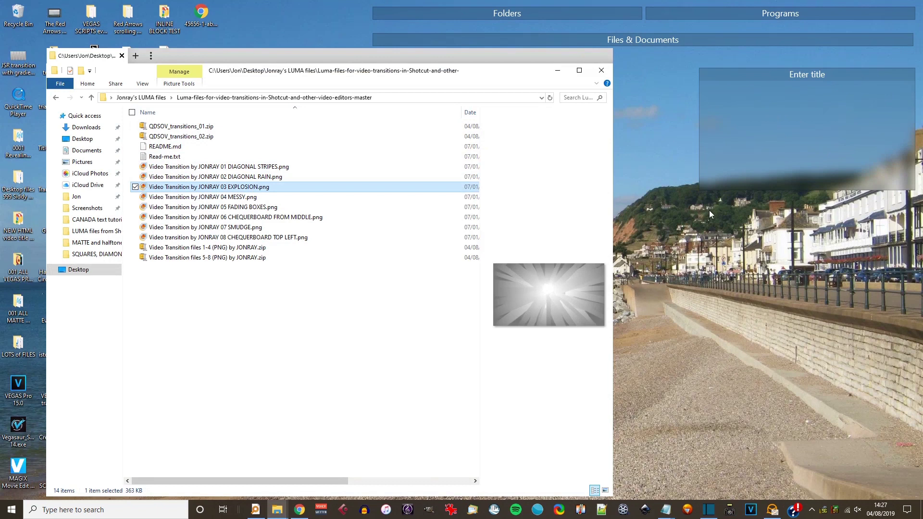
key("Return")
left_click(911, 5)
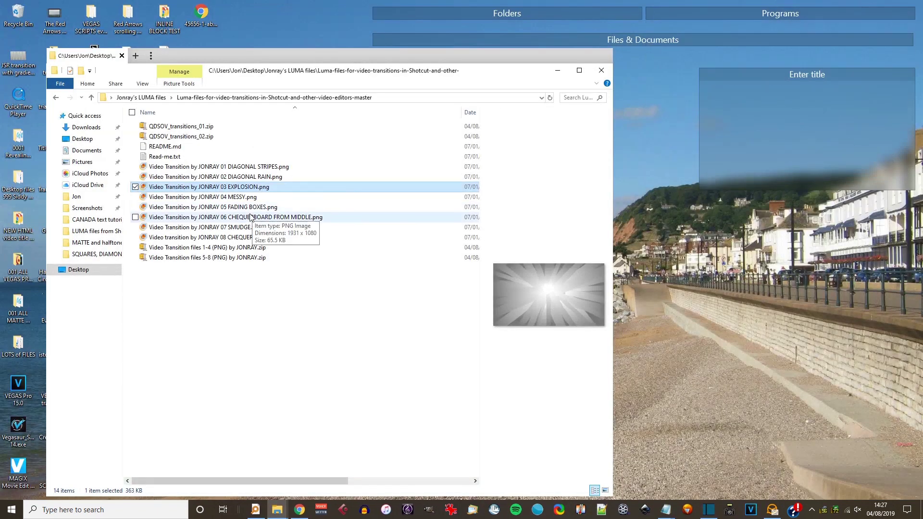
left_click(243, 217)
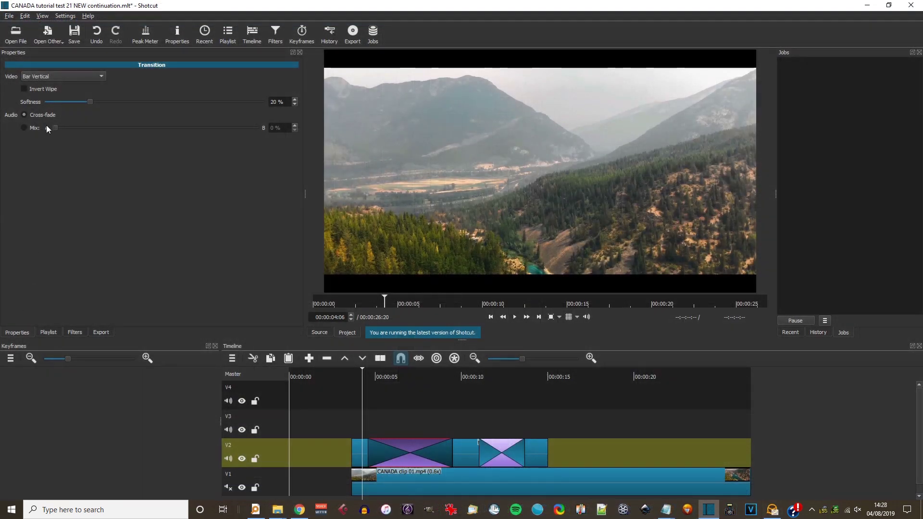
- In Shotcut, set the first V2 transition to a custom wipe using the 04 MESSY luma PNG
left_click(53, 78)
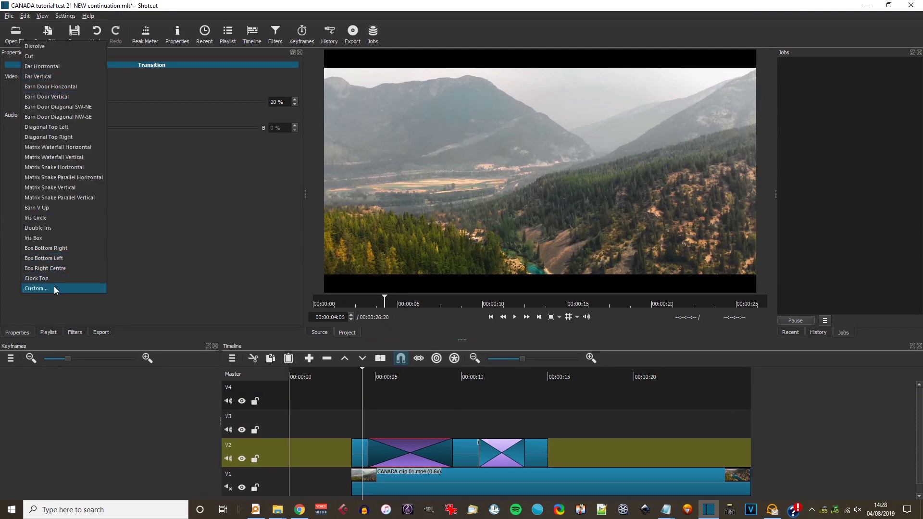
left_click(54, 289)
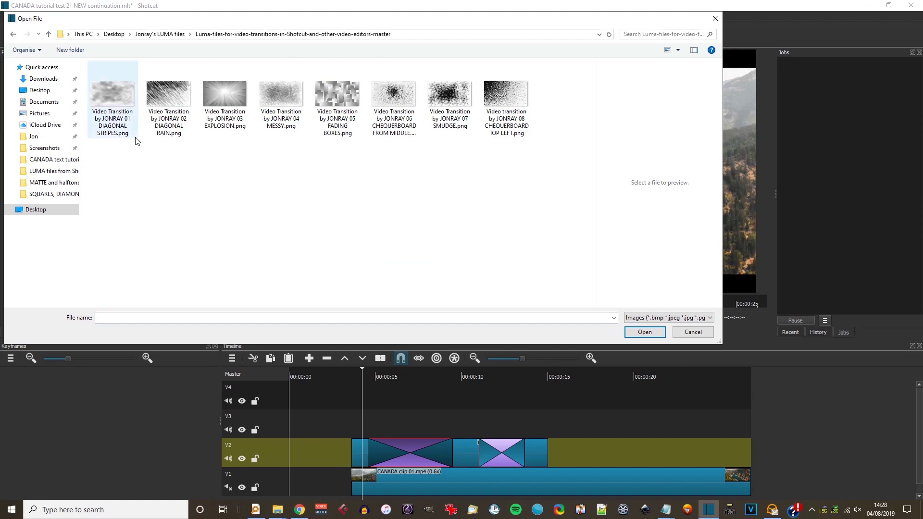
left_click(283, 87)
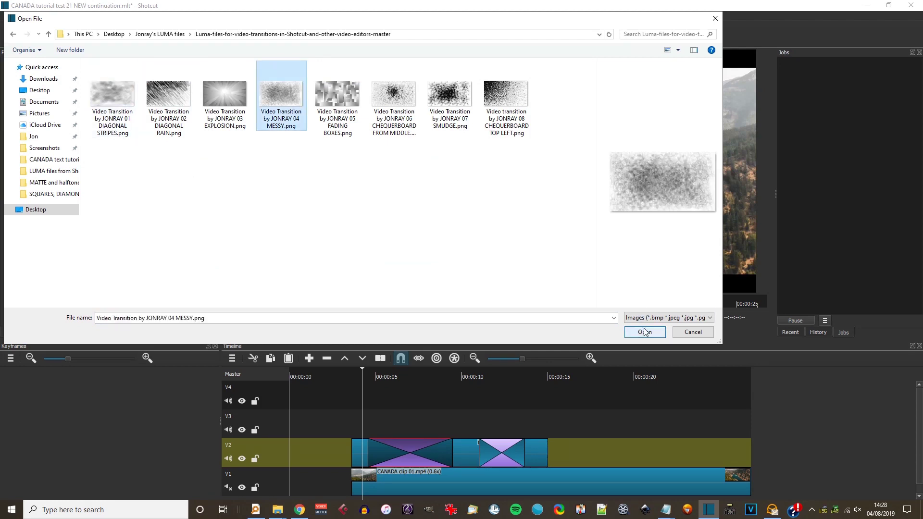
left_click(644, 332)
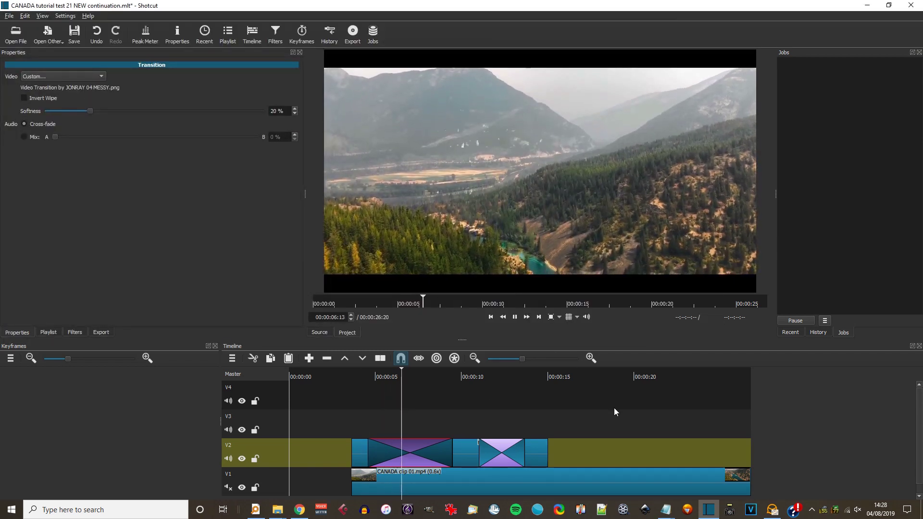
- Set the second V2 transition to a custom wipe using the 07 SMUDGE luma PNG and play it back
left_click(498, 461)
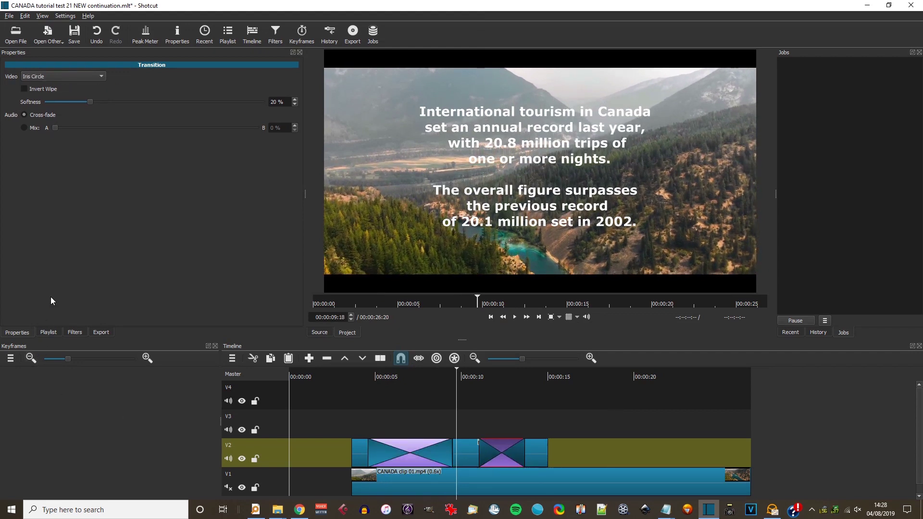
left_click(64, 76)
left_click(51, 248)
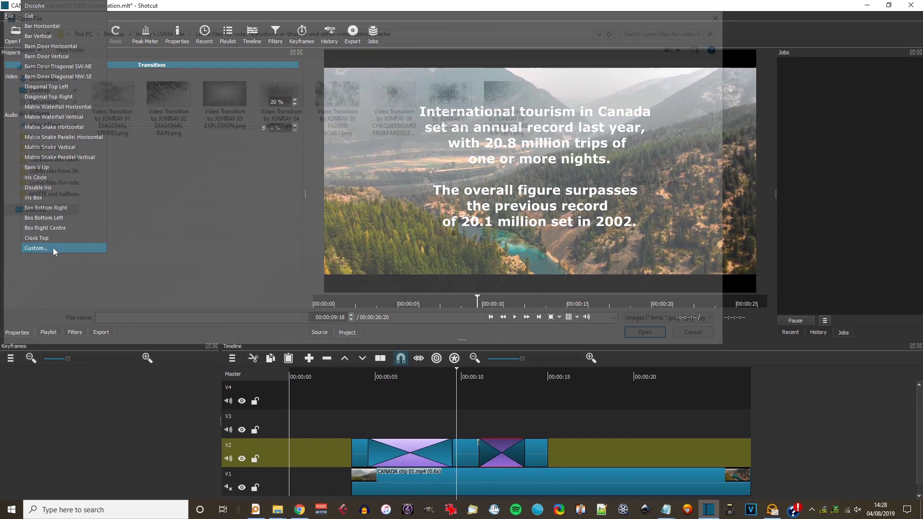
left_click(459, 125)
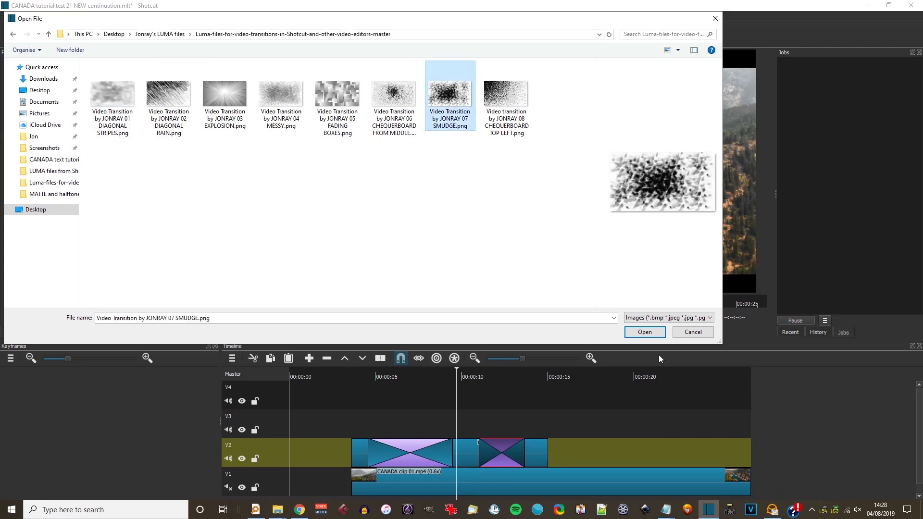
left_click(645, 331)
left_click(476, 376)
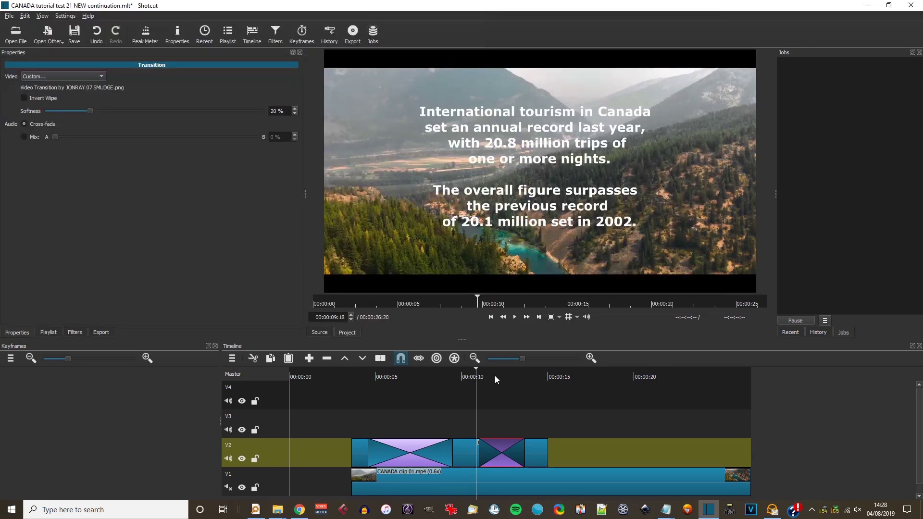
key("space")
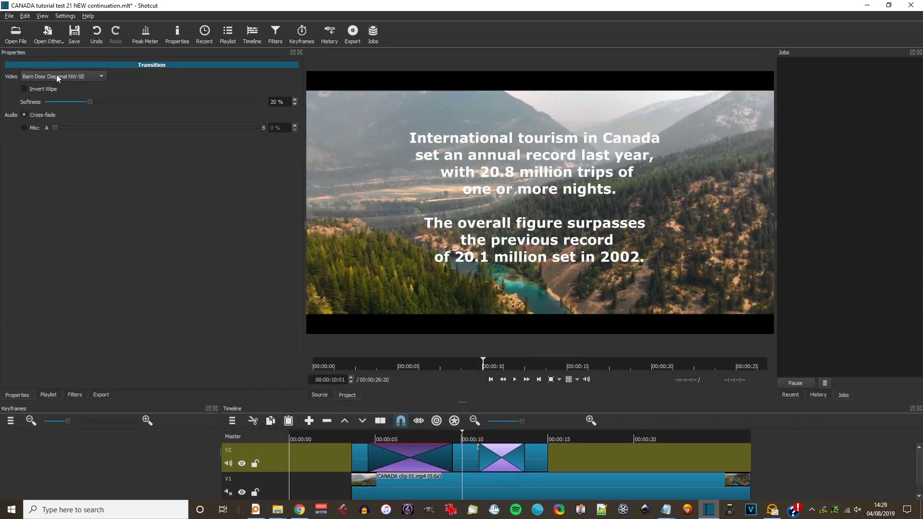
- Set the first V2 transition to a custom wipe using the 02 DIAGONAL RAIN luma PNG and play it back
left_click(63, 76)
left_click(39, 249)
left_click(178, 99)
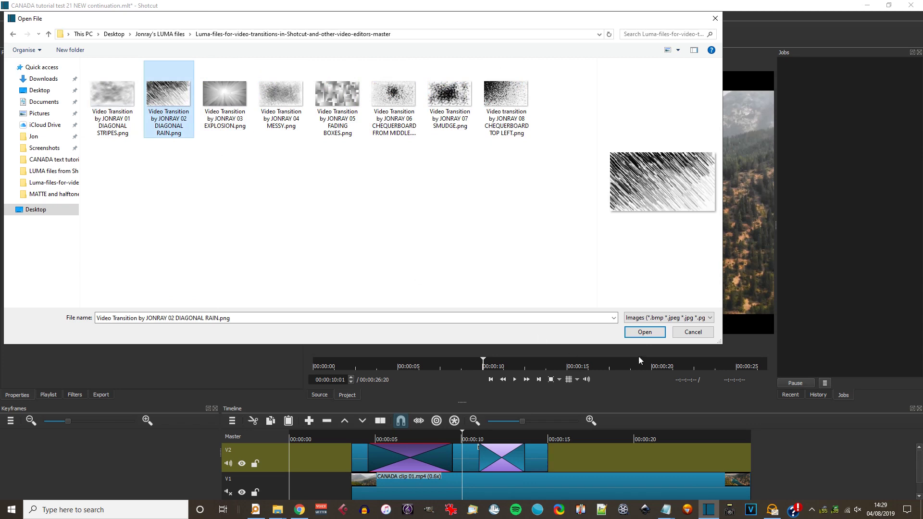
left_click(644, 332)
left_click(383, 439)
key("space")
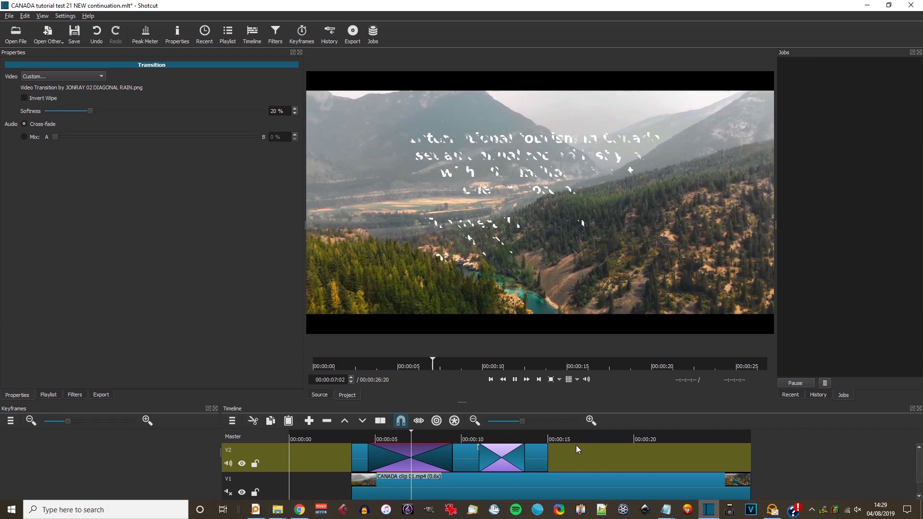
key("space")
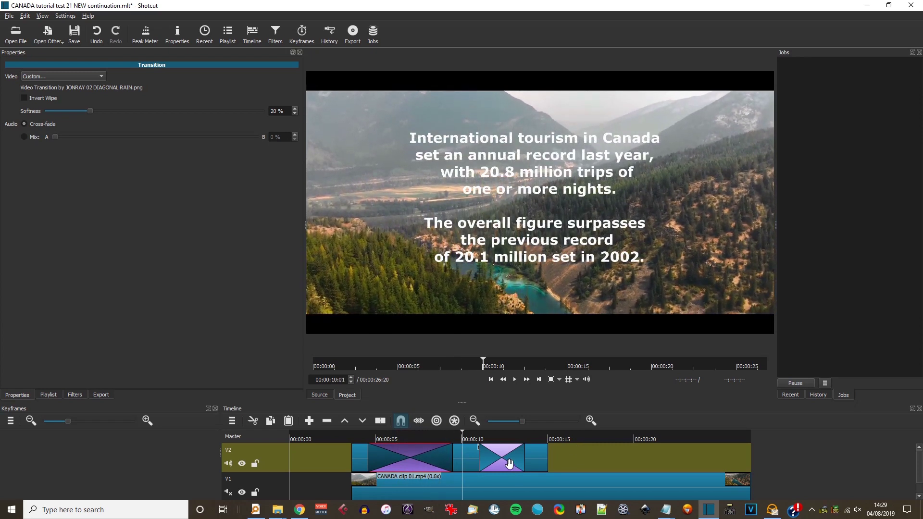
- Set the second V2 transition to a custom wipe using the 03 EXPLOSION luma PNG and preview it
left_click(507, 461)
left_click(57, 76)
left_click(52, 238)
left_click(45, 78)
left_click(36, 247)
left_click(237, 116)
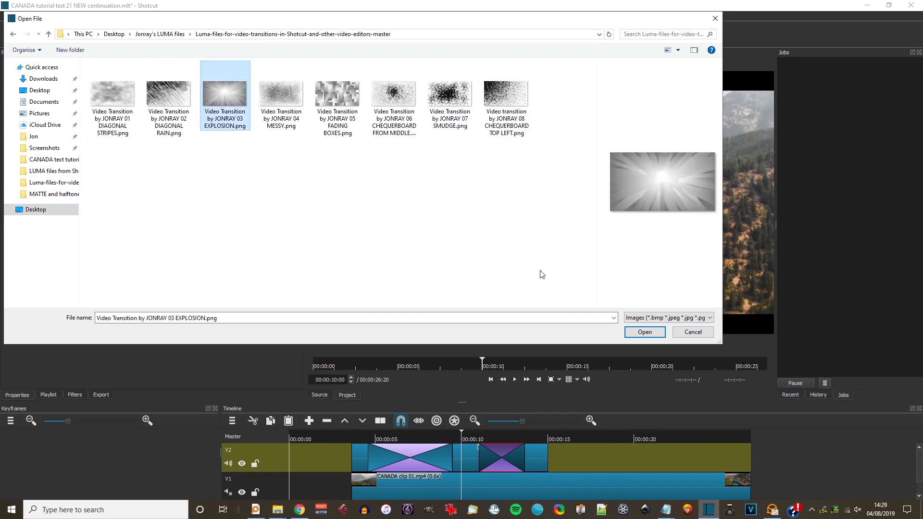
key("Return")
key("space")
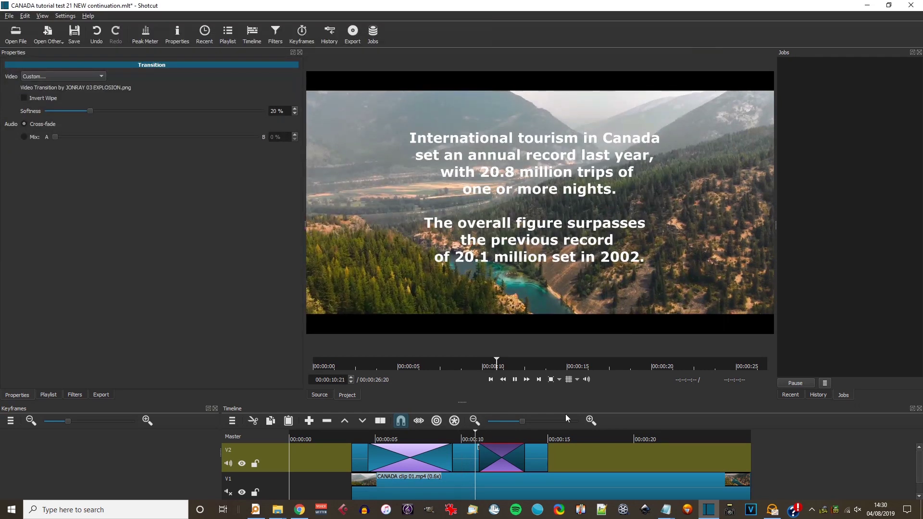
key("space")
- Invert the 03 EXPLOSION wipe on the second V2 transition and play the transition back
left_click(24, 98)
left_click(479, 440)
key("space")
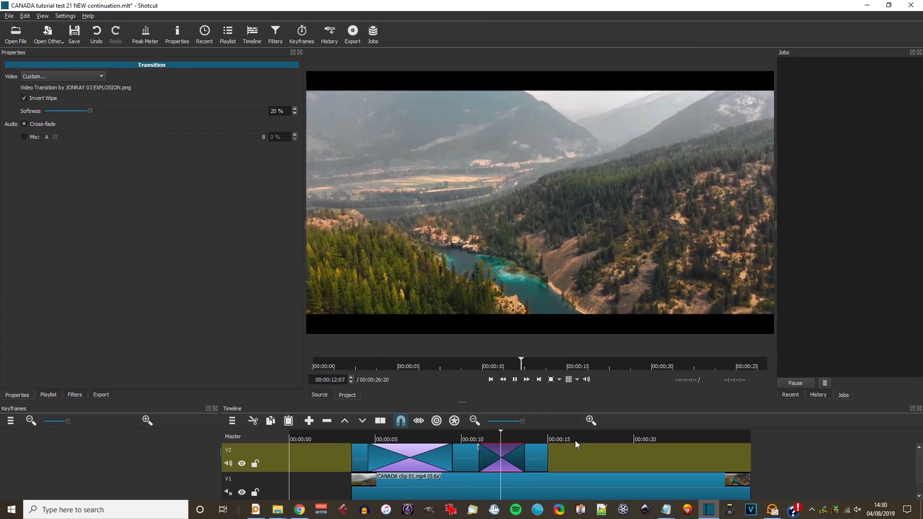
key("space")
- Lengthen the second V2 transition so that it ends at about 17 seconds, and play it back
mouse_move(548, 456)
left_mouse_down()
mouse_move(556, 457)
mouse_move(525, 457)
mouse_move(552, 457)
left_mouse_up()
key("space")
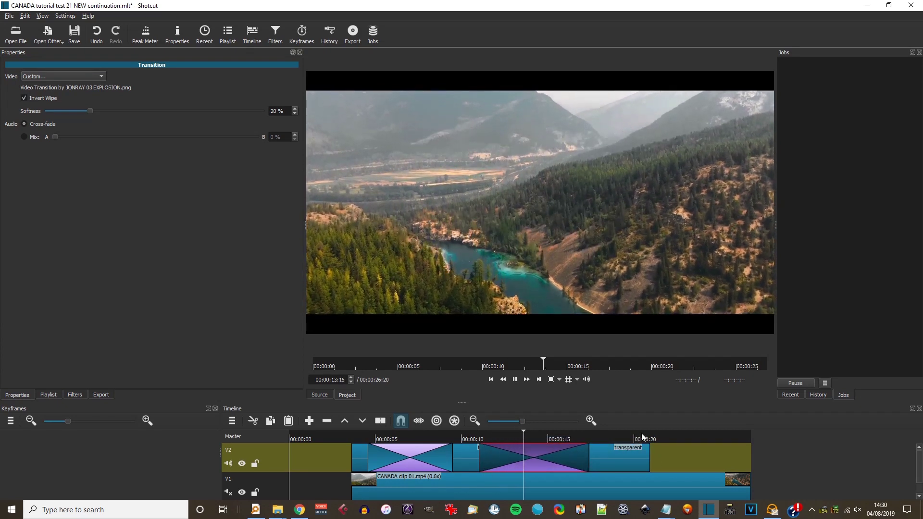
key("space")
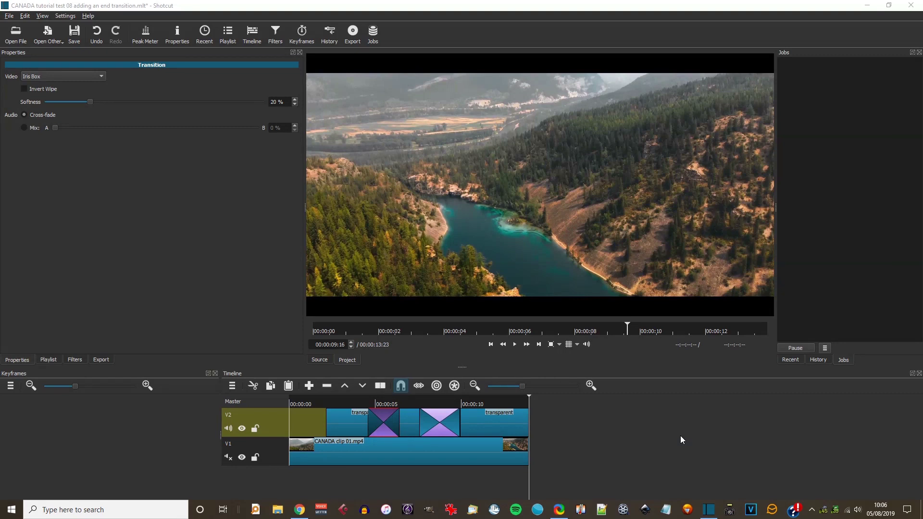
- In Everything, search the computer for "luma wipe" and open the obs-studio luma_wipes folder
left_click(256, 509)
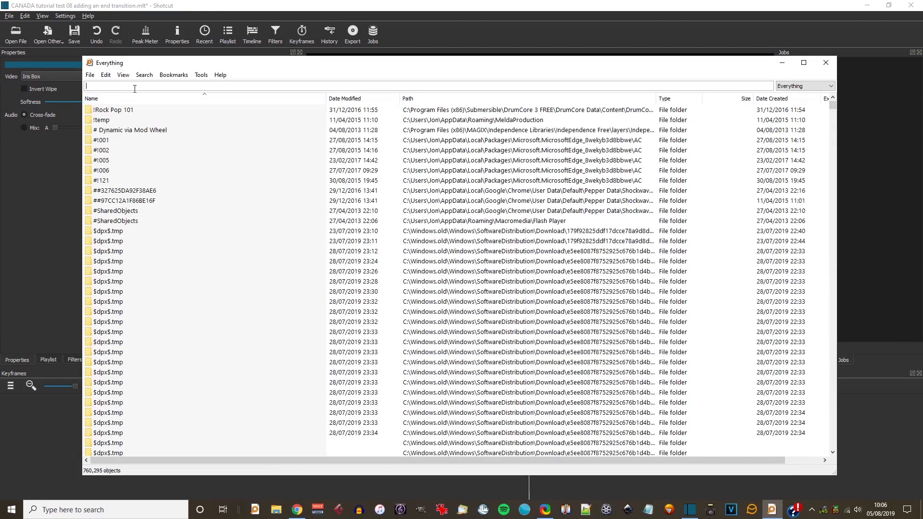
type("luma wipe")
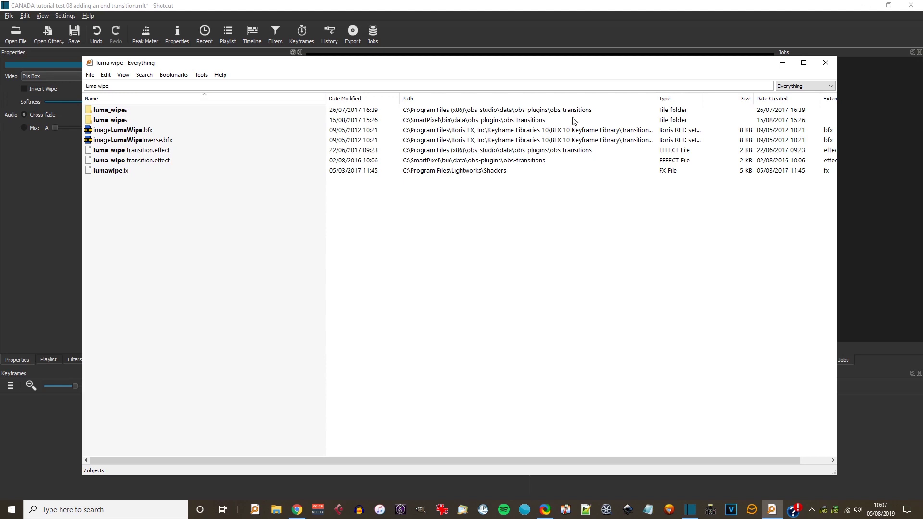
left_click(116, 111)
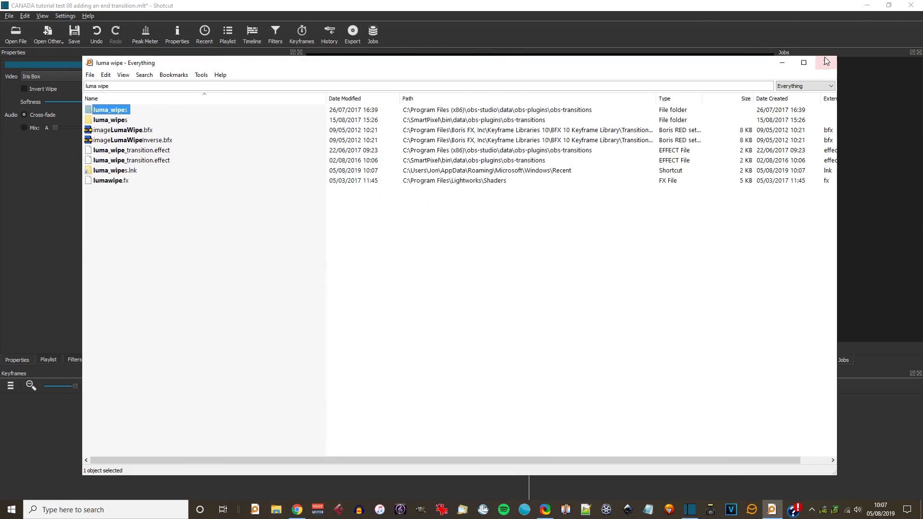
- Close the file search and minimise the browser to reach the desktop
left_click(825, 63)
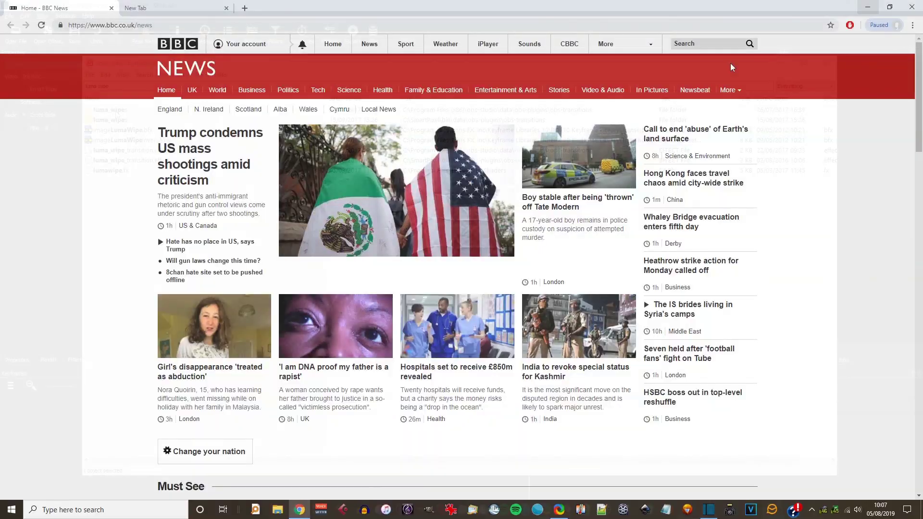
left_click(868, 7)
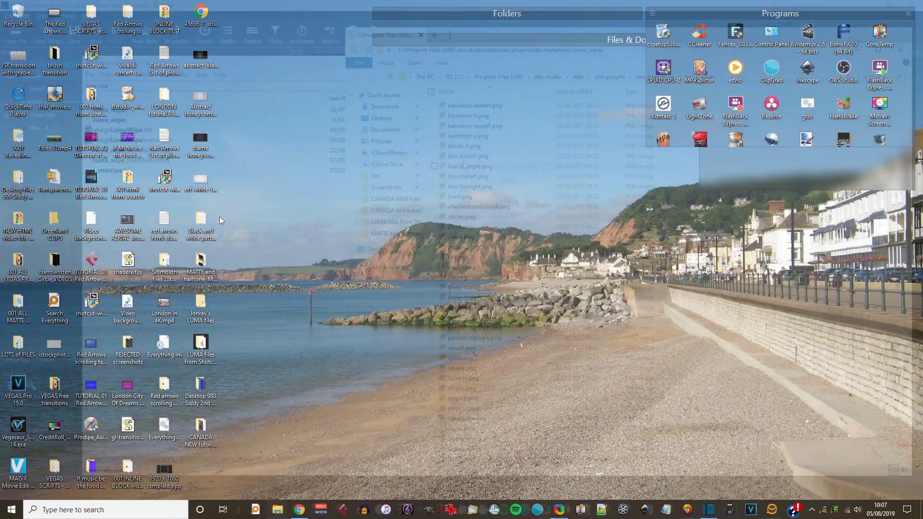
right_click(255, 207)
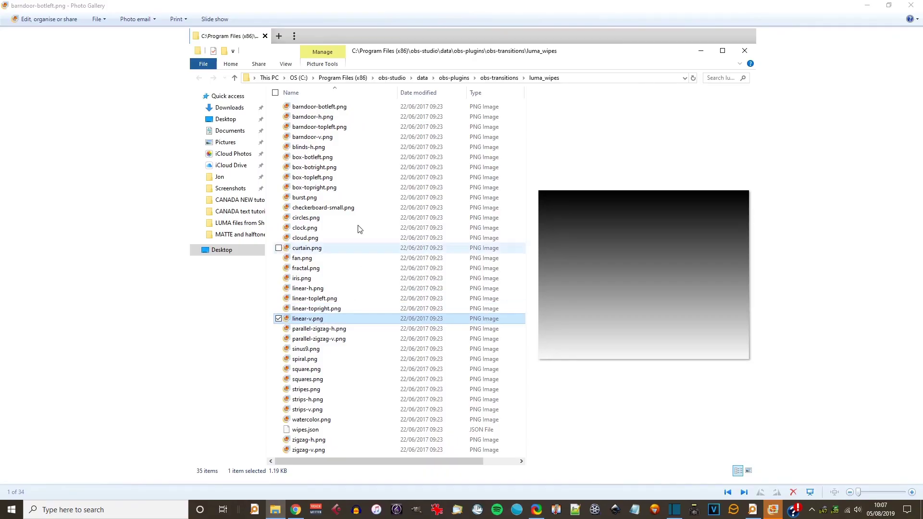
- Preview barndoor-v.png in the OBS luma_wipes folder and close the image viewer and folder window
left_click(317, 138)
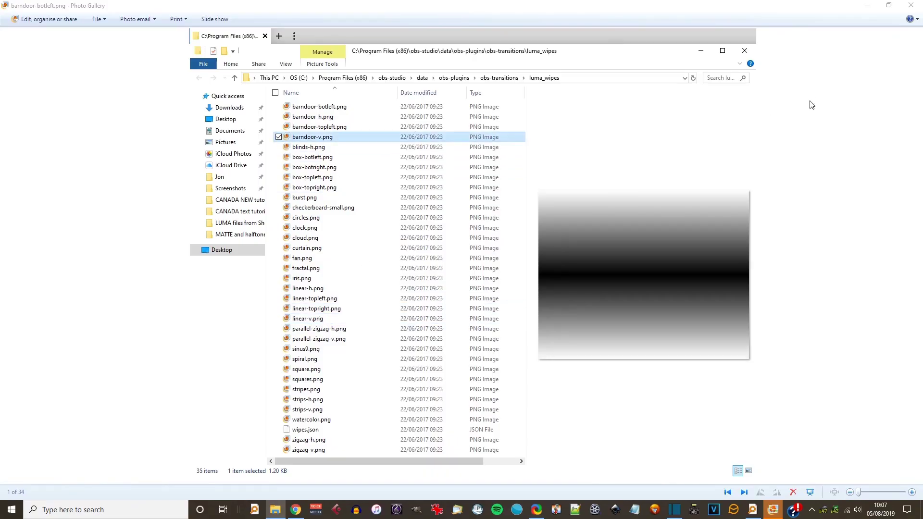
left_click(910, 5)
left_click(744, 50)
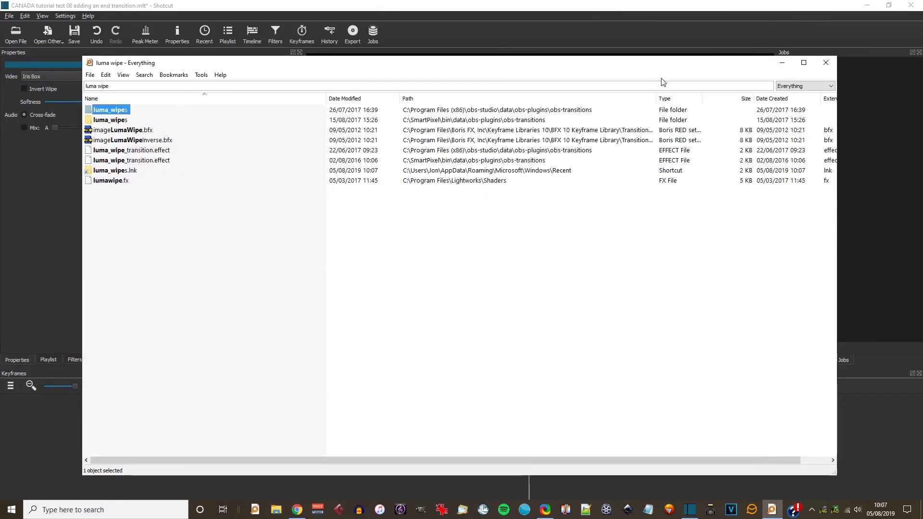
- Copy all files from the obs-studio luma_wipes folder into the LUMA files OBS folder on the desktop
double_click(117, 113)
left_click(309, 190)
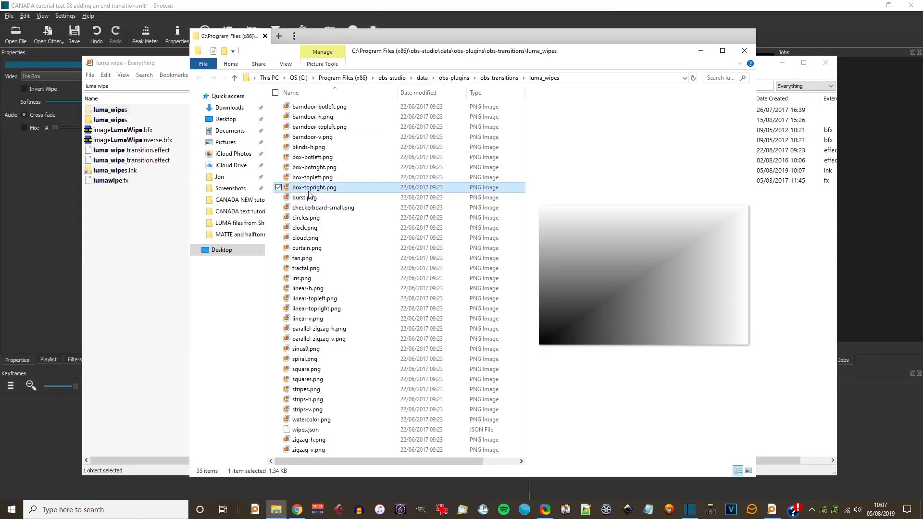
key("ctrl+a")
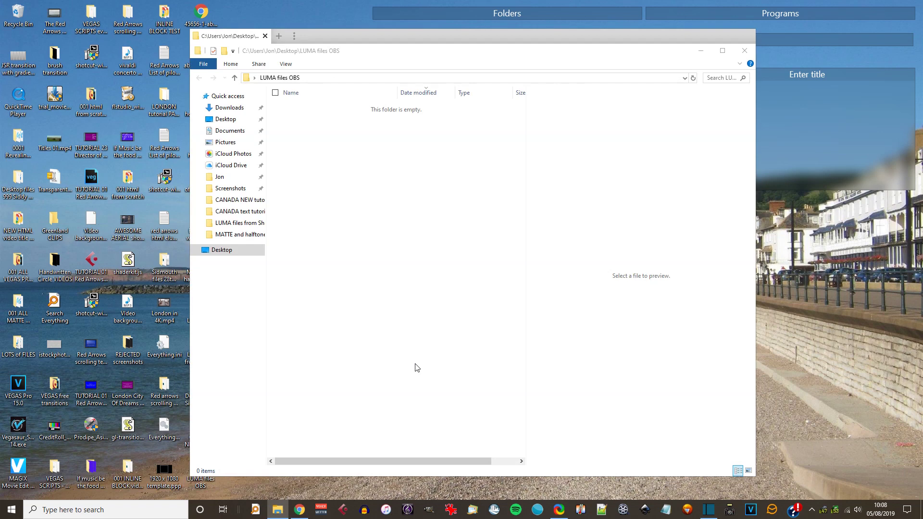
key("ctrl+v")
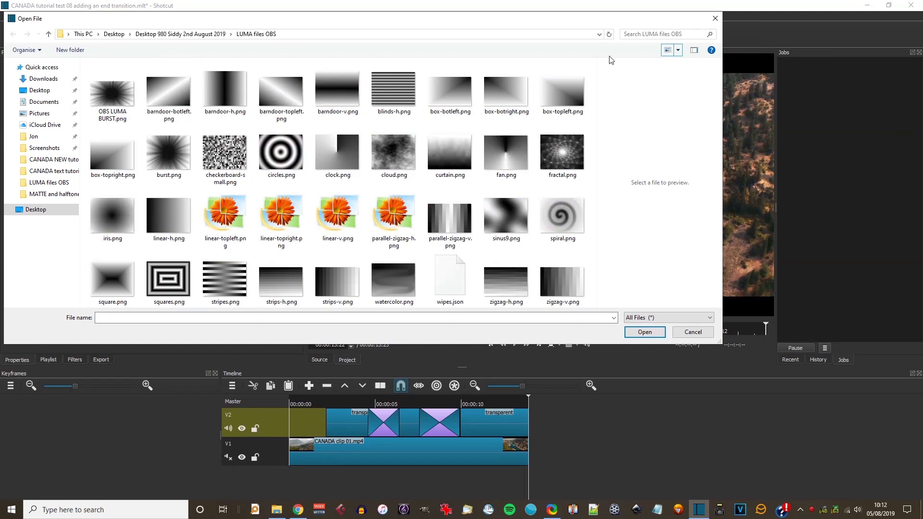
- In Shotcut, open blinds-h.png from the LUMA files OBS folder and place it on V2 beyond the last transparent clip
left_click(393, 90)
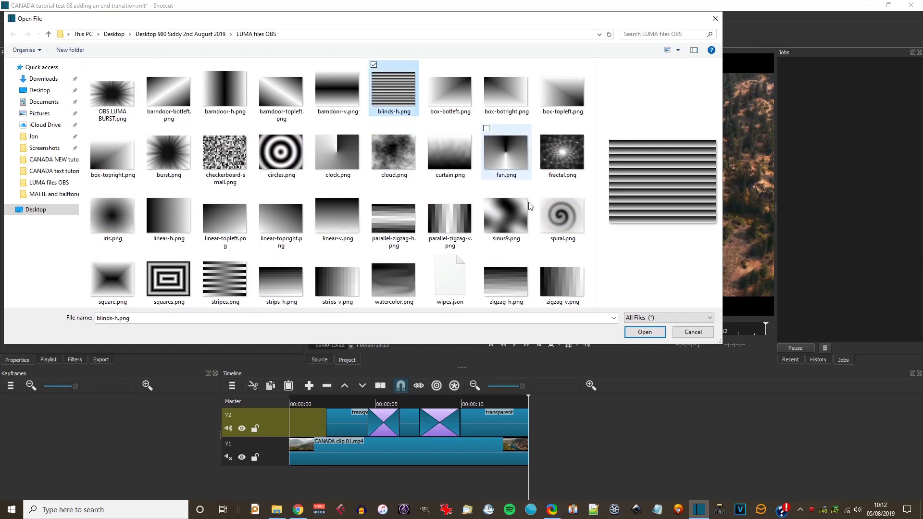
left_click(647, 331)
left_click_drag(487, 228, 579, 423)
- Add a Size and Position filter to the blinds-h.png clip and set its size mode to Distort to fill the frame
left_click(602, 404)
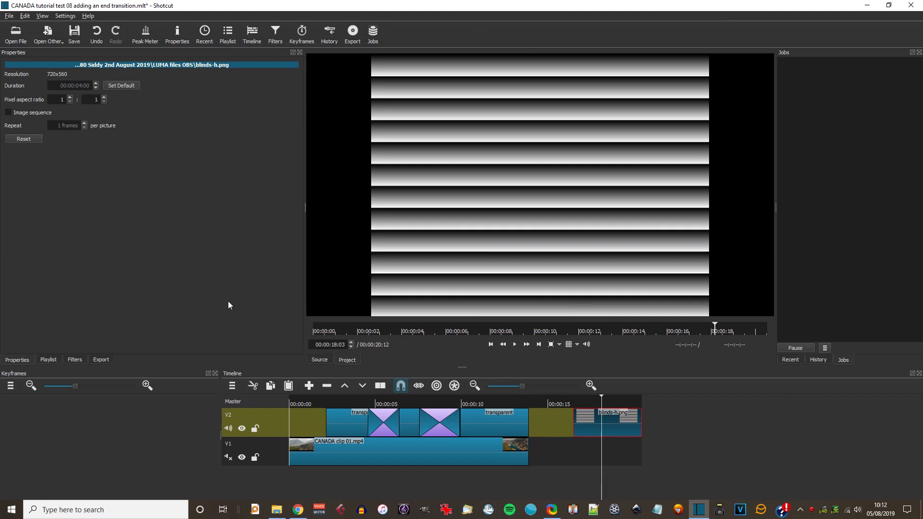
left_click(75, 360)
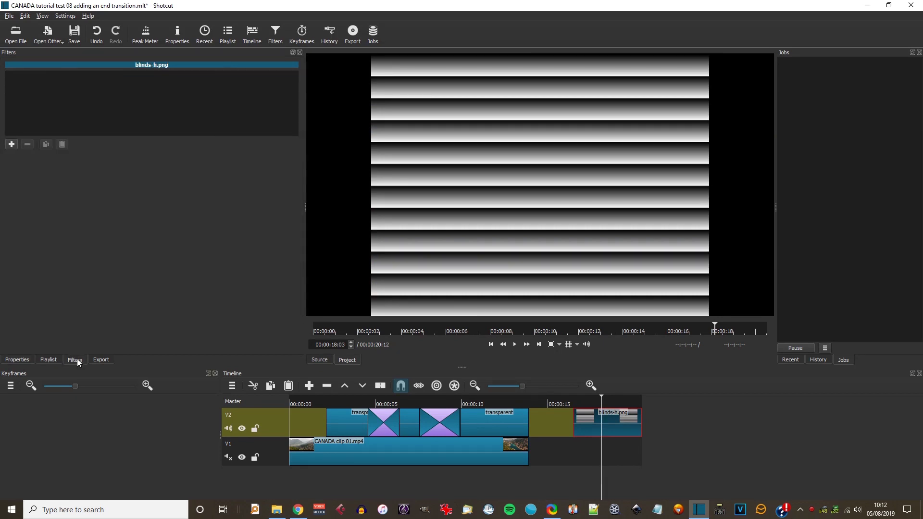
left_click(12, 145)
left_click(49, 164)
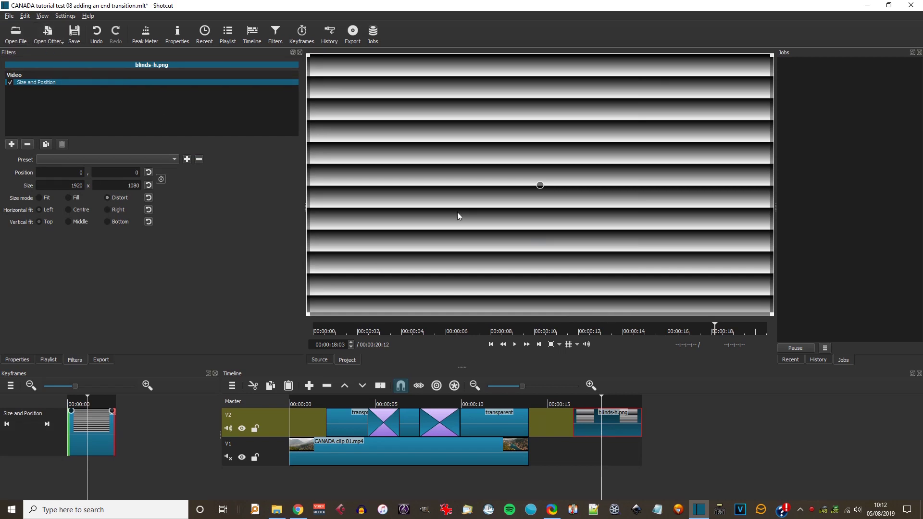
- Export the stretched blinds frame as a PNG named Frame BLINDS OBS in the LUMA files OBS folder
left_click(10, 18)
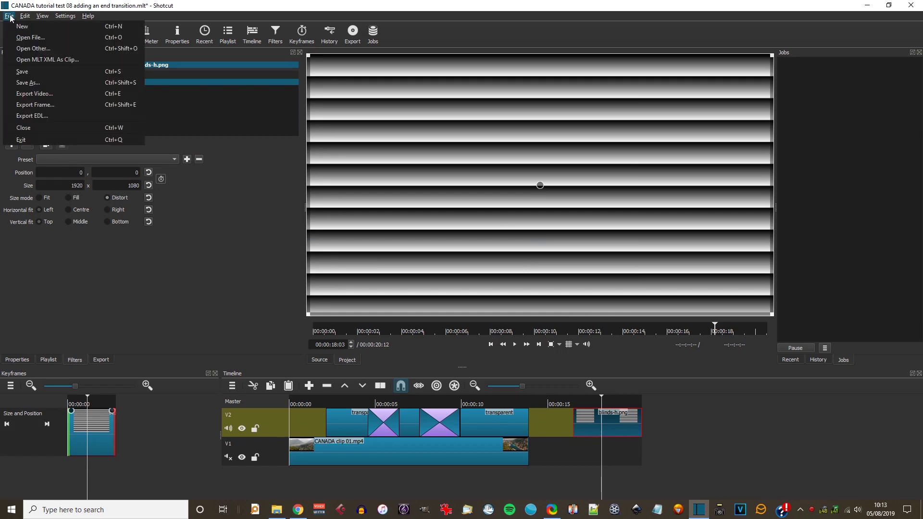
left_click(50, 106)
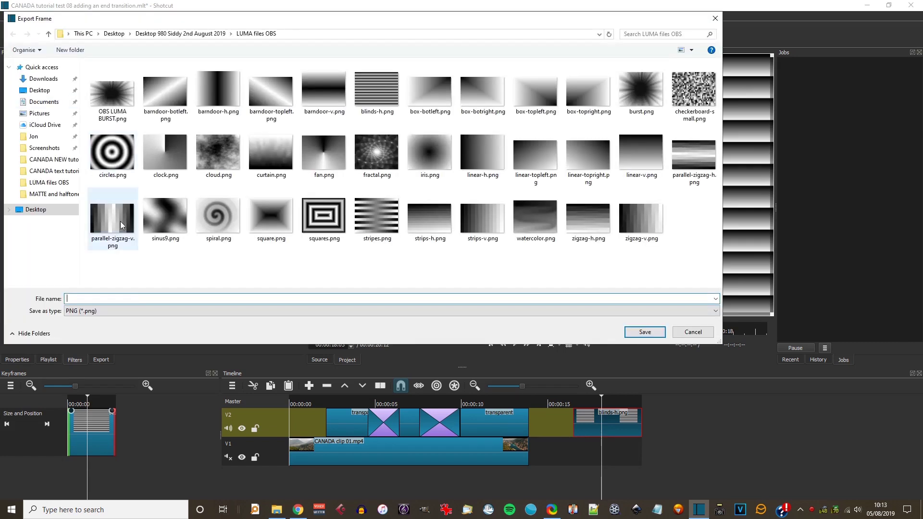
type("Frame BLINDS OBS")
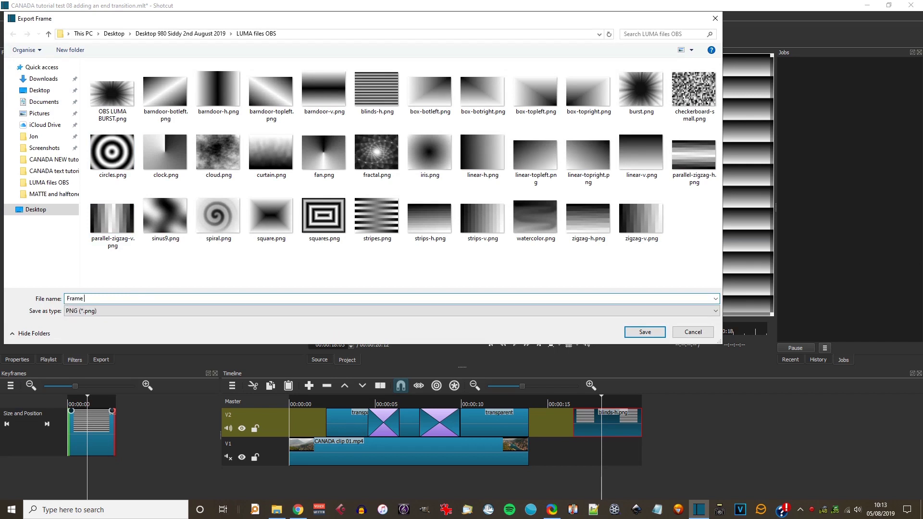
left_click(639, 331)
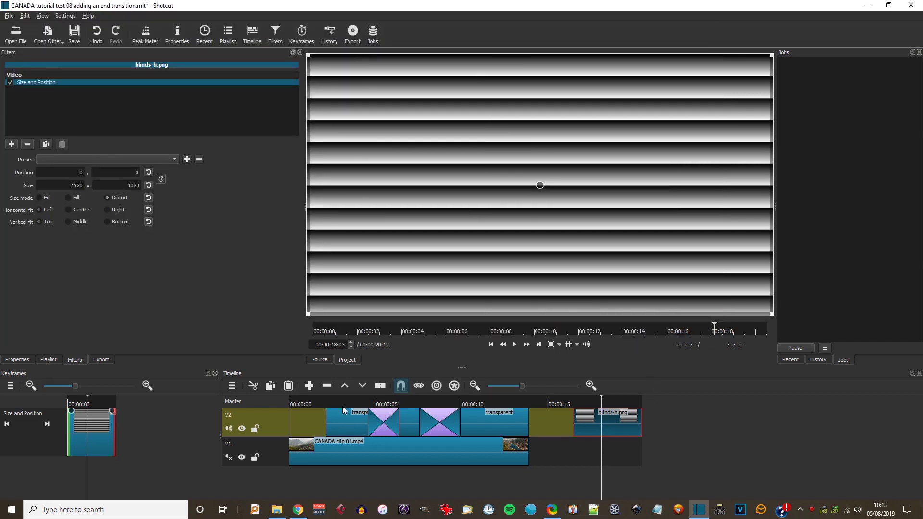
- Set the first transition on V2 to a custom wipe using Frame BLINDS OBS.png from the LUMA files OBS folder
left_click(368, 404)
left_click(380, 420)
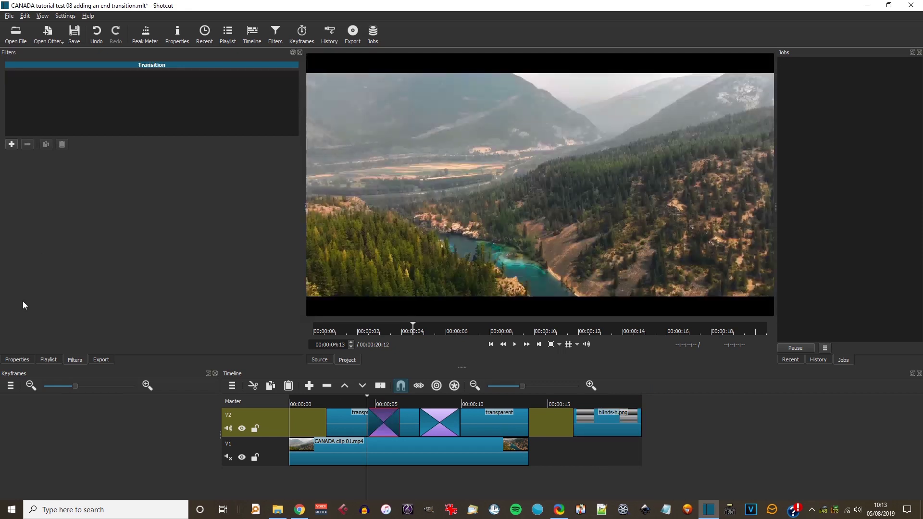
left_click(17, 360)
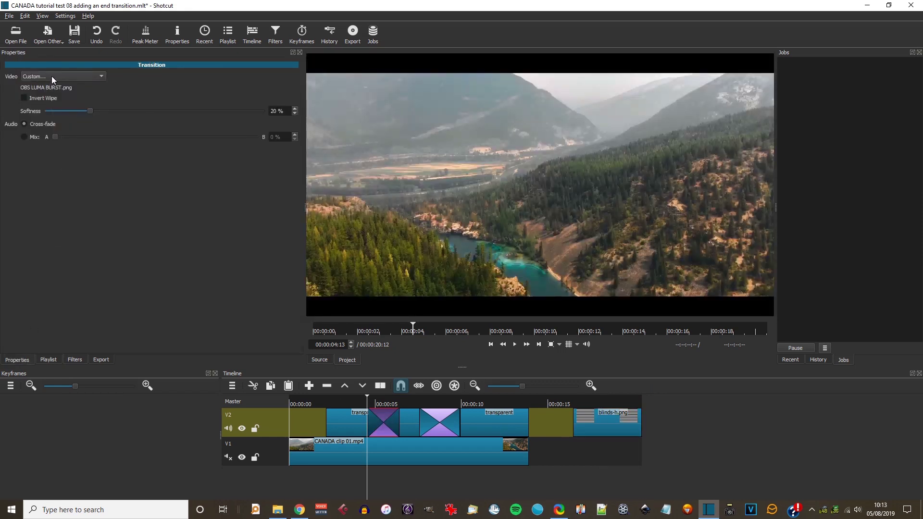
left_click(51, 76)
left_click(42, 199)
left_click(58, 74)
left_click(50, 248)
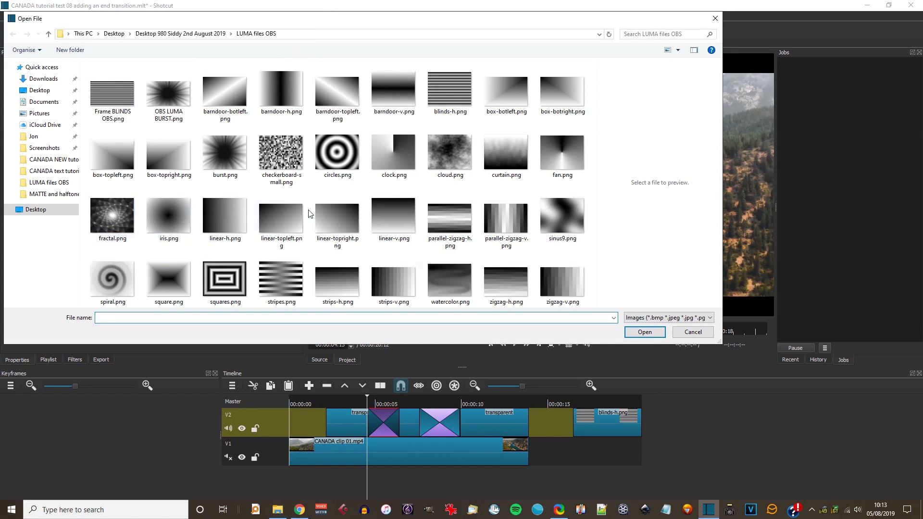
left_click(112, 93)
left_click(644, 332)
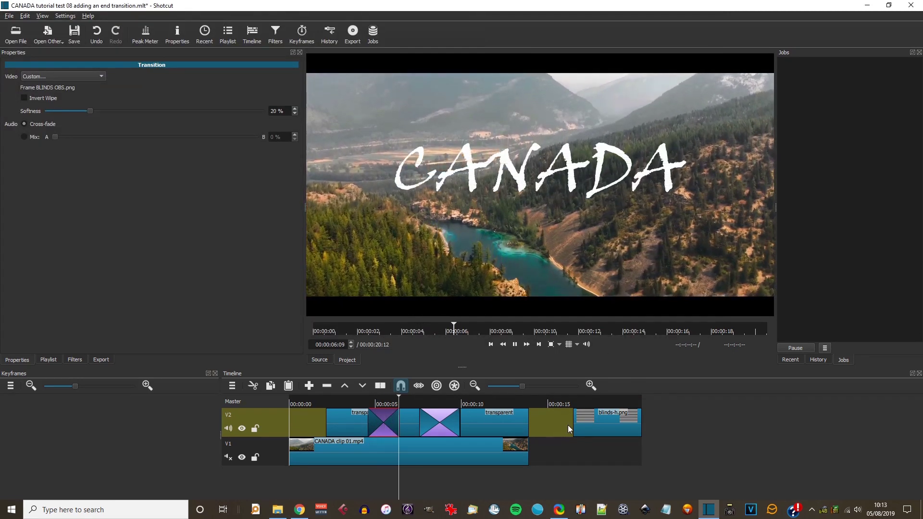
- Play back the first transition to check how the blinds wipe reveals the CANADA title
key("space")
left_click(364, 403)
key("space")
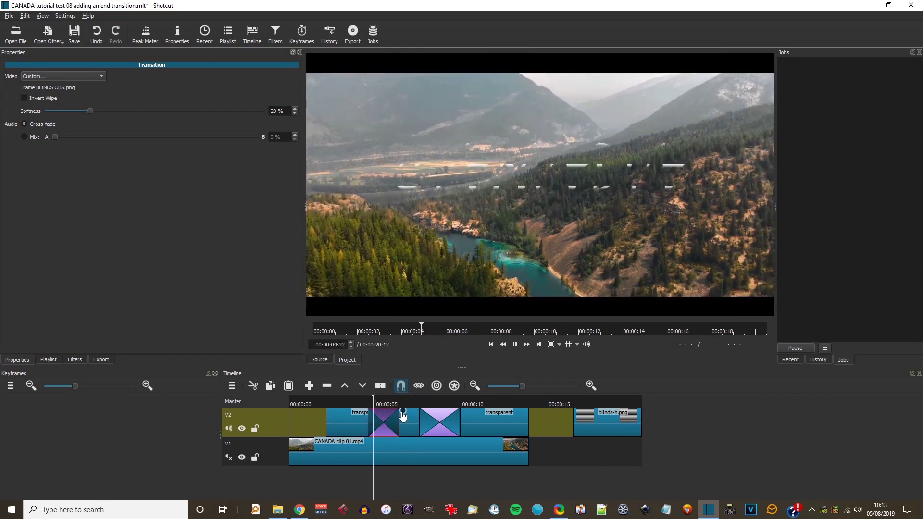
key("space")
- Set the second transition on V2 to the custom wipe Frame BLINDS OBS.png and play it back
left_click(437, 428)
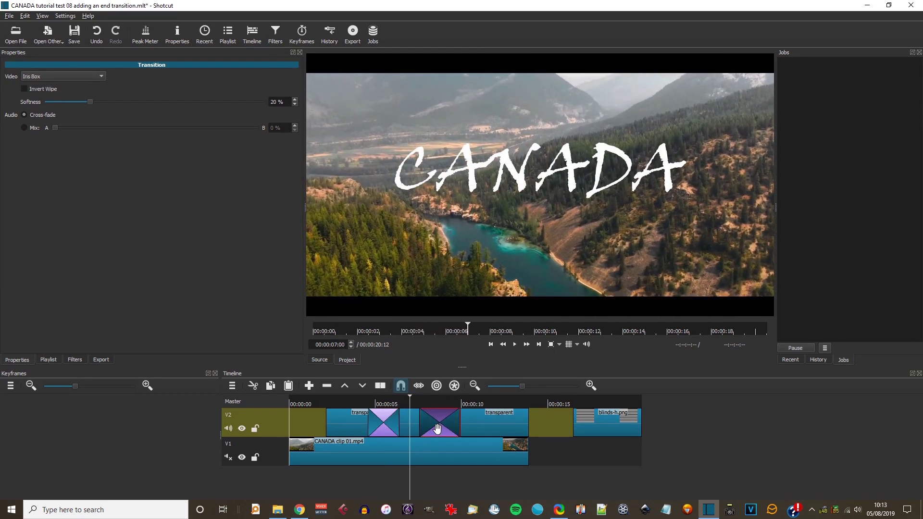
left_click(37, 77)
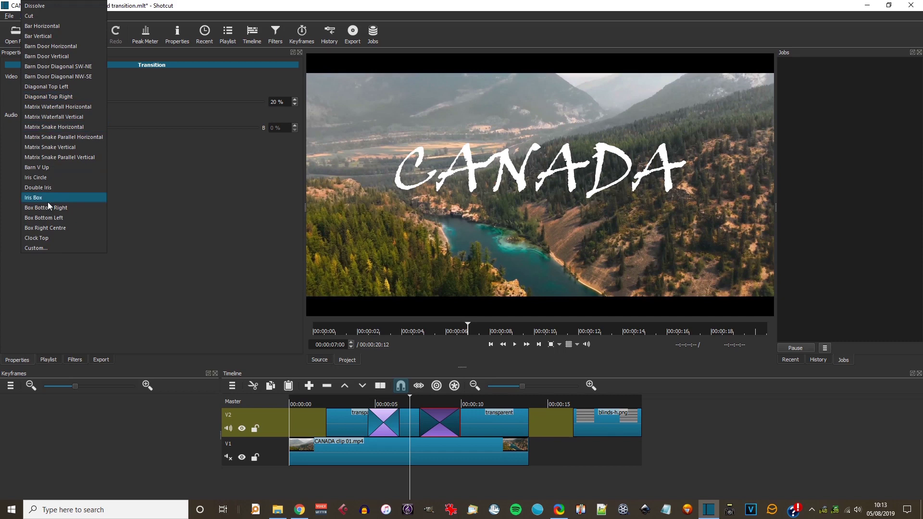
left_click(55, 247)
left_click(112, 94)
left_click(644, 332)
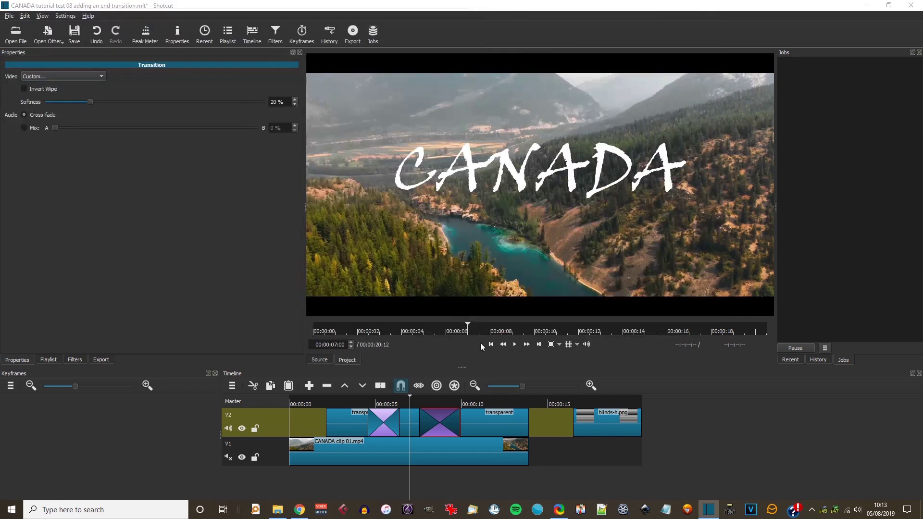
left_click(417, 404)
key("space")
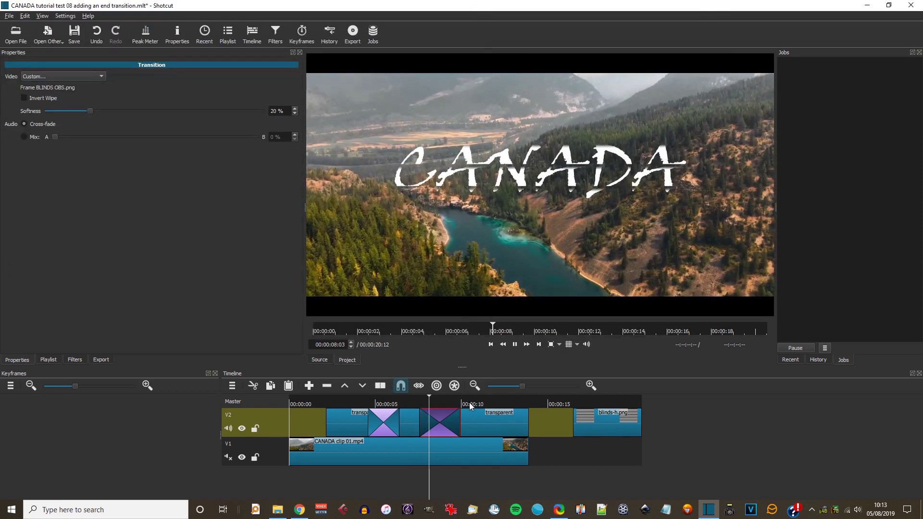
key("space")
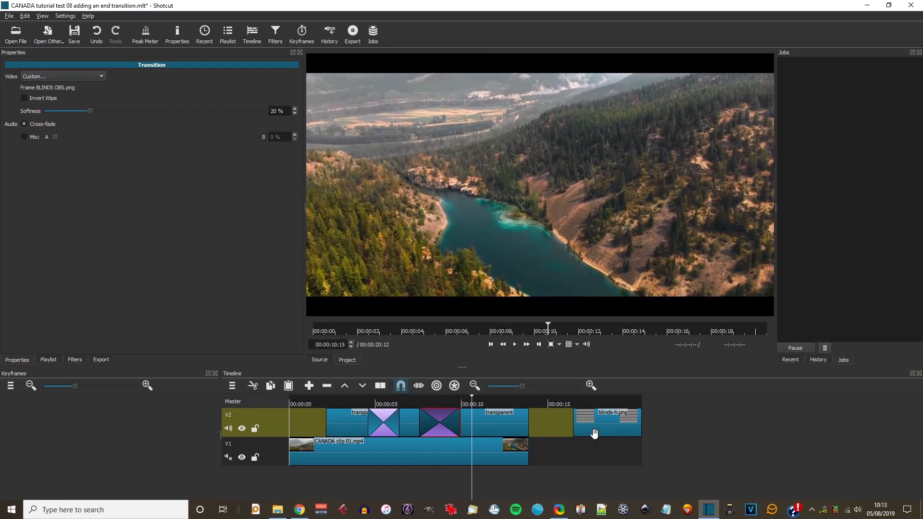
- Shrink the blinds-h.png clip to a wide band of about 1604 x 302 and place it near the frame's centre
left_click(607, 406)
left_click(607, 402)
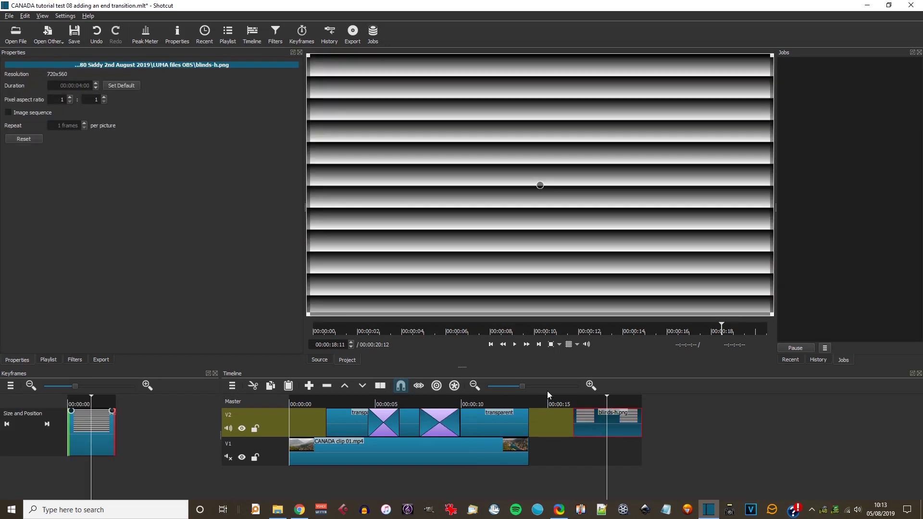
left_click_drag(771, 314, 692, 126)
left_click_drag(502, 88, 562, 199)
- Add a video track V3 and move the blinds-h.png clip onto it above the two title transitions
left_click(232, 385)
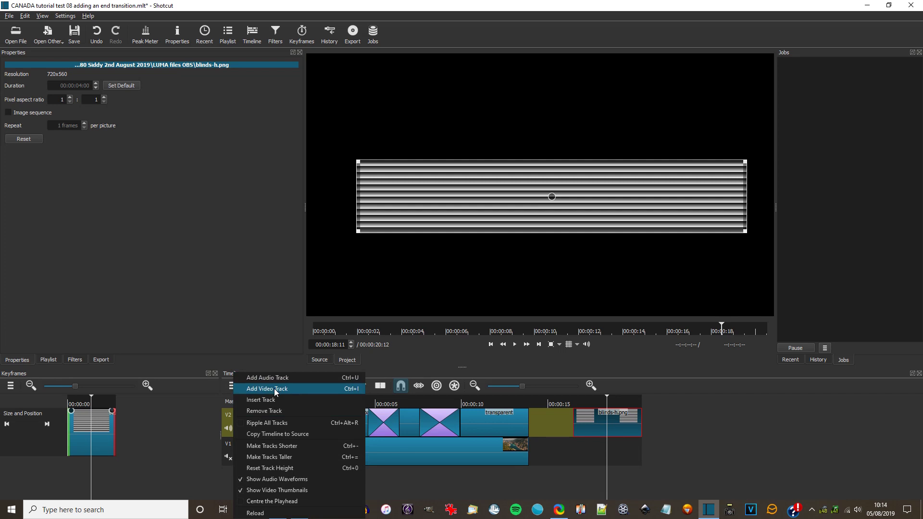
left_click(274, 388)
left_click_drag(601, 450, 405, 397)
left_click(405, 397)
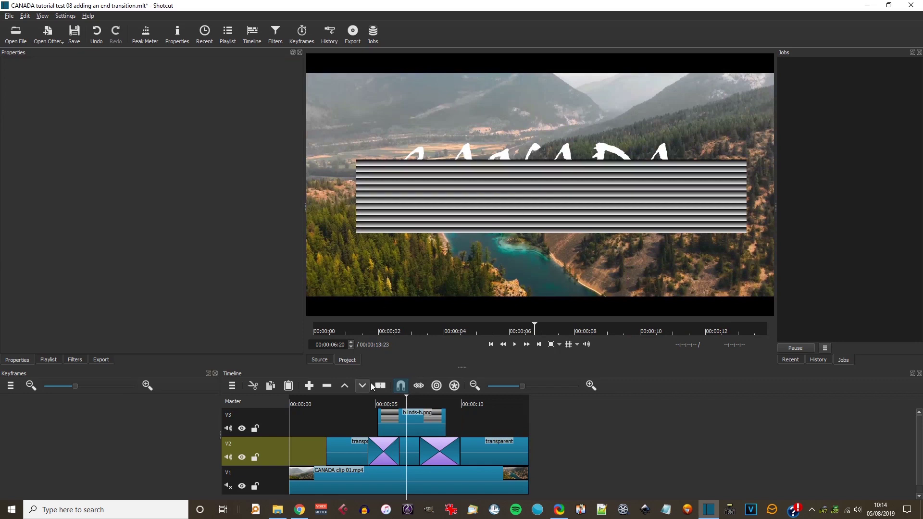
- Add an Opacity filter to the blinds-h.png clip and lower its level to 51%
left_click(385, 414)
left_click(74, 359)
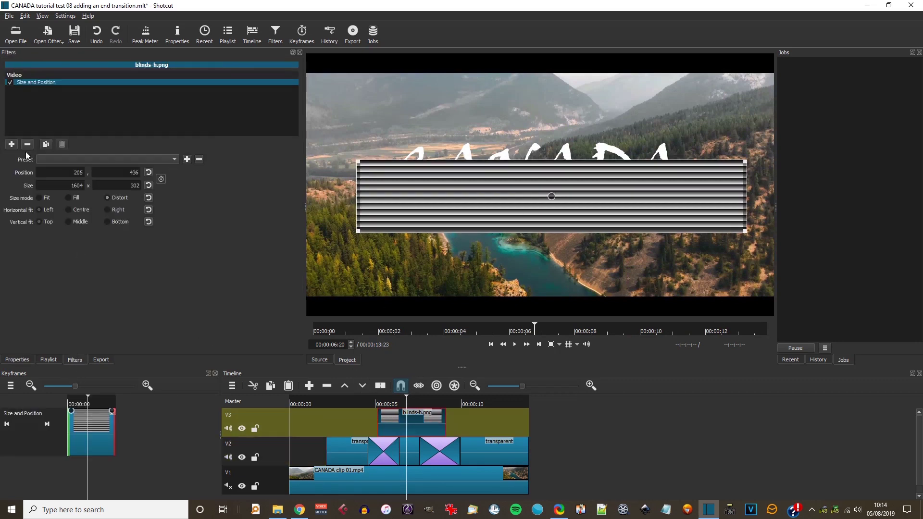
left_click(11, 144)
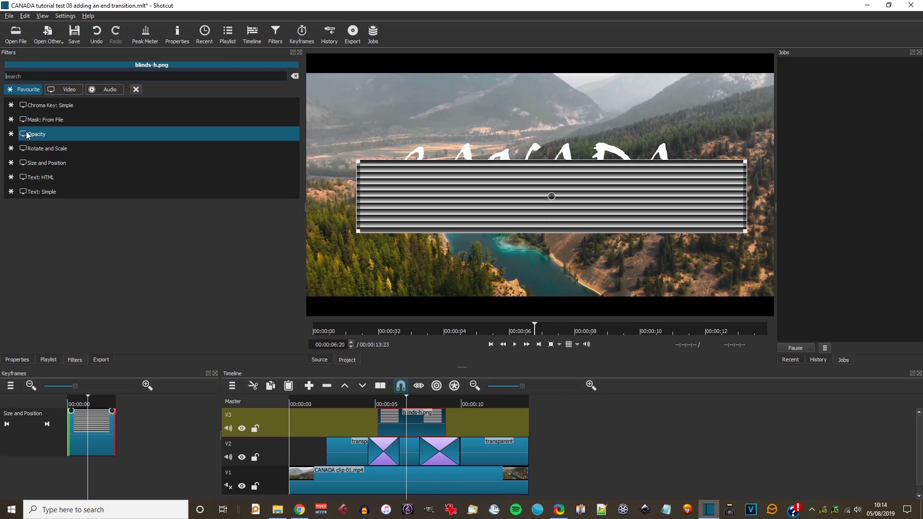
left_click(28, 135)
left_click_drag(169, 178, 123, 179)
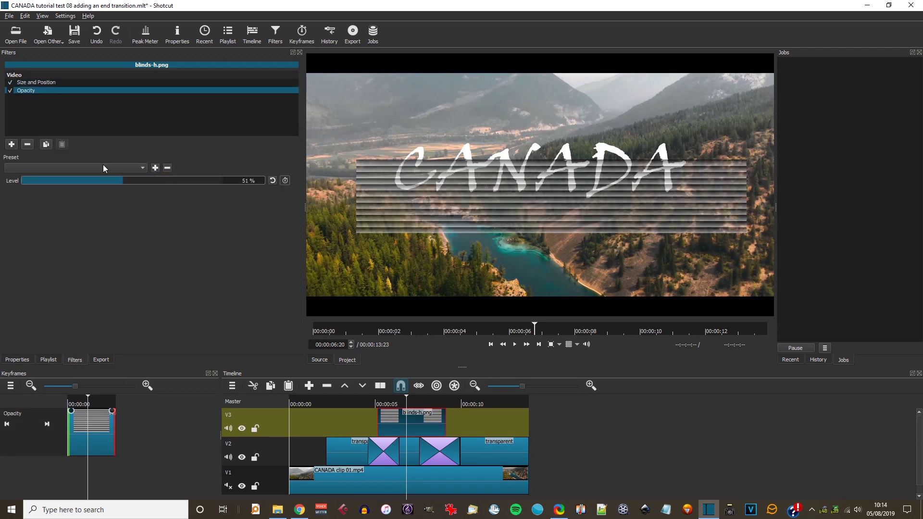
- Fit the blinds-h.png band over the CANADA text at position 221, 337 with a size of about 1497 x 334
left_click(48, 82)
left_click_drag(552, 197, 556, 171)
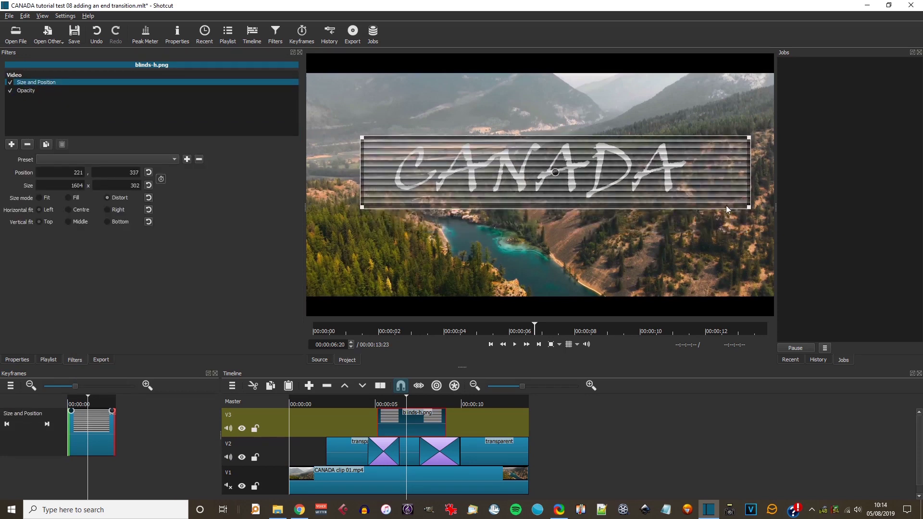
left_click_drag(749, 207, 723, 215)
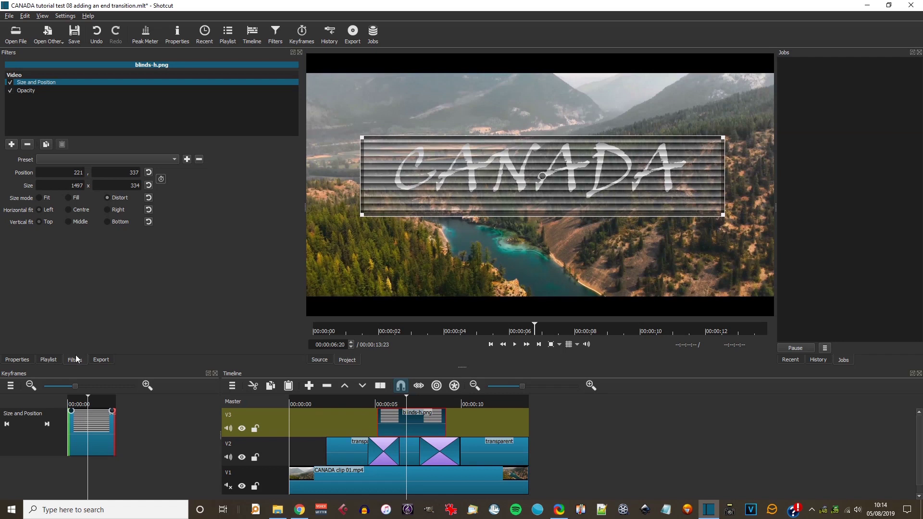
- With Opacity disabled and tracks V1 and V2 hidden, export the blinds band as a PNG named Frame TEXT Blinds OBS
left_click(14, 92)
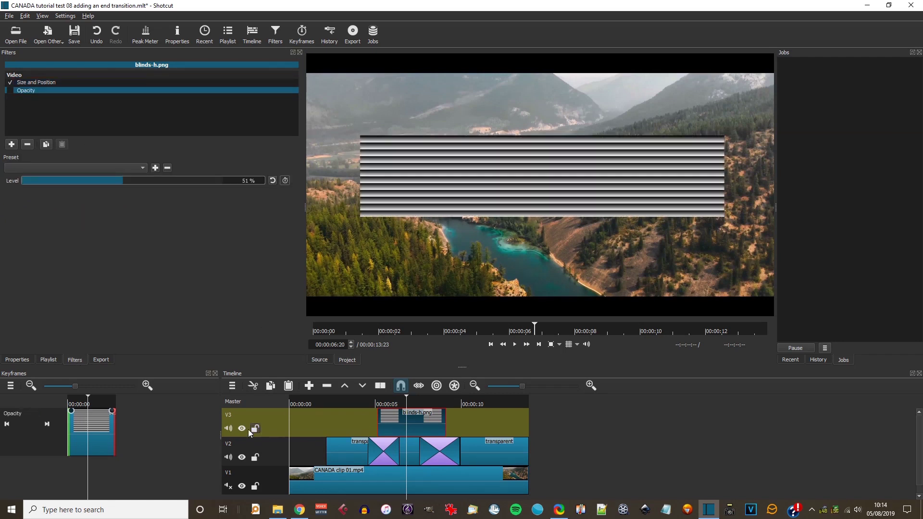
left_click(243, 487)
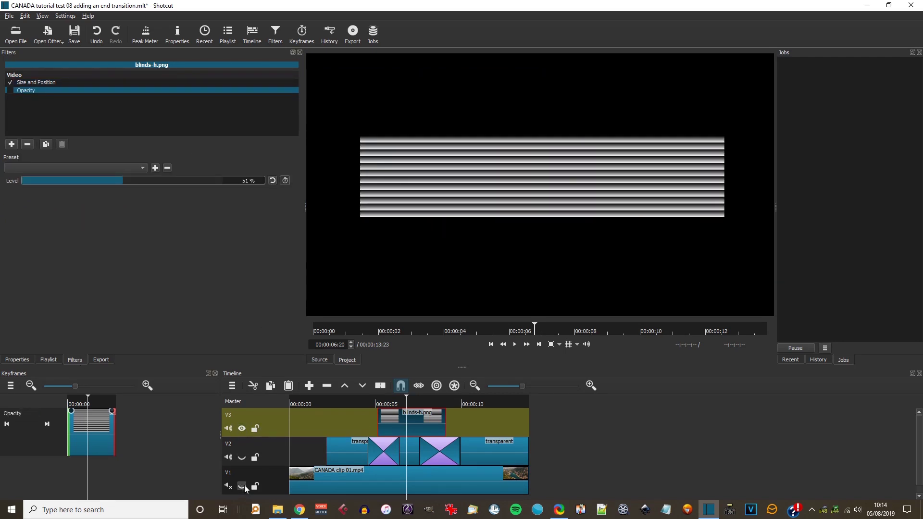
left_click(8, 16)
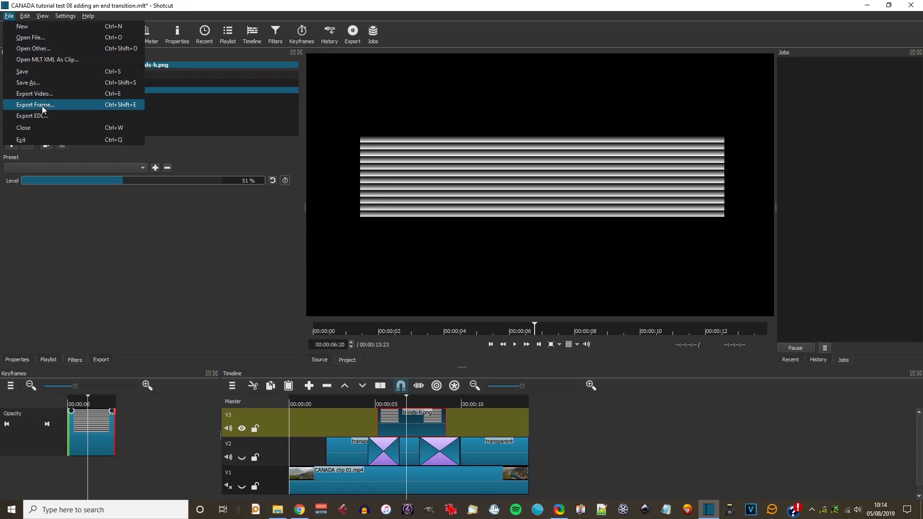
left_click(29, 105)
type("Frame TEXT Blinds OBS")
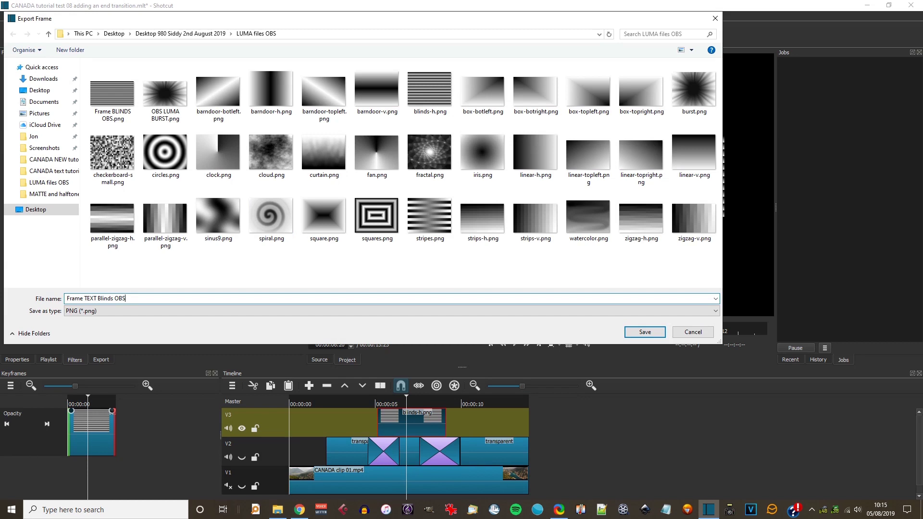
left_click(644, 332)
- Move the V3 blinds-h.png clip beyond the end of the footage, unhide V2 and V1, and hide V3
left_click_drag(423, 419, 625, 420)
left_click(242, 457)
left_click(242, 486)
left_click(242, 428)
- Set the first V2 transition to the custom wipe Frame TEXT Blinds OBS.png and play it back
left_click(390, 456)
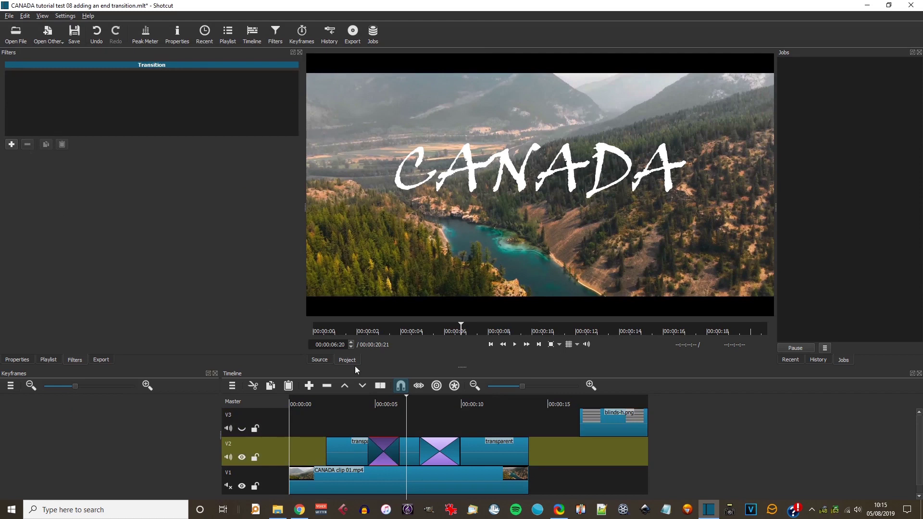
left_click(16, 360)
left_click(68, 76)
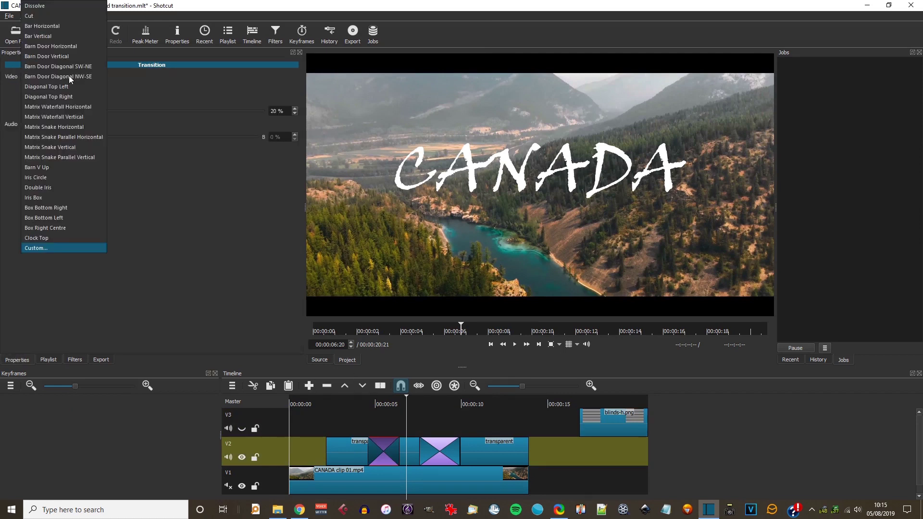
left_click(54, 246)
left_click(95, 126)
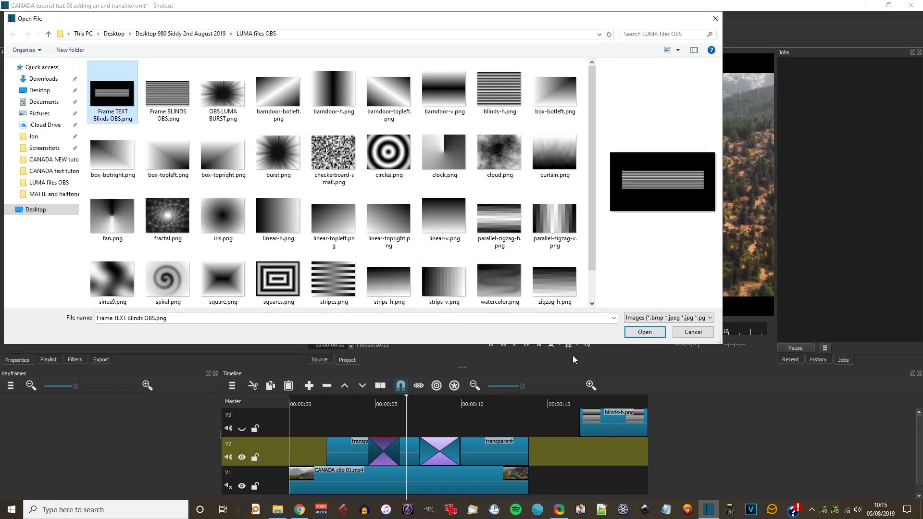
left_click(644, 332)
left_click(364, 404)
key("space")
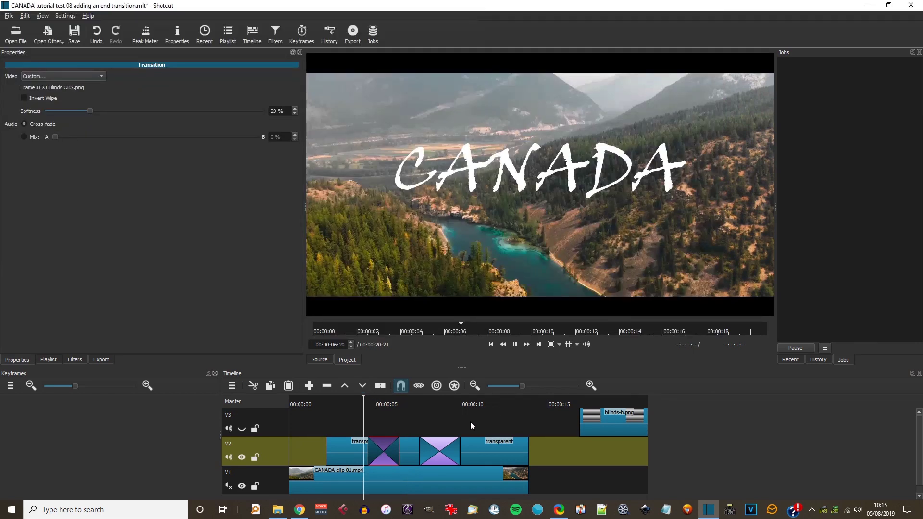
key("space")
- Set the second V2 transition to the custom wipe Frame TEXT Blinds OBS.png and preview both transitions
left_click(439, 452)
left_click(45, 77)
left_click(48, 248)
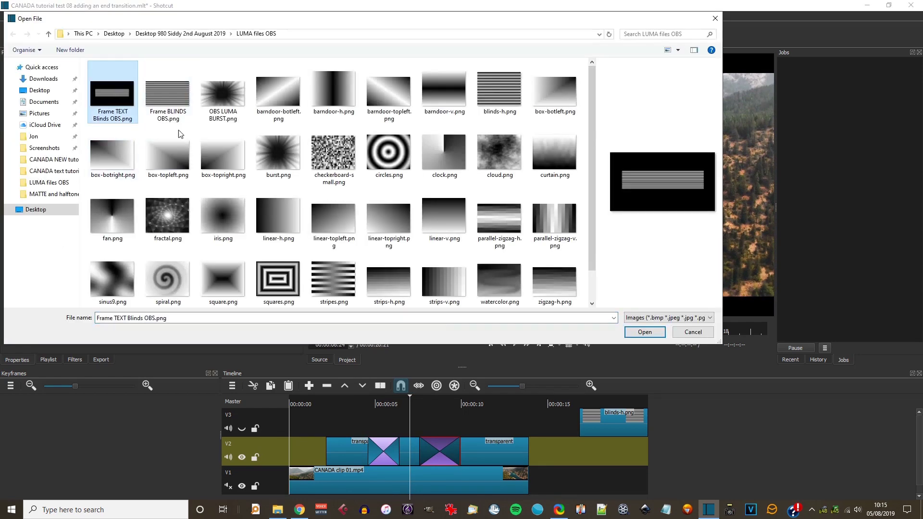
left_click(645, 332)
left_click(366, 403)
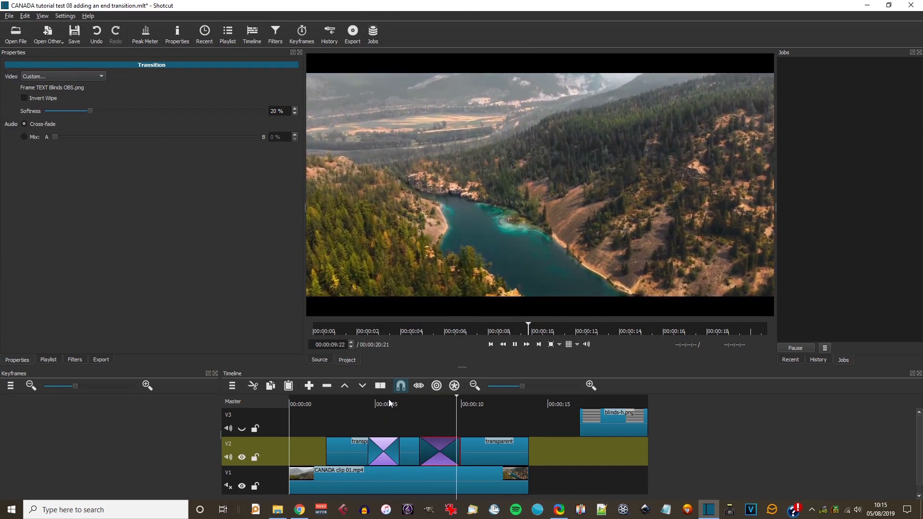
- Unhide V3 and rotate the stripes of its blinds-h.png clip with a new Rotate and Scale filter
left_click(629, 426)
left_click(613, 404)
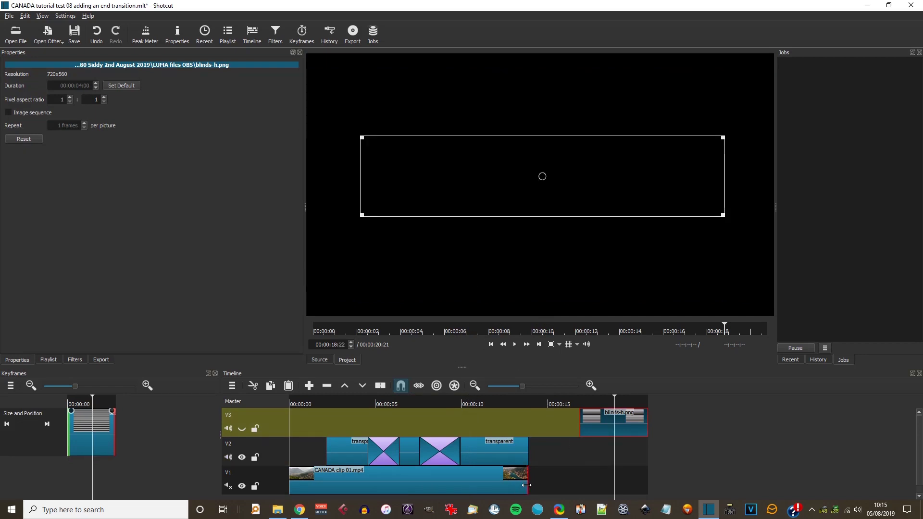
left_click(243, 429)
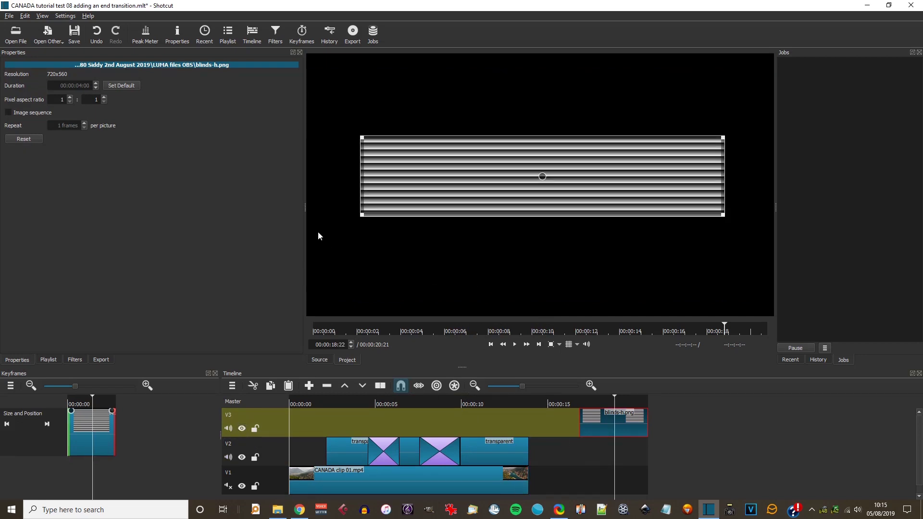
left_click(74, 360)
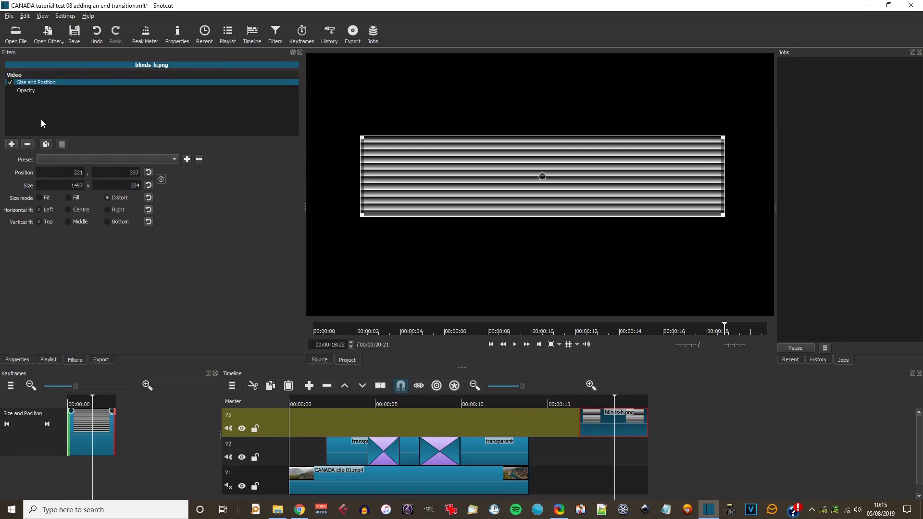
left_click(11, 144)
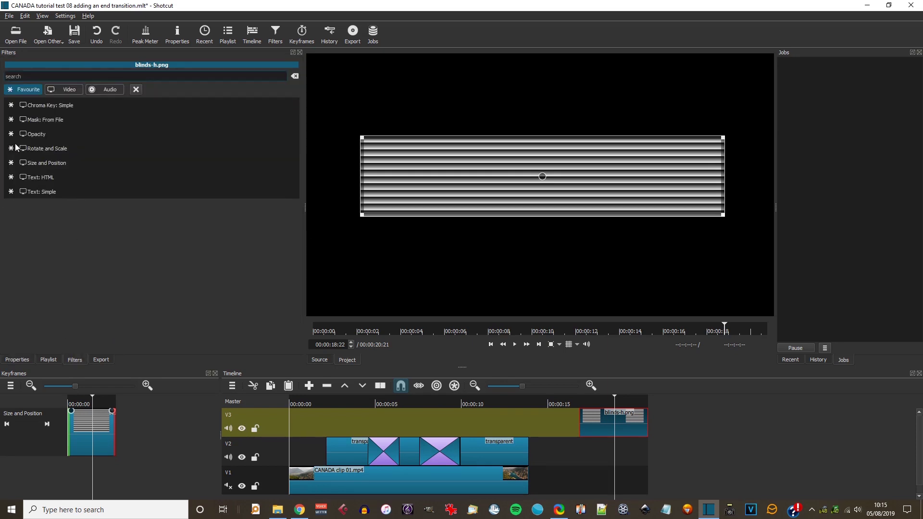
left_click(40, 149)
left_click_drag(110, 172, 96, 175)
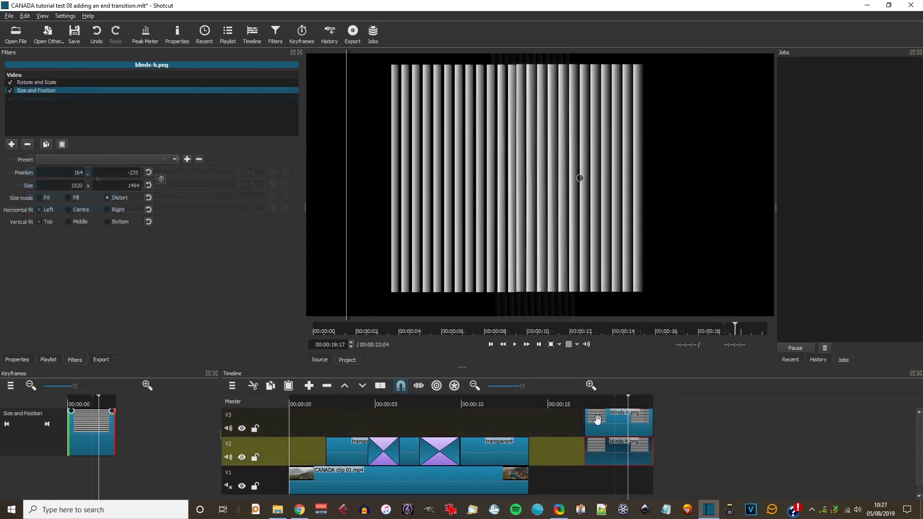
- Key out black in the V2 blinds-h.png clip with Chroma Key: Simple and shift it to about 178, -231 to align the stripes
left_click(11, 144)
left_click(52, 106)
left_click(329, 194)
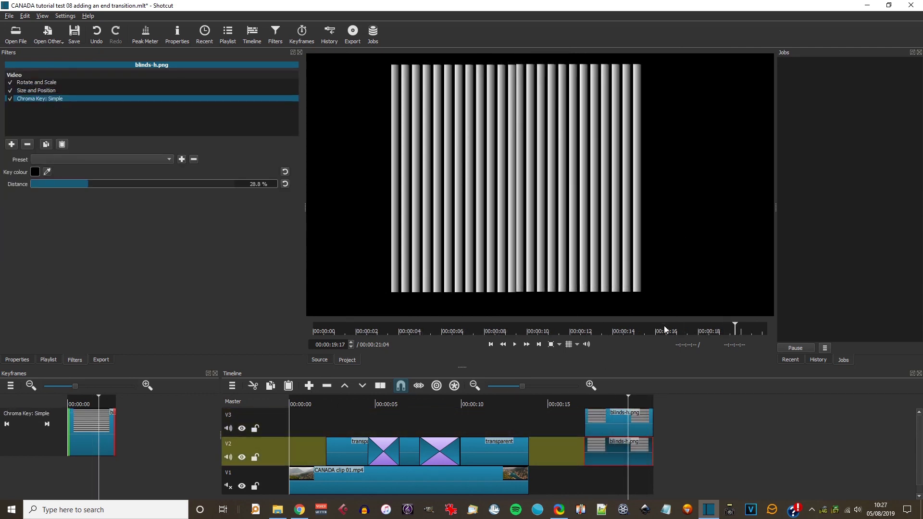
left_click(32, 92)
left_click_drag(579, 178, 589, 181)
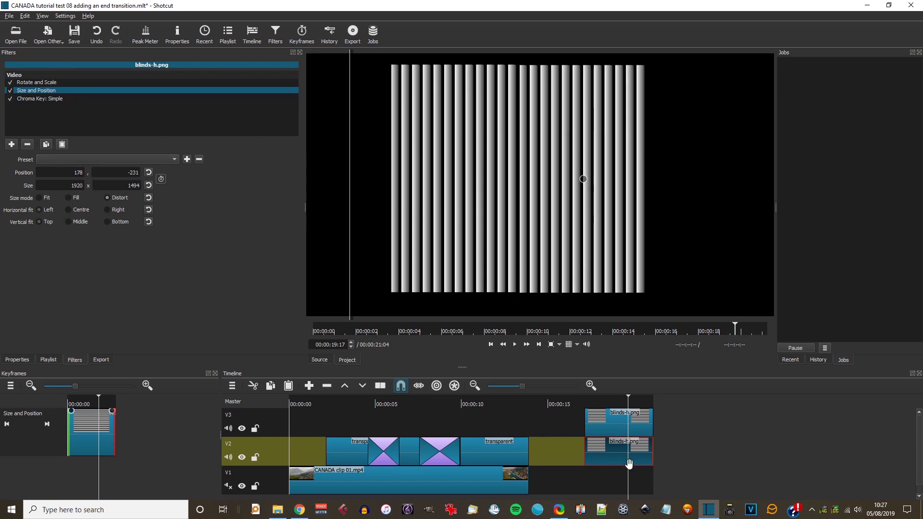
- Paste a copy of the V2 blinds-h.png clip onto V1 beneath the other blinds clips to extend the stripes
left_click(281, 489)
key("ctrl+v")
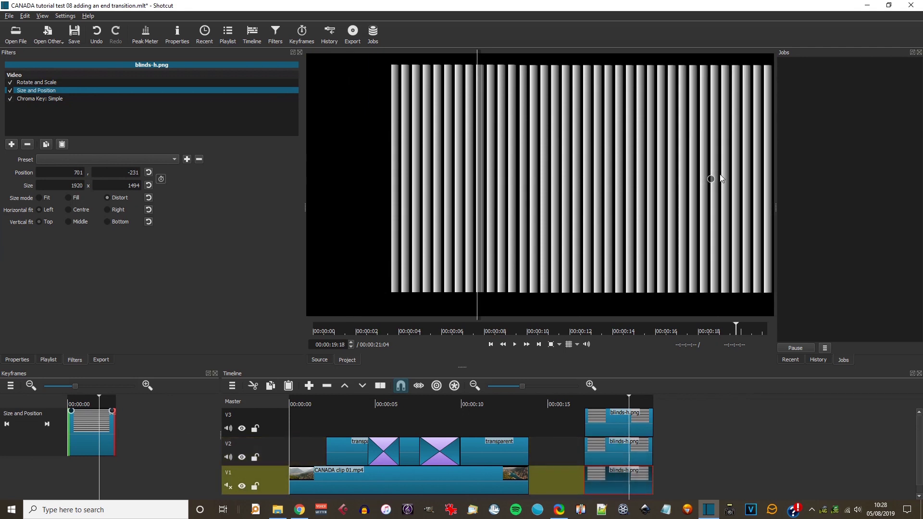